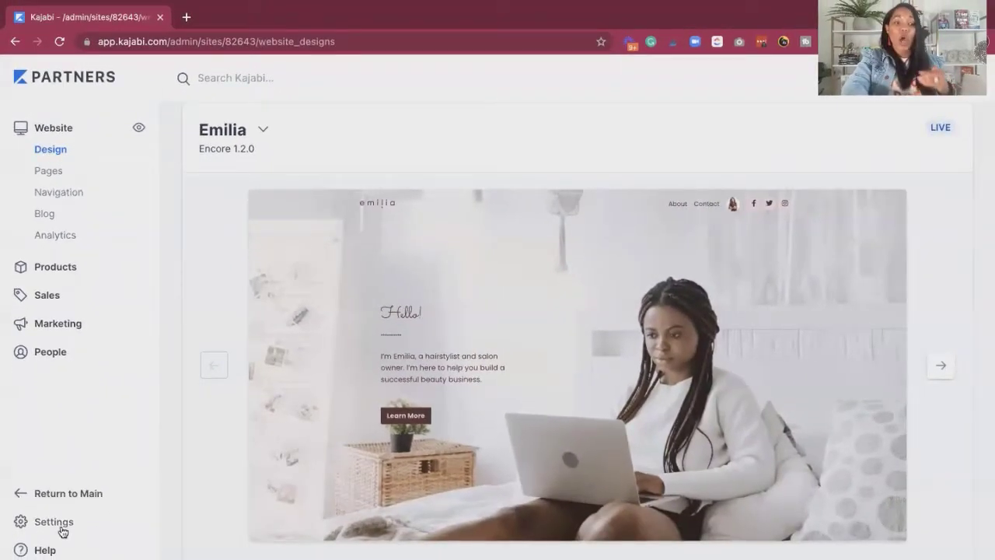
- Open the Site Details settings and review the site info, favicon and color palette options
{"action": "left_click", "coordinate": [61, 530]}
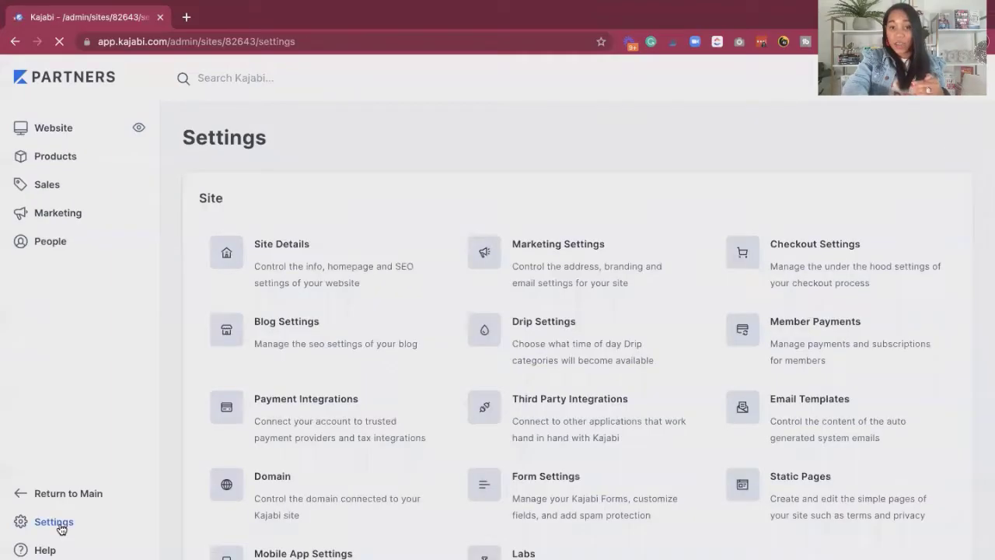
{"action": "left_click", "coordinate": [304, 263]}
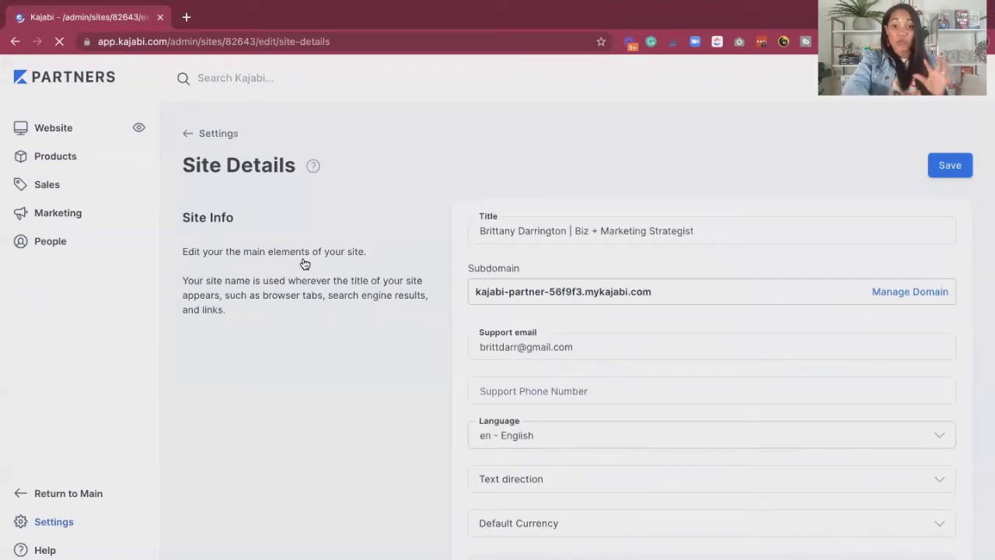
{"action": "scroll", "coordinate": [681, 332], "scroll_direction": "down", "scroll_amount": 5}
{"action": "scroll", "coordinate": [681, 336], "scroll_direction": "down", "scroll_amount": 6}
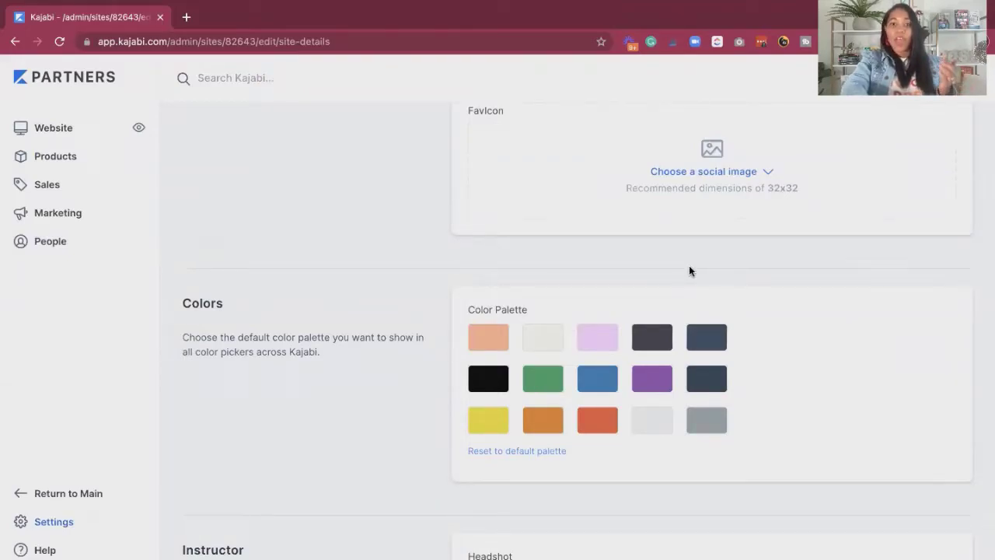
- Return to the website's Design page, open the Theme Store and browse the available themes
{"action": "left_click", "coordinate": [47, 132]}
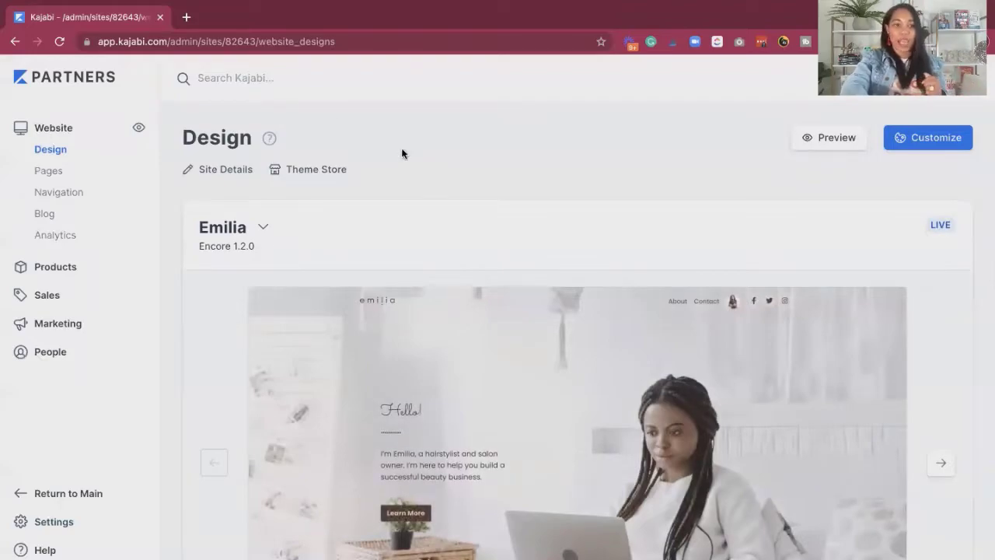
{"action": "scroll", "coordinate": [459, 268], "scroll_direction": "down", "scroll_amount": 5}
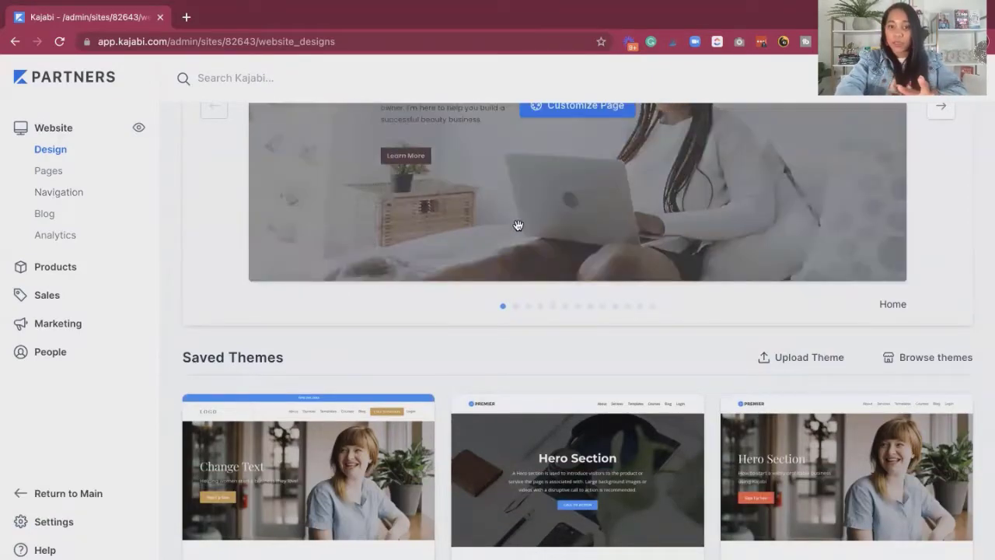
{"action": "scroll", "coordinate": [518, 224], "scroll_direction": "down", "scroll_amount": 2}
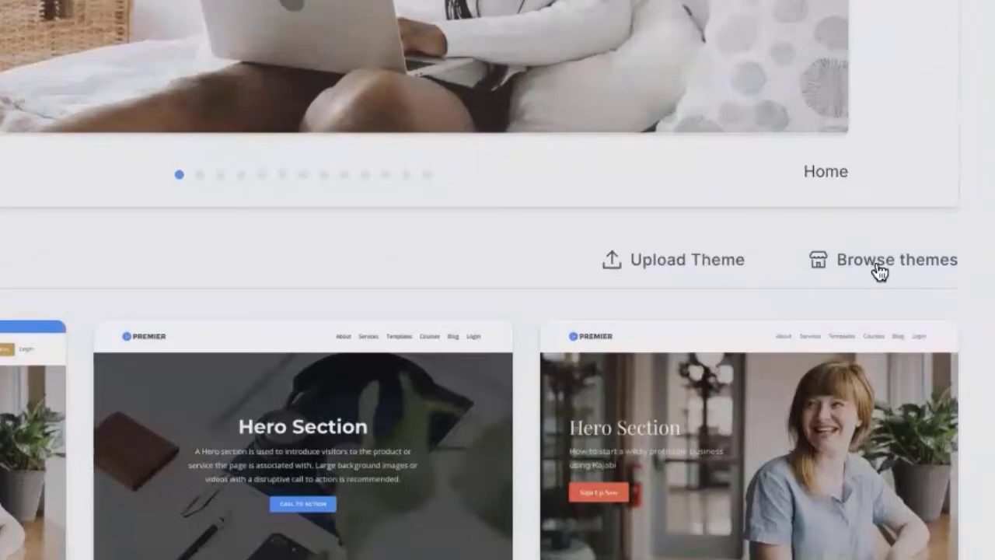
{"action": "left_click", "coordinate": [902, 271]}
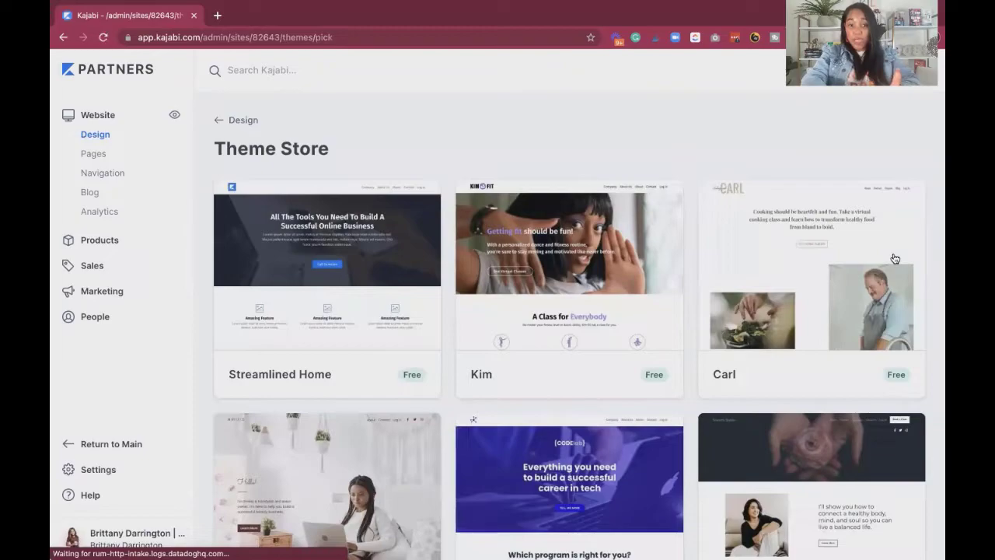
{"action": "scroll", "coordinate": [500, 280], "scroll_direction": "down", "scroll_amount": 2}
{"action": "scroll", "coordinate": [500, 280], "scroll_direction": "down", "scroll_amount": 4}
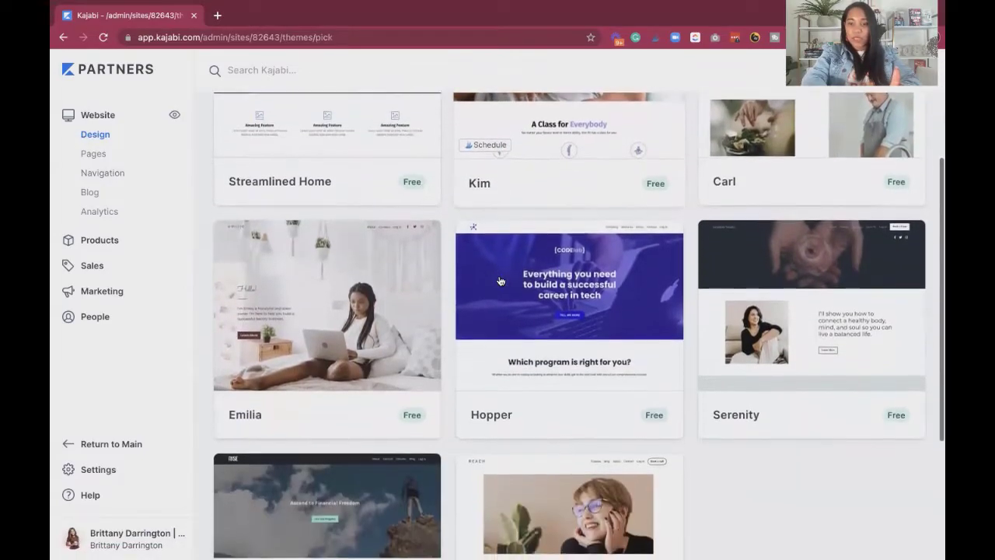
{"action": "scroll", "coordinate": [501, 281], "scroll_direction": "up", "scroll_amount": 5}
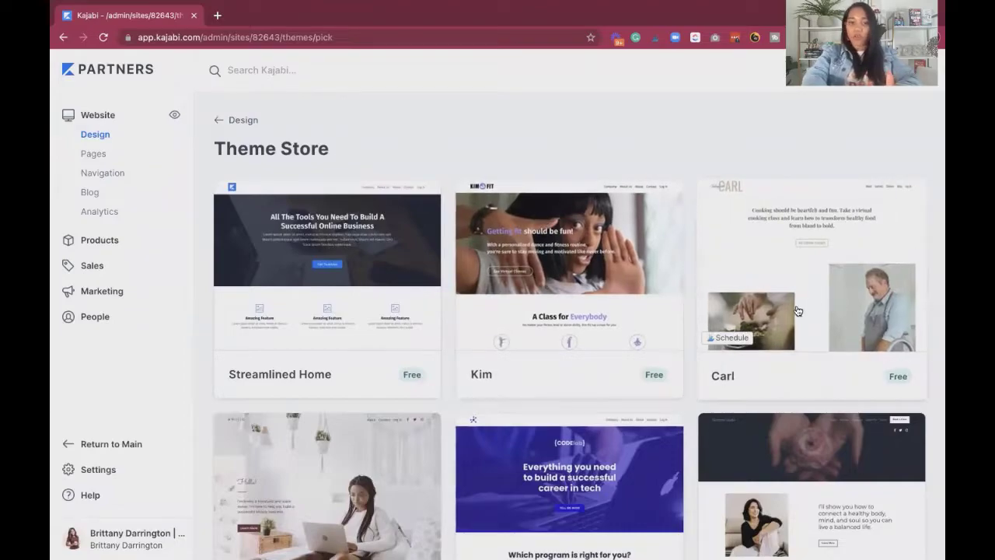
{"action": "scroll", "coordinate": [791, 302], "scroll_direction": "down", "scroll_amount": 3}
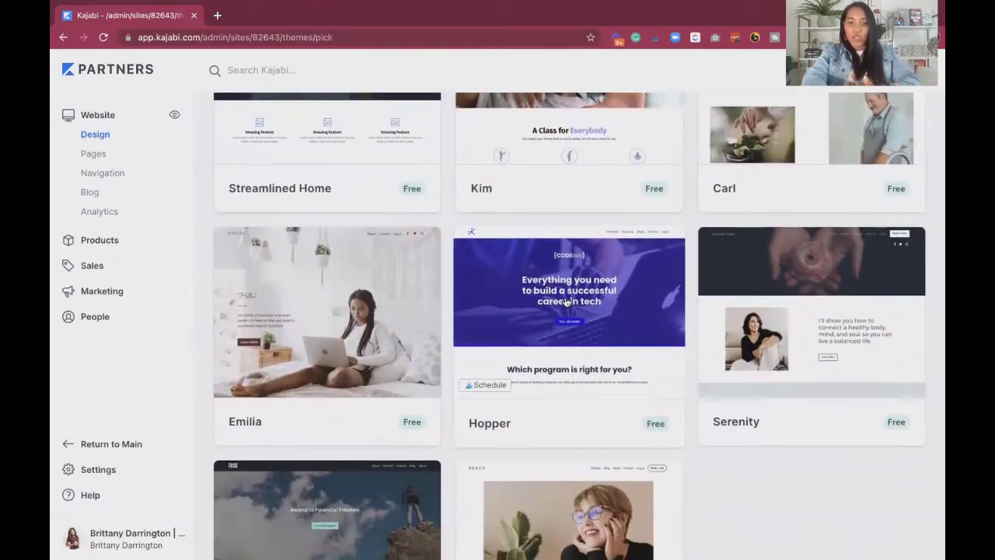
{"action": "scroll", "coordinate": [566, 302], "scroll_direction": "up", "scroll_amount": 3}
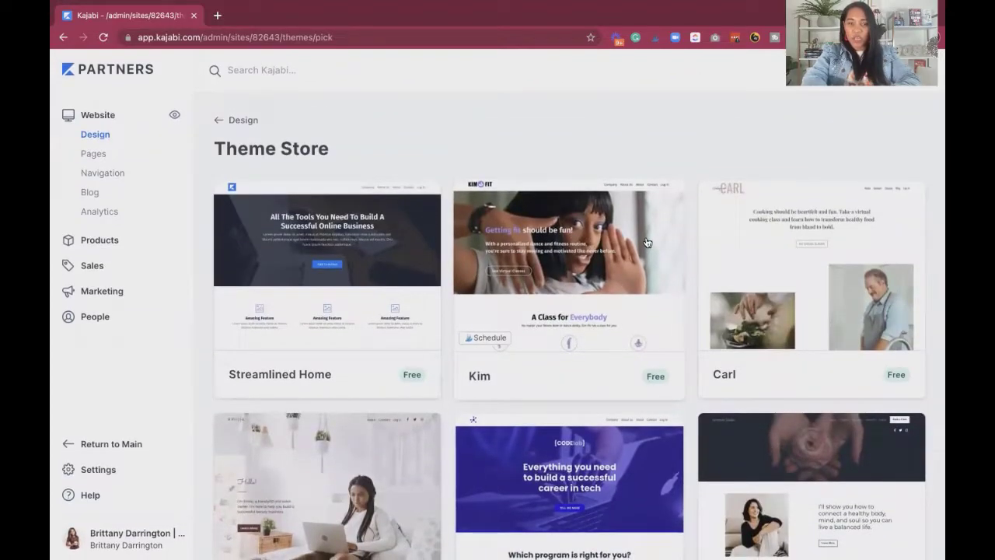
- Open the Kim theme's preview and examine its home page sections from header to footer
{"action": "left_click", "coordinate": [646, 243]}
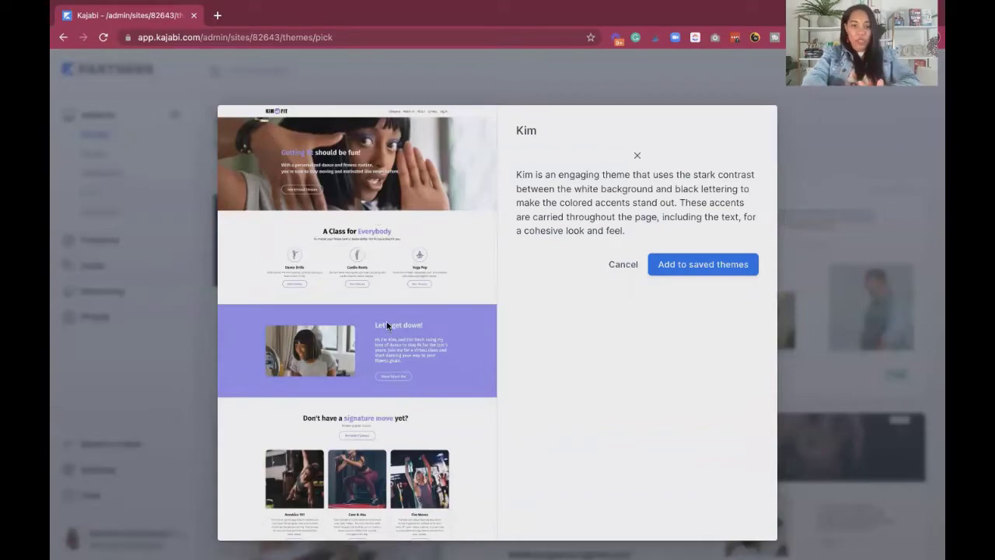
{"action": "scroll", "coordinate": [387, 323], "scroll_direction": "down", "scroll_amount": 3}
{"action": "scroll", "coordinate": [389, 311], "scroll_direction": "down", "scroll_amount": 5}
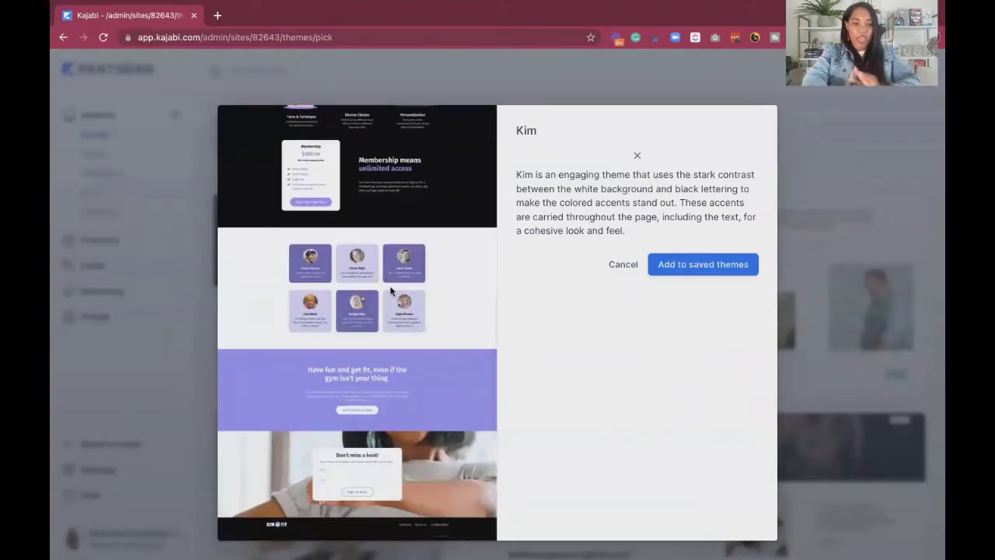
{"action": "scroll", "coordinate": [391, 290], "scroll_direction": "up", "scroll_amount": 6}
{"action": "scroll", "coordinate": [391, 290], "scroll_direction": "up", "scroll_amount": 2}
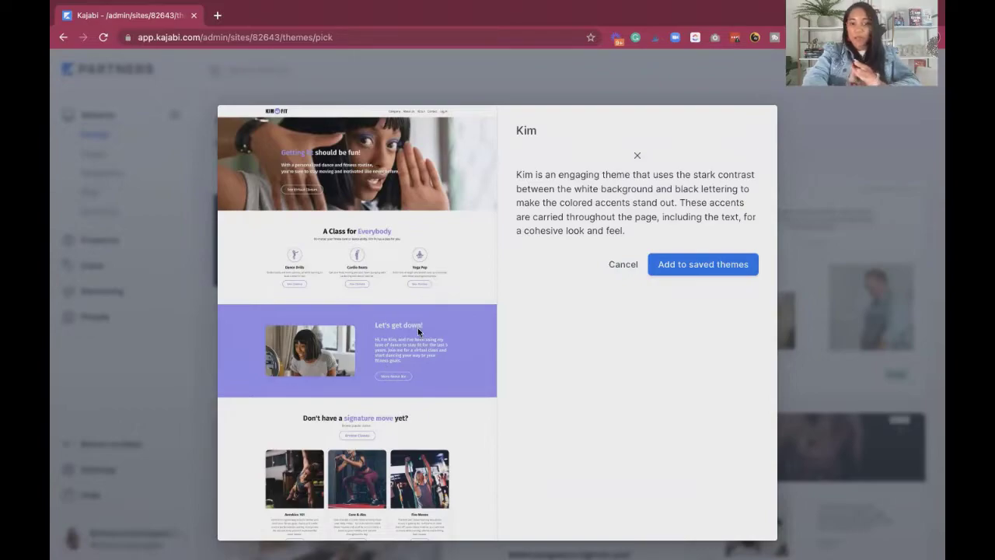
{"action": "scroll", "coordinate": [419, 361], "scroll_direction": "down", "scroll_amount": 3}
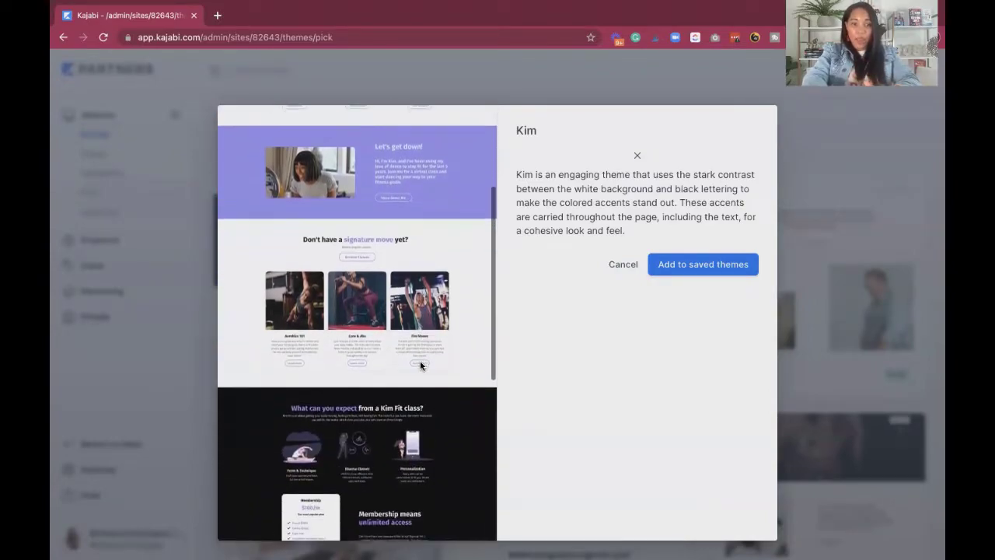
{"action": "scroll", "coordinate": [437, 353], "scroll_direction": "down", "scroll_amount": 2}
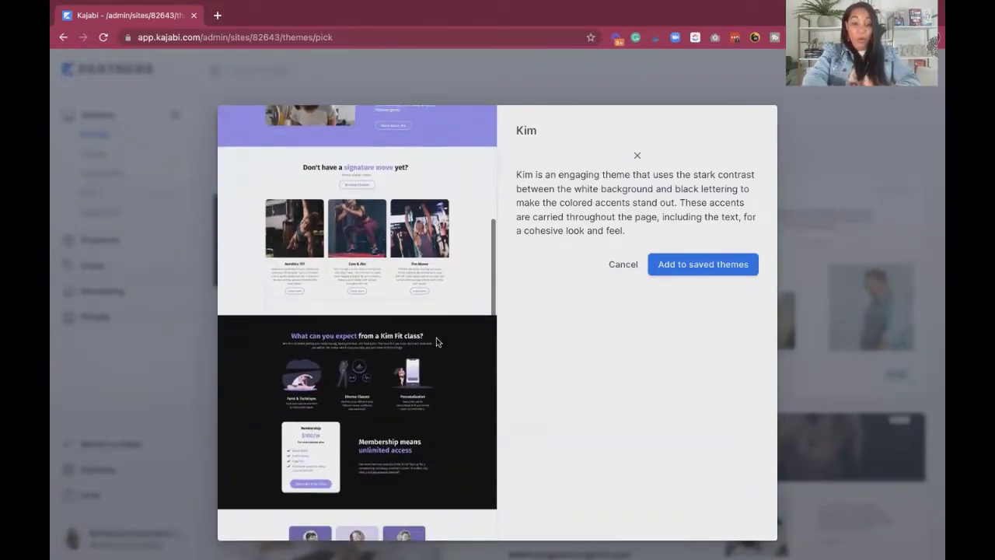
{"action": "scroll", "coordinate": [388, 397], "scroll_direction": "down", "scroll_amount": 3}
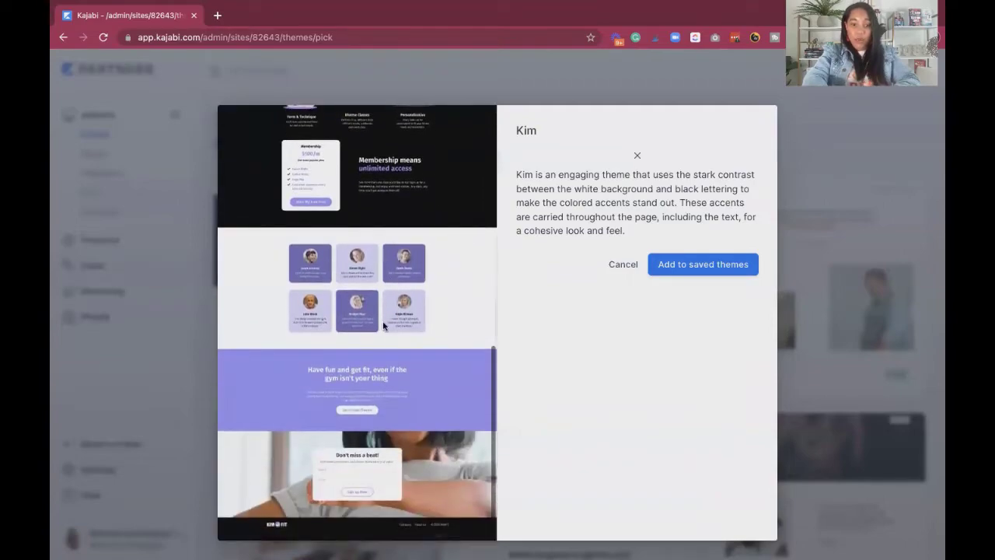
{"action": "scroll", "coordinate": [382, 325], "scroll_direction": "up", "scroll_amount": 10}
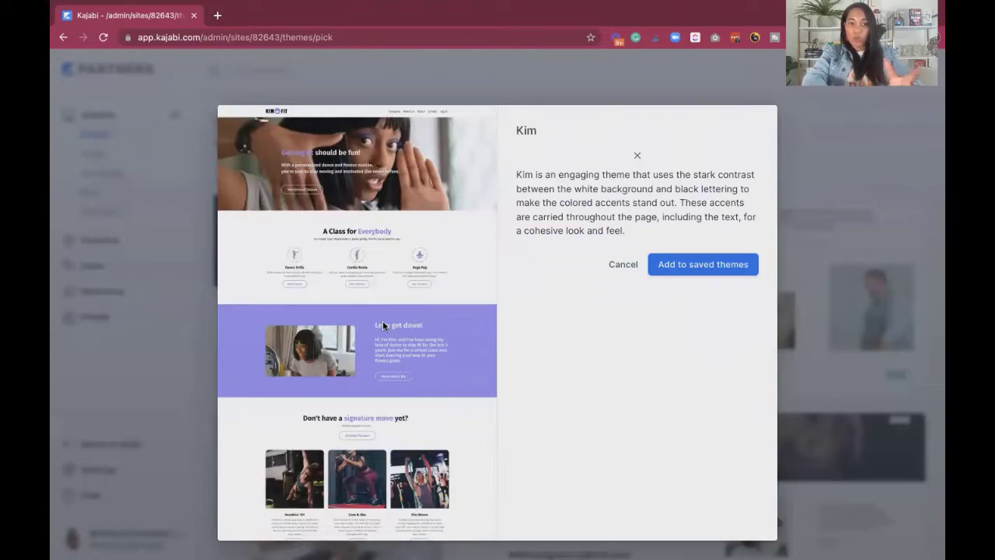
- Add the Kim theme to the saved themes
{"action": "left_click", "coordinate": [683, 269]}
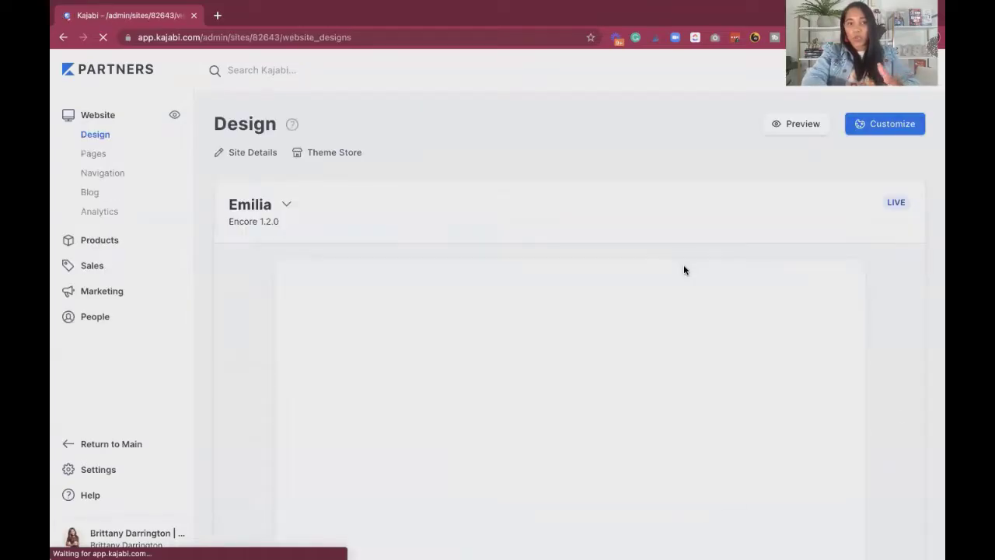
{"action": "scroll", "coordinate": [626, 265], "scroll_direction": "down", "scroll_amount": 3}
{"action": "scroll", "coordinate": [626, 265], "scroll_direction": "up", "scroll_amount": 2}
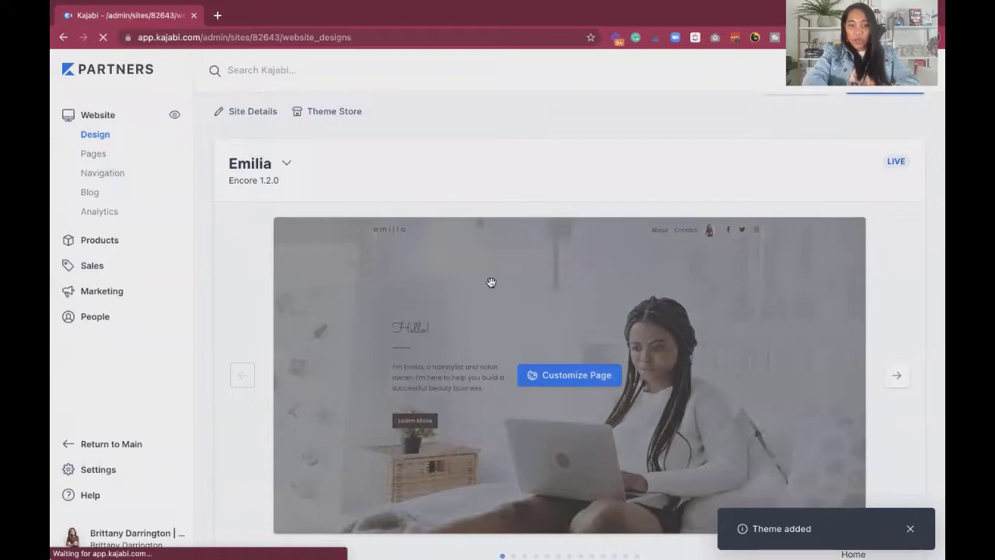
- Set the saved Kim theme as the site's live theme
{"action": "scroll", "coordinate": [489, 282], "scroll_direction": "down", "scroll_amount": 7}
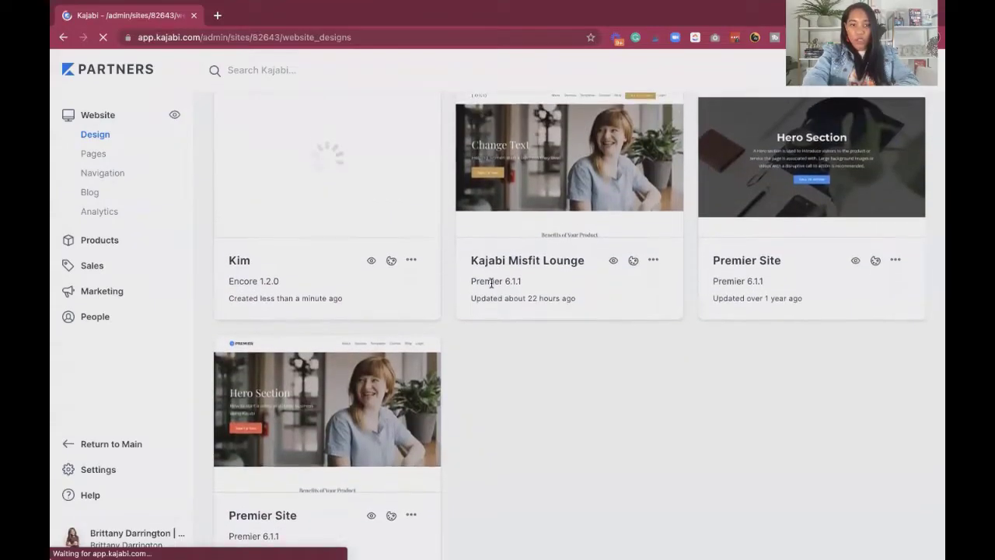
{"action": "scroll", "coordinate": [485, 284], "scroll_direction": "up", "scroll_amount": 2}
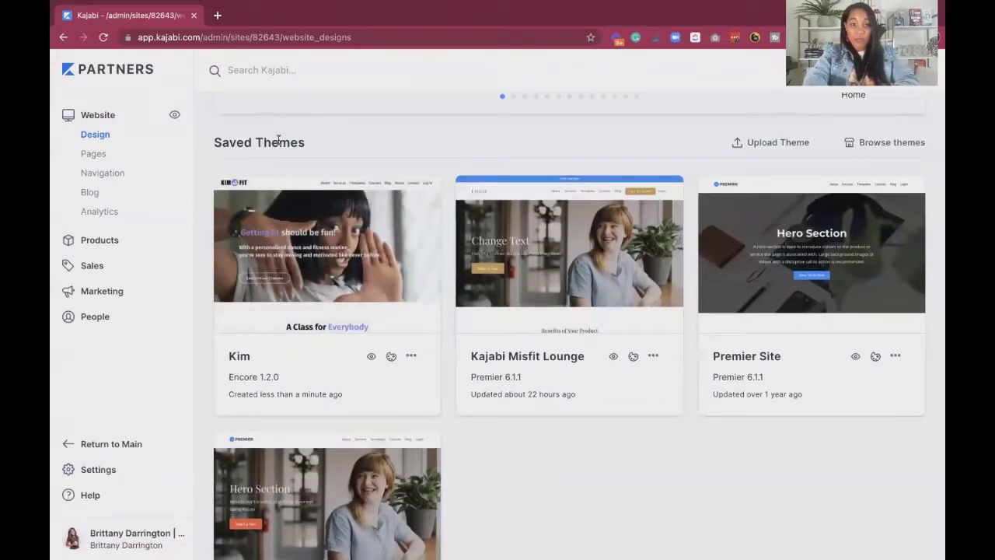
{"action": "mouse_move", "coordinate": [387, 217]}
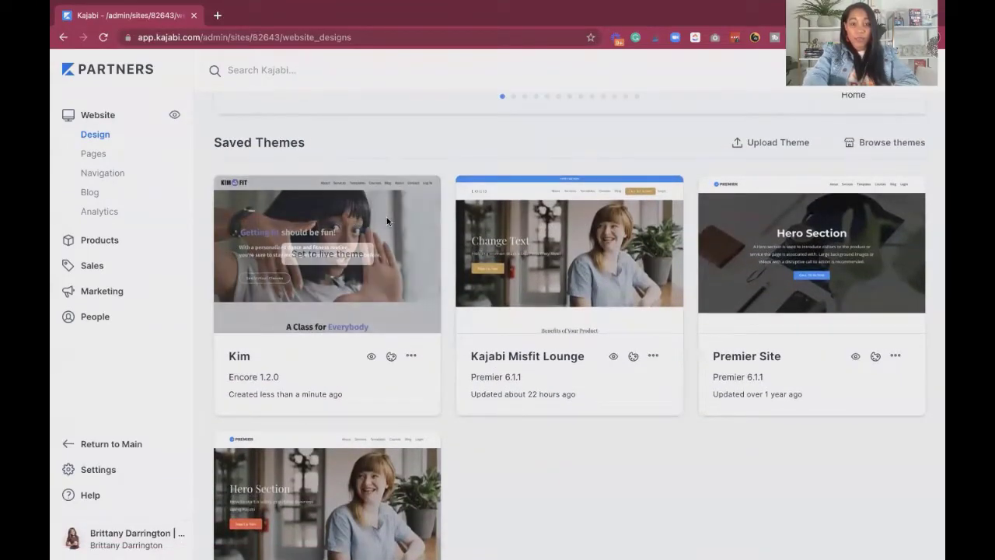
{"action": "left_click", "coordinate": [330, 262]}
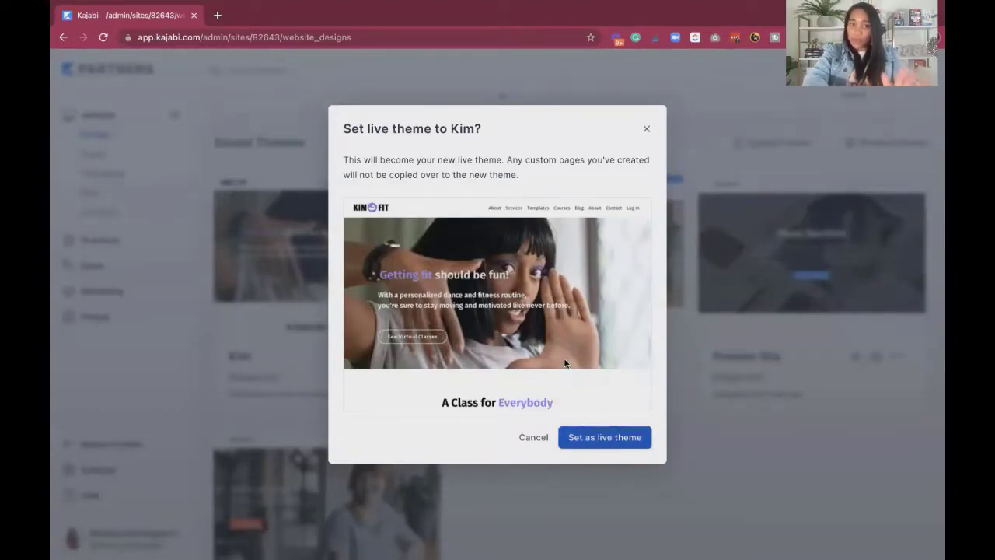
{"action": "left_click", "coordinate": [596, 442]}
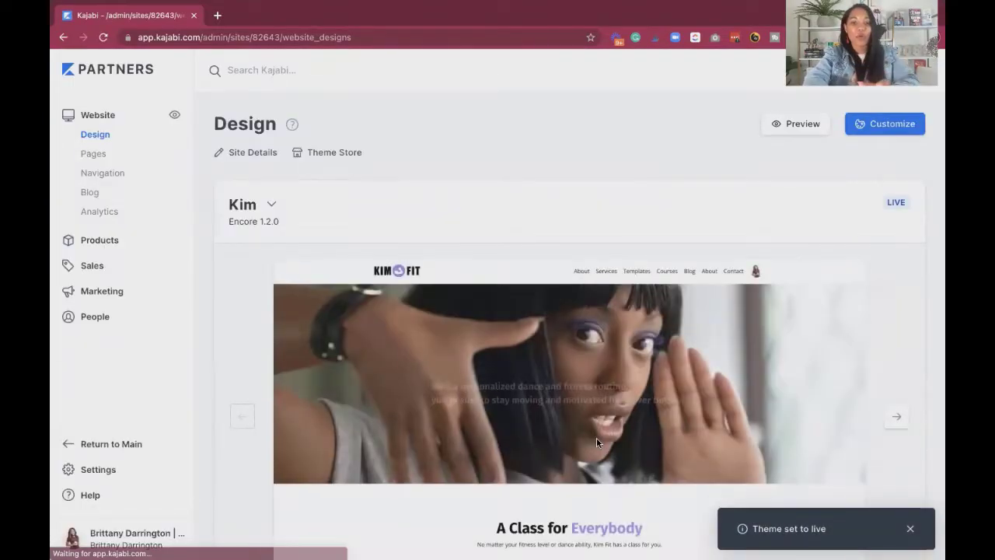
- Review the live Kim theme's page previews, from Home through Library, Member Directory, Announcements and Blog to the blog post page
{"action": "scroll", "coordinate": [596, 443], "scroll_direction": "down", "scroll_amount": 4}
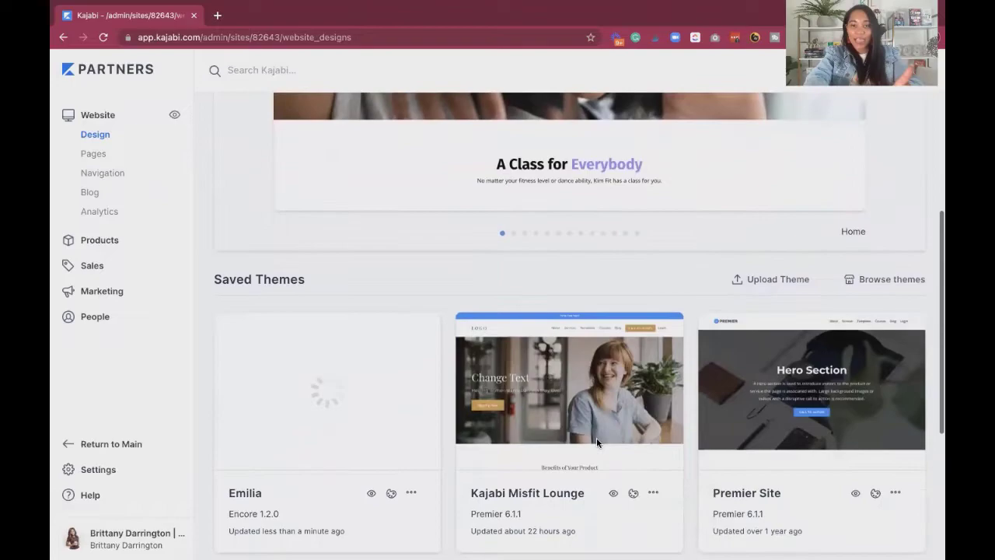
{"action": "scroll", "coordinate": [596, 437], "scroll_direction": "up", "scroll_amount": 5}
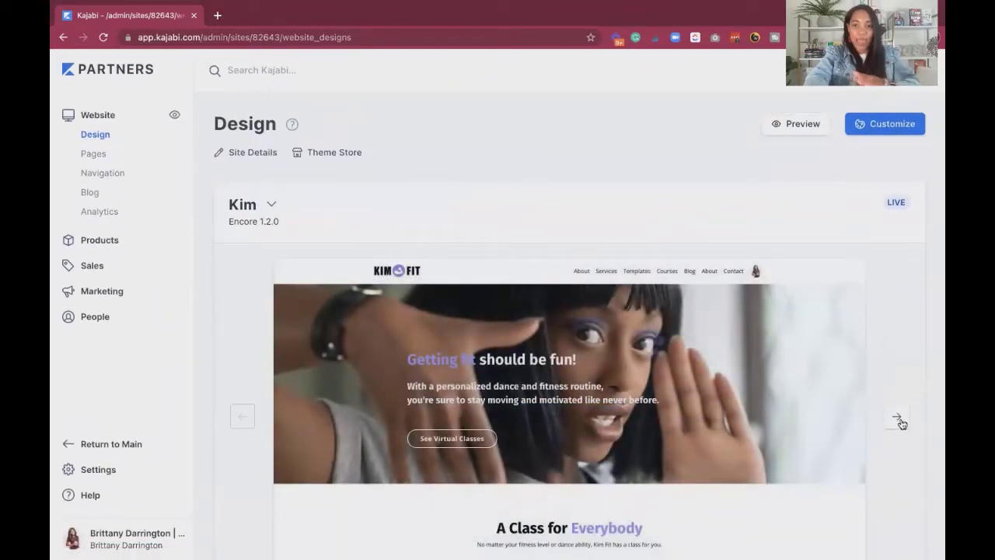
{"action": "scroll", "coordinate": [894, 404], "scroll_direction": "down", "scroll_amount": 2}
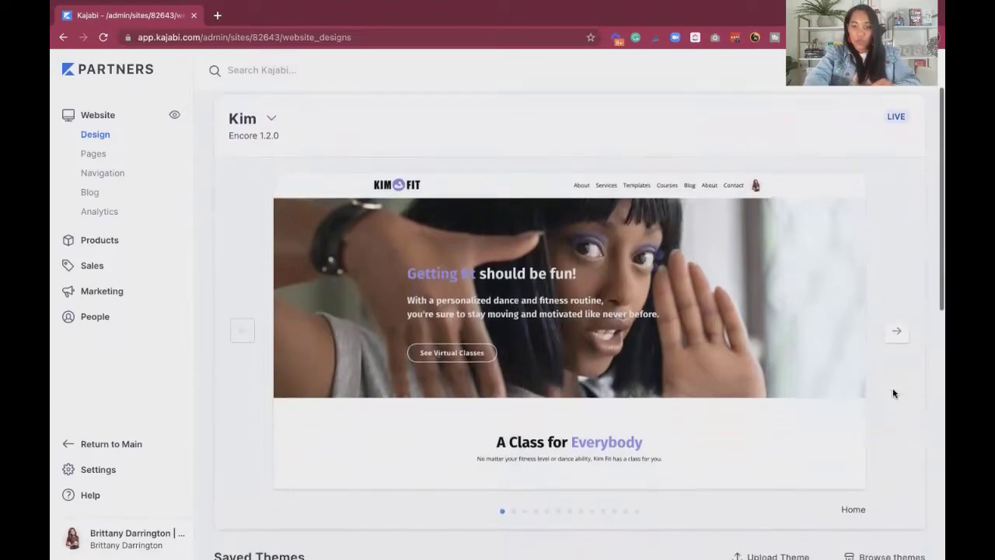
{"action": "left_click", "coordinate": [897, 331]}
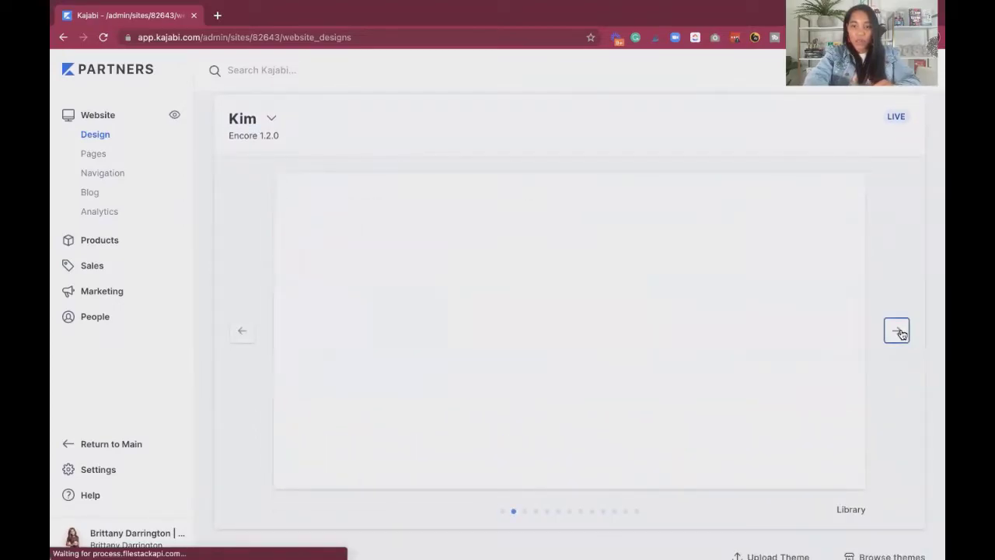
{"action": "mouse_move", "coordinate": [718, 324]}
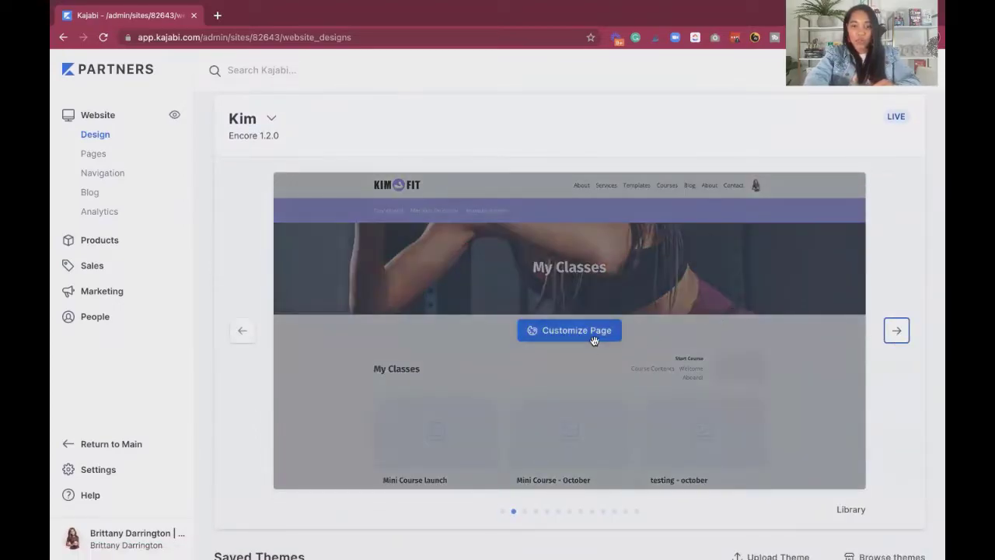
{"action": "left_click", "coordinate": [902, 331]}
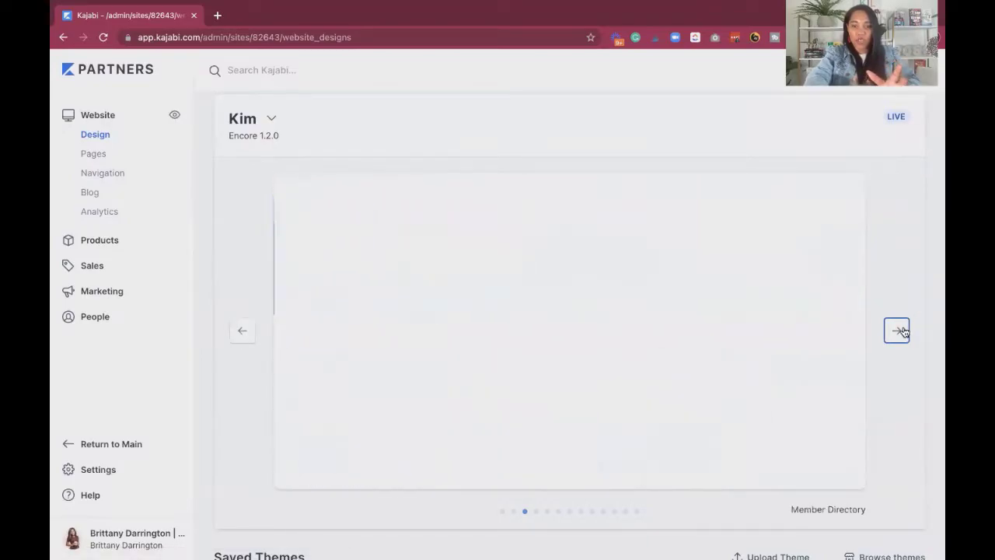
{"action": "left_click", "coordinate": [900, 331]}
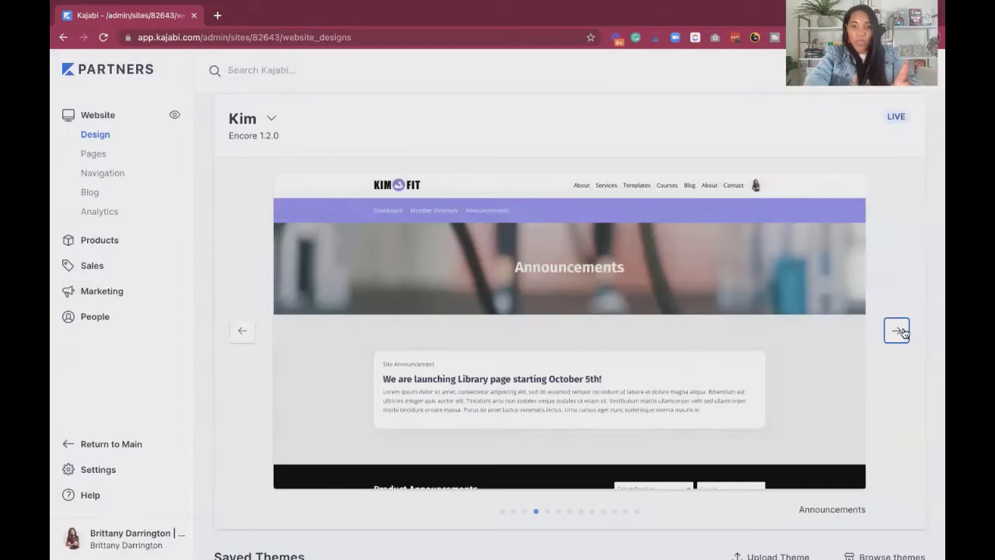
{"action": "left_click", "coordinate": [900, 331]}
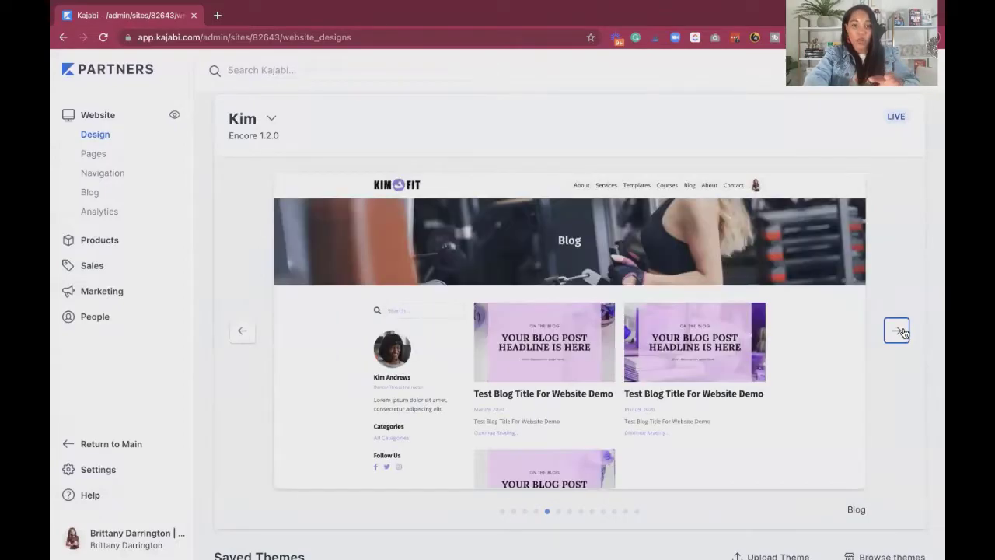
{"action": "left_click", "coordinate": [900, 331]}
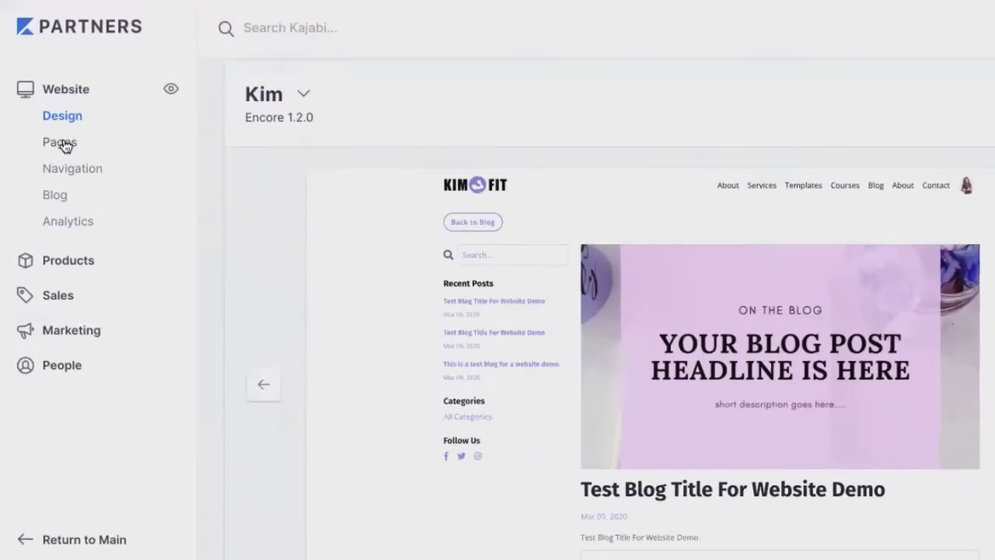
- Open the site's page list and review the website pages, from Store and About down to Thank You and Home
{"action": "left_click", "coordinate": [61, 143]}
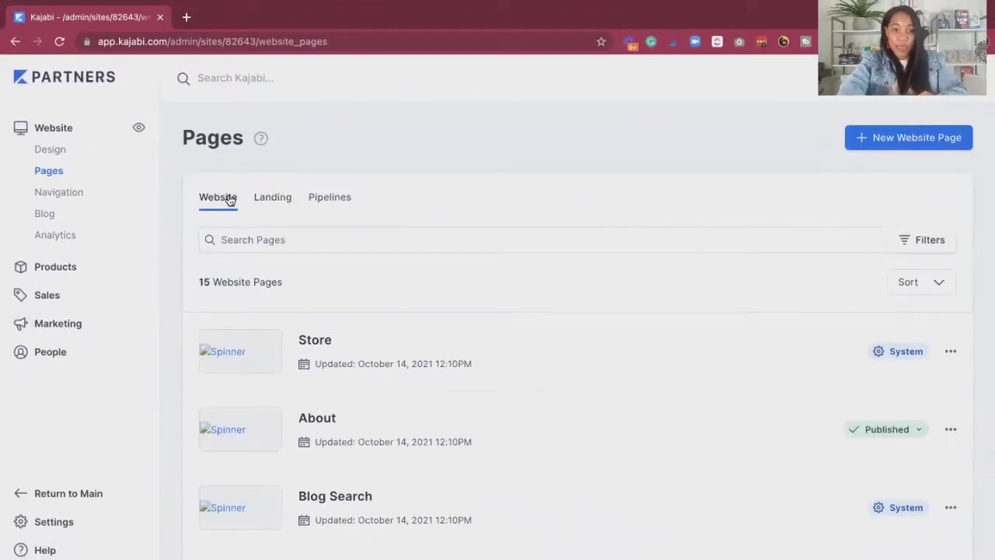
{"action": "scroll", "coordinate": [370, 342], "scroll_direction": "down", "scroll_amount": 3}
{"action": "scroll", "coordinate": [372, 355], "scroll_direction": "down", "scroll_amount": 8}
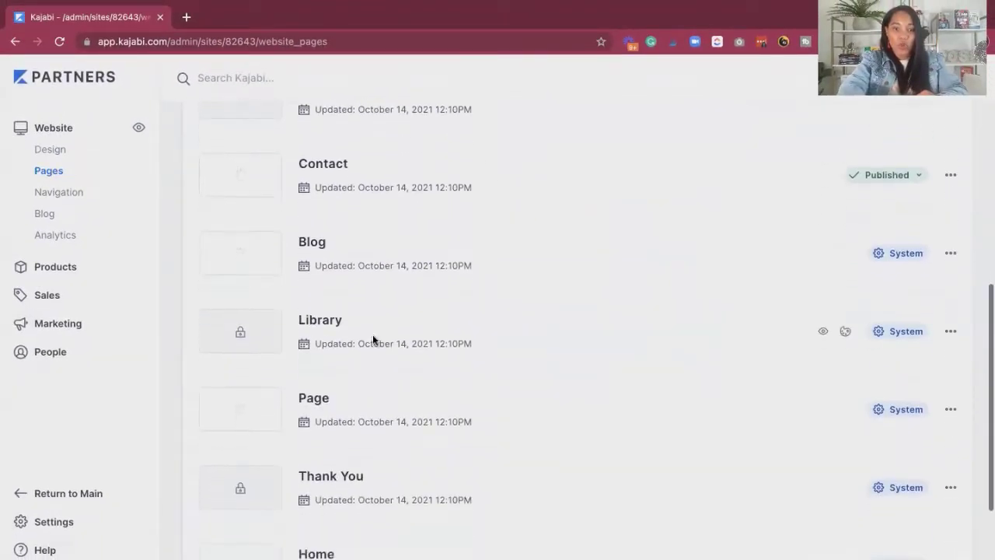
{"action": "scroll", "coordinate": [373, 334], "scroll_direction": "up", "scroll_amount": 10}
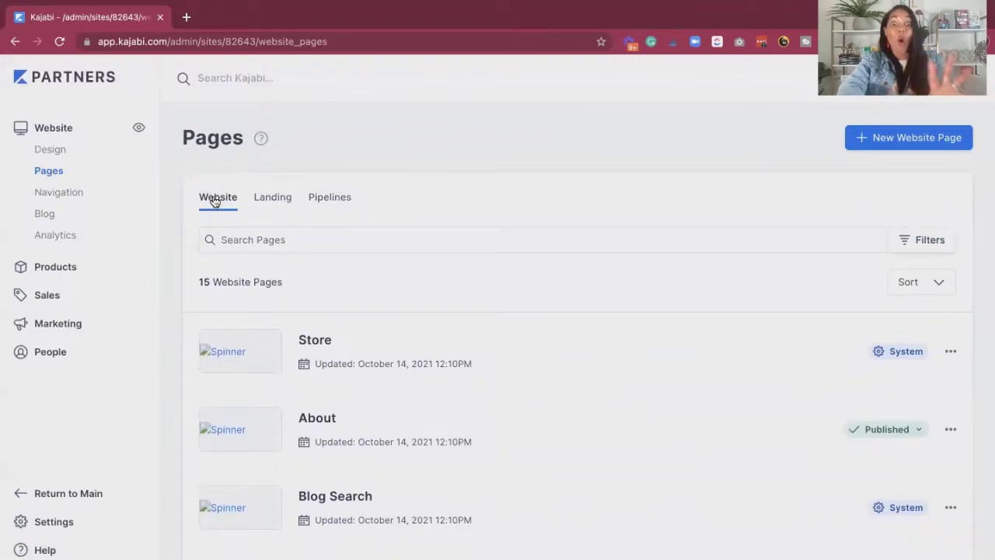
{"action": "scroll", "coordinate": [374, 382], "scroll_direction": "down", "scroll_amount": 4}
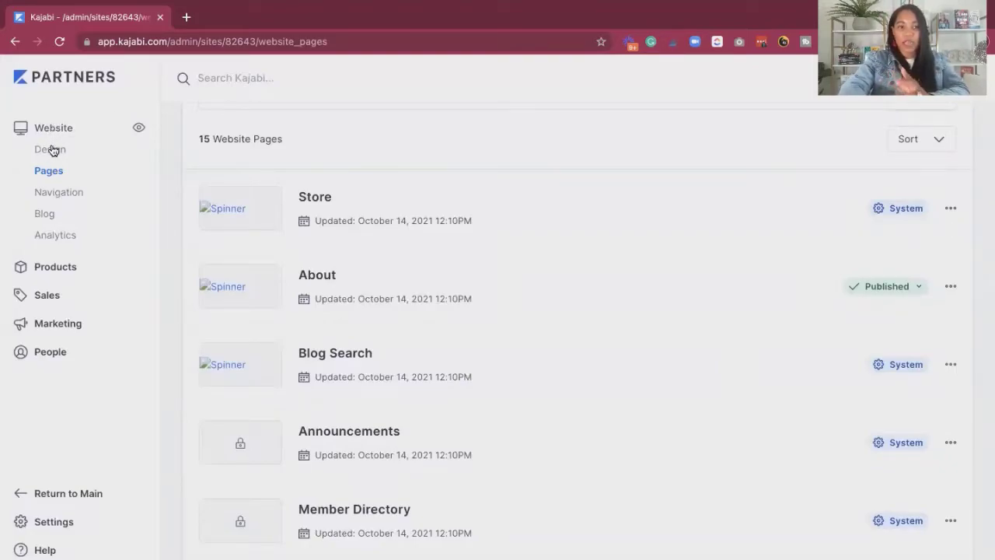
- Open the live Kim theme's home page for customizing and look over its list of sections
{"action": "left_click", "coordinate": [50, 150]}
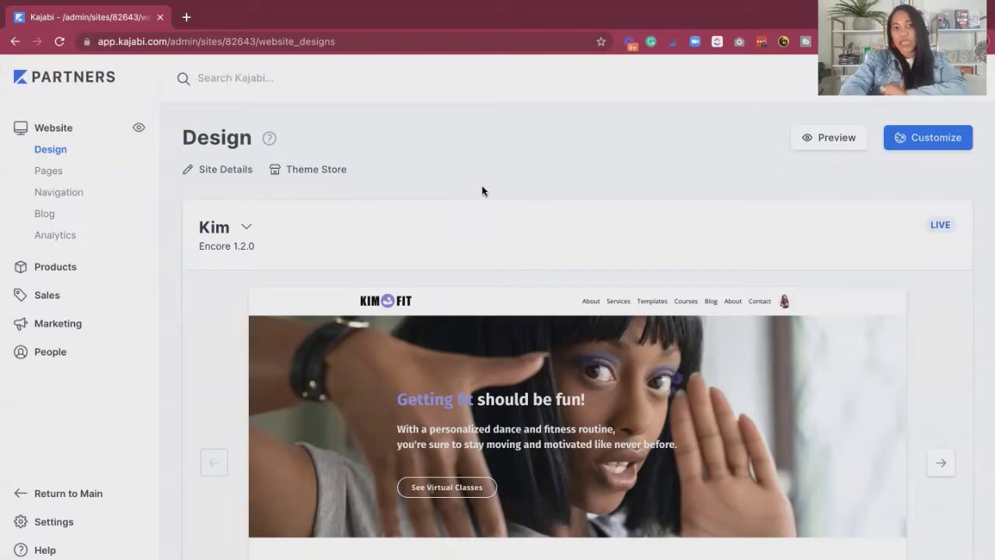
{"action": "scroll", "coordinate": [458, 175], "scroll_direction": "down", "scroll_amount": 3}
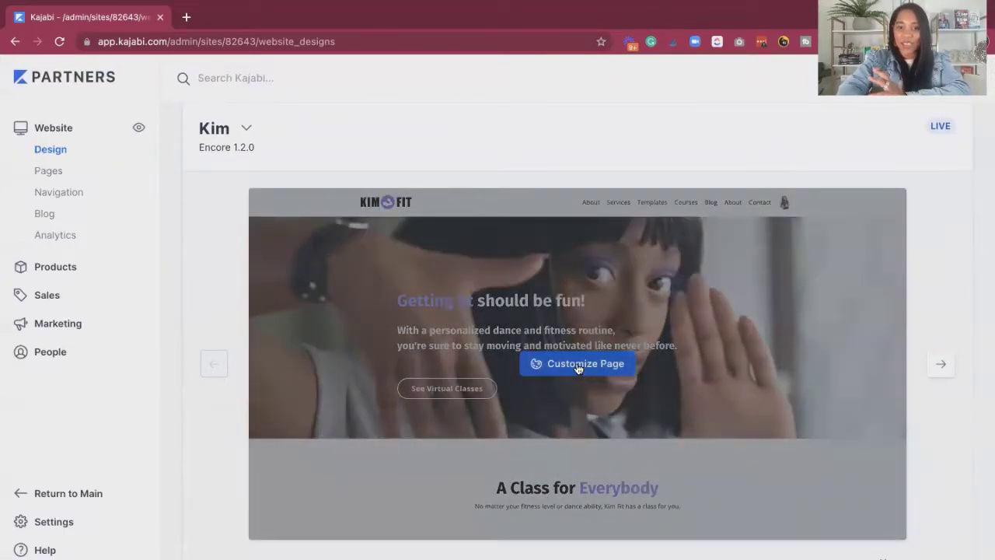
{"action": "left_click", "coordinate": [577, 368]}
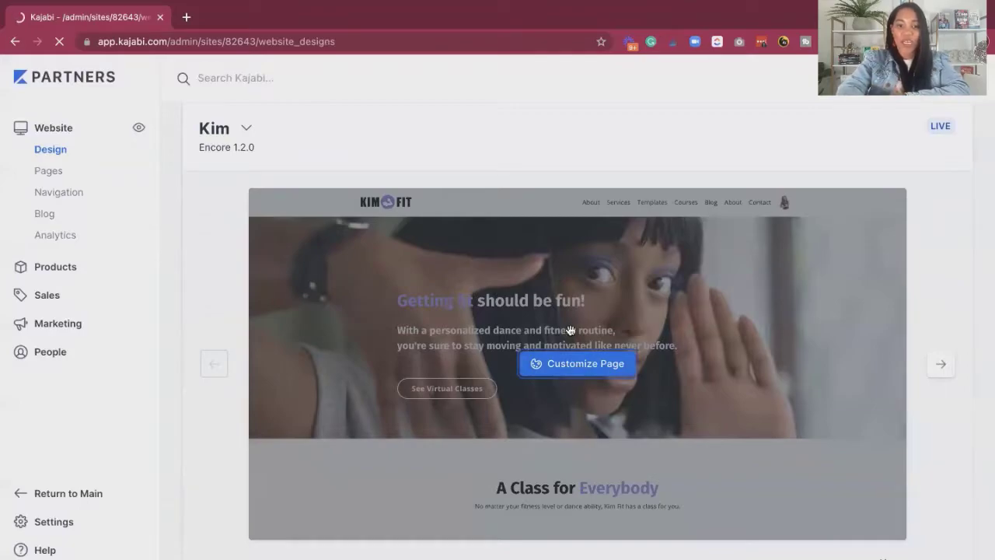
{"action": "scroll", "coordinate": [571, 342], "scroll_direction": "down", "scroll_amount": 4}
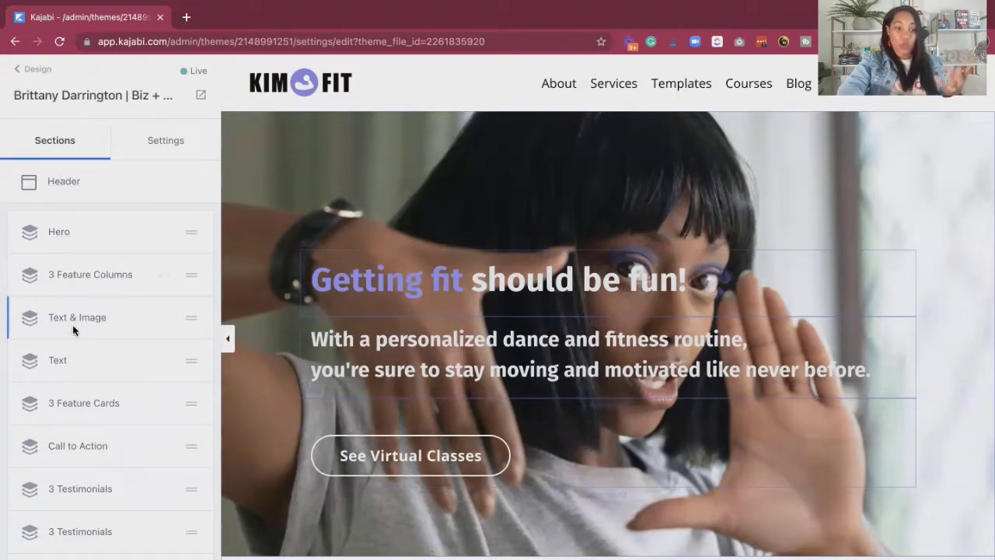
{"action": "scroll", "coordinate": [83, 486], "scroll_direction": "down", "scroll_amount": 5}
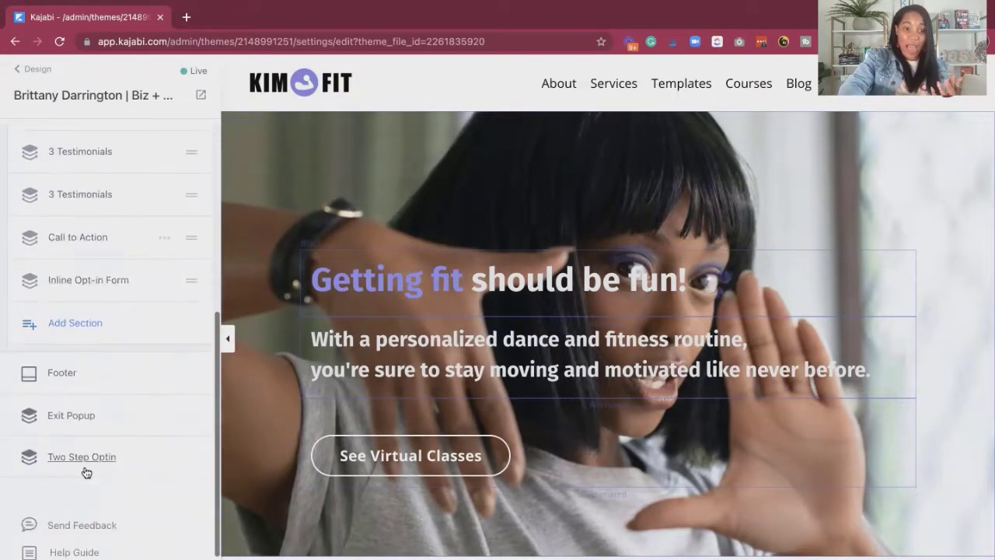
{"action": "scroll", "coordinate": [509, 304], "scroll_direction": "down", "scroll_amount": 15}
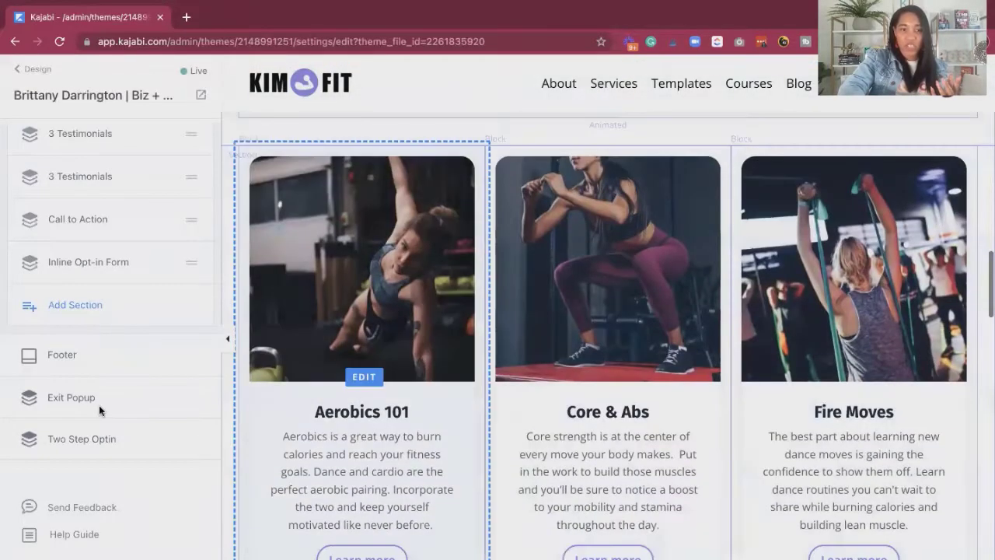
{"action": "scroll", "coordinate": [102, 254], "scroll_direction": "up", "scroll_amount": 5}
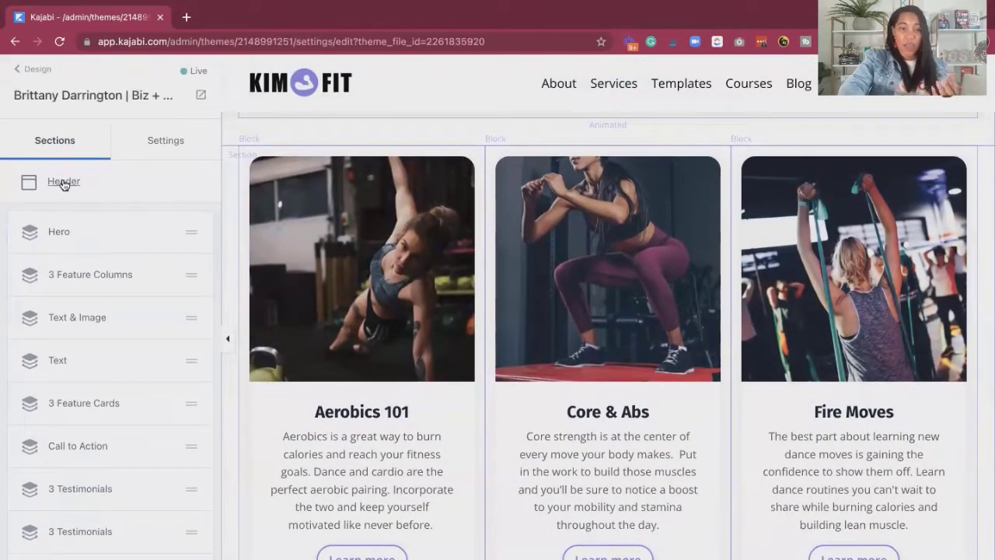
- In the header's logo block, set the logo type to Text with the logo text "Kim Fit"
{"action": "left_click", "coordinate": [63, 183]}
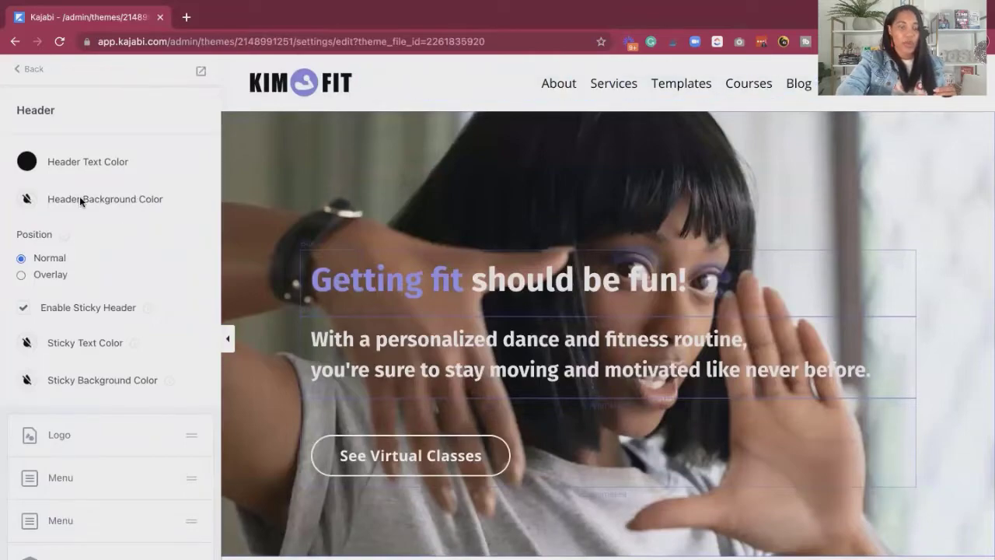
{"action": "scroll", "coordinate": [79, 194], "scroll_direction": "down", "scroll_amount": 5}
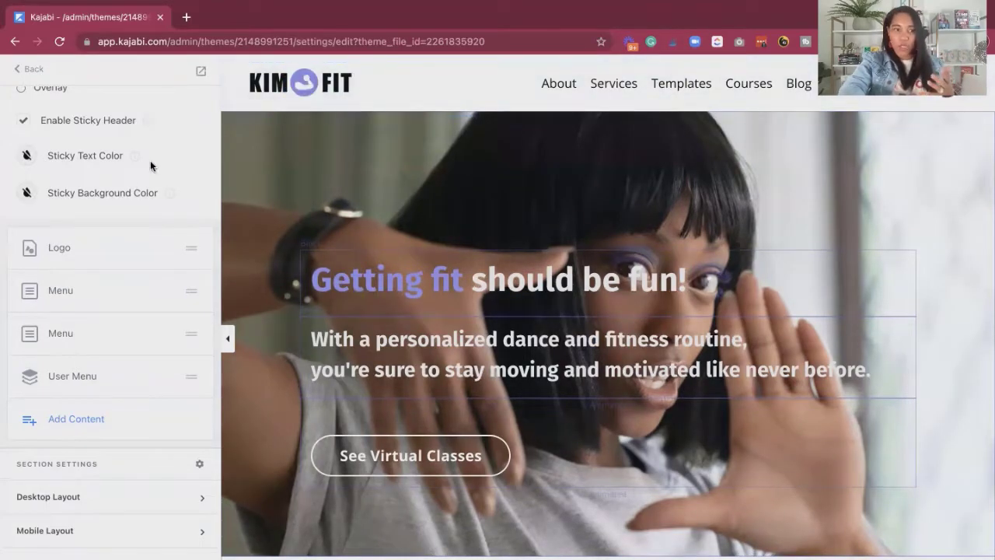
{"action": "left_click", "coordinate": [60, 252]}
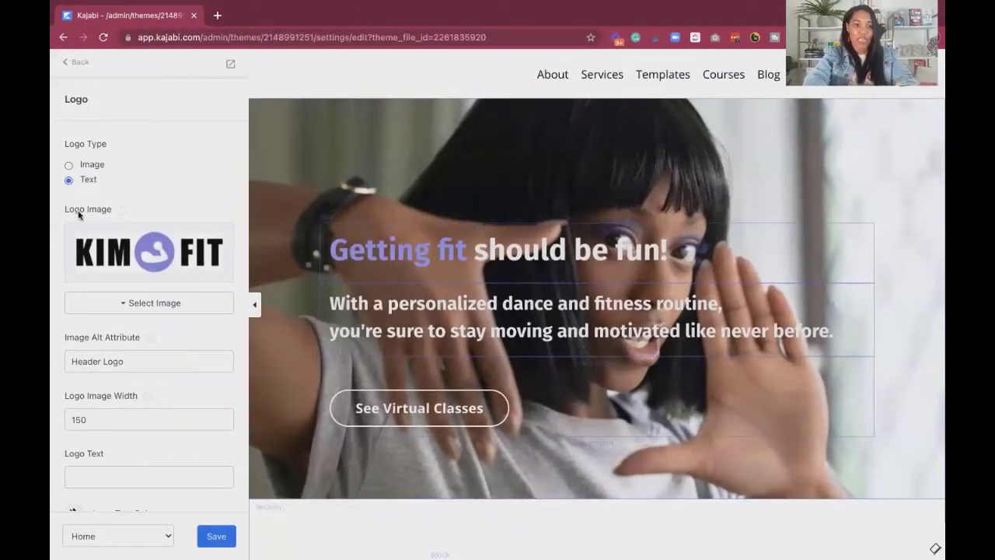
{"action": "left_click", "coordinate": [98, 471]}
{"action": "type", "text": "Kim Fit"}
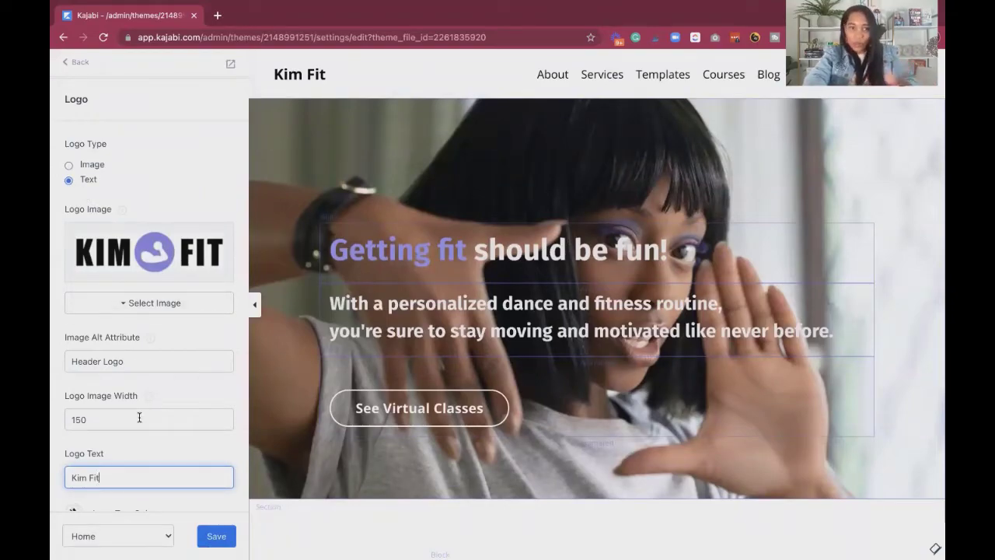
- Switch the header logo type to Image and set the logo image width to 250
{"action": "left_click", "coordinate": [69, 165]}
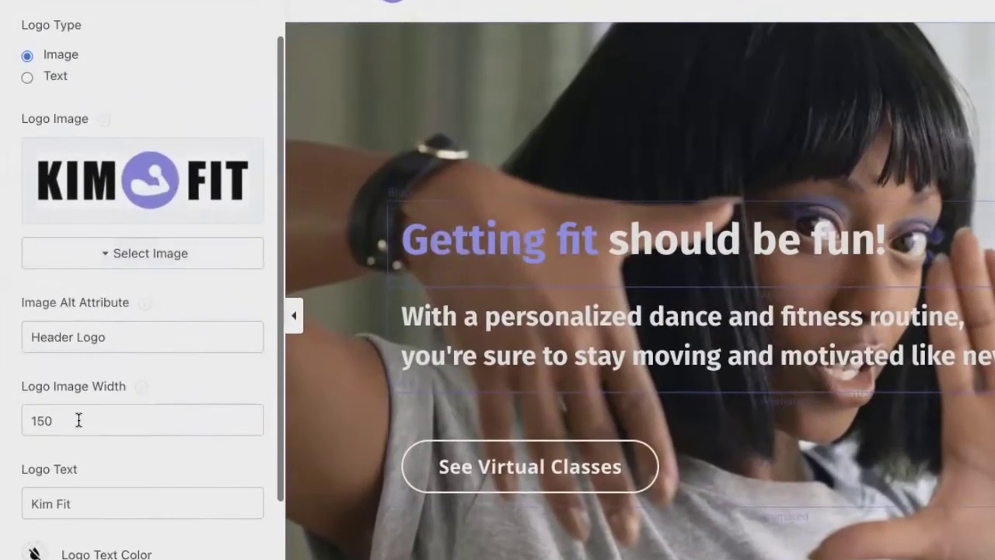
{"action": "left_click", "coordinate": [104, 420]}
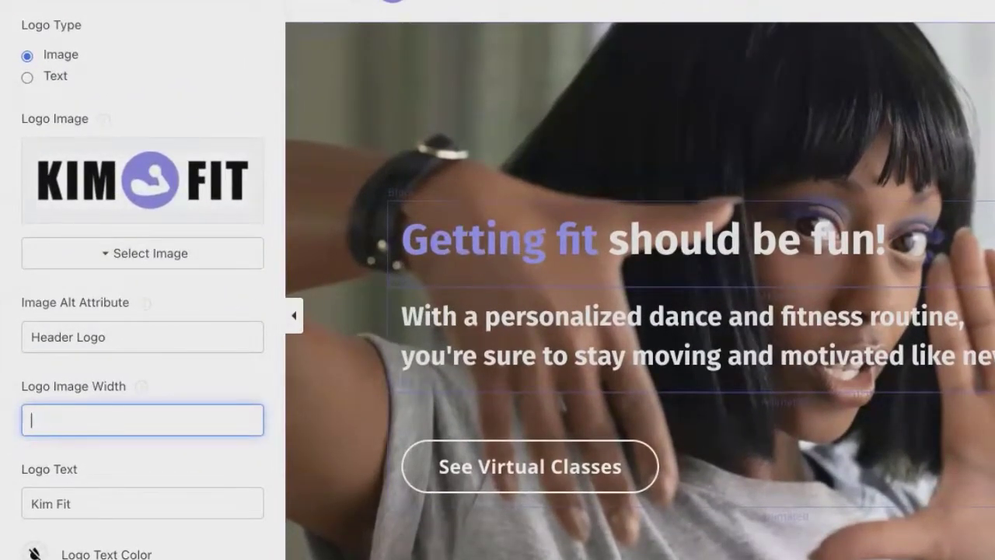
{"action": "type", "text": "250"}
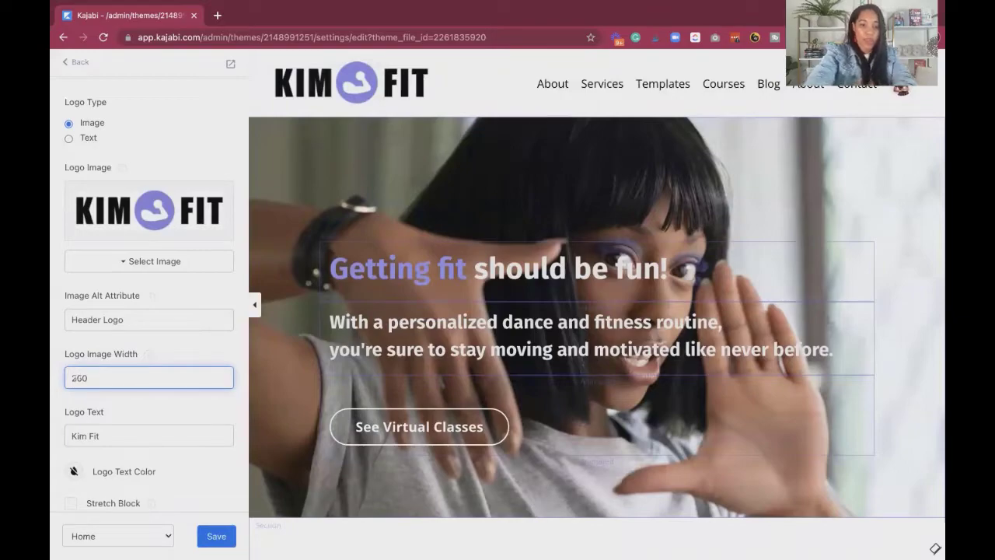
- Set the logo image width to 150, check the remaining logo options and save the page
{"action": "type", "text": "1"}
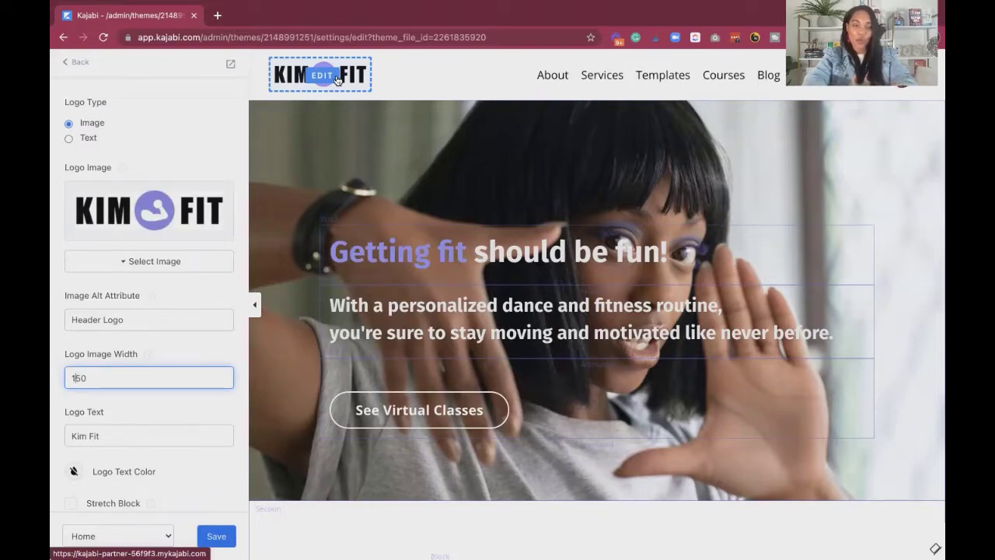
{"action": "scroll", "coordinate": [130, 355], "scroll_direction": "down", "scroll_amount": 2}
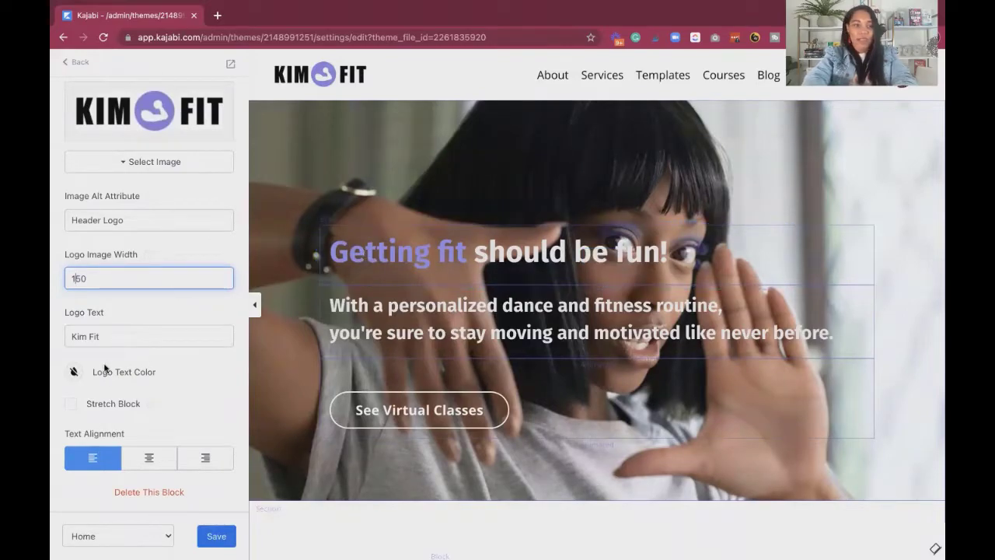
{"action": "scroll", "coordinate": [74, 357], "scroll_direction": "up", "scroll_amount": 2}
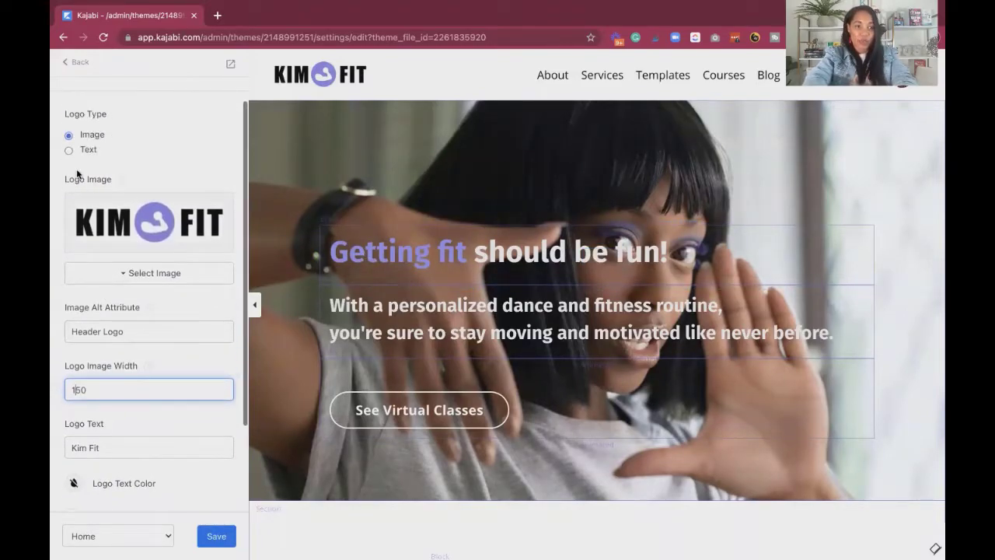
{"action": "scroll", "coordinate": [84, 420], "scroll_direction": "down", "scroll_amount": 2}
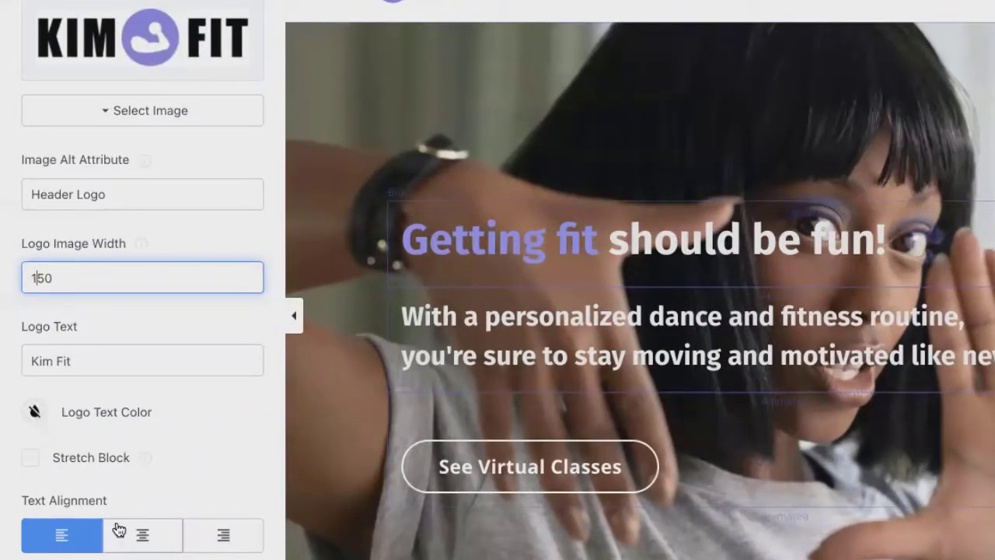
{"action": "scroll", "coordinate": [151, 466], "scroll_direction": "up", "scroll_amount": 3}
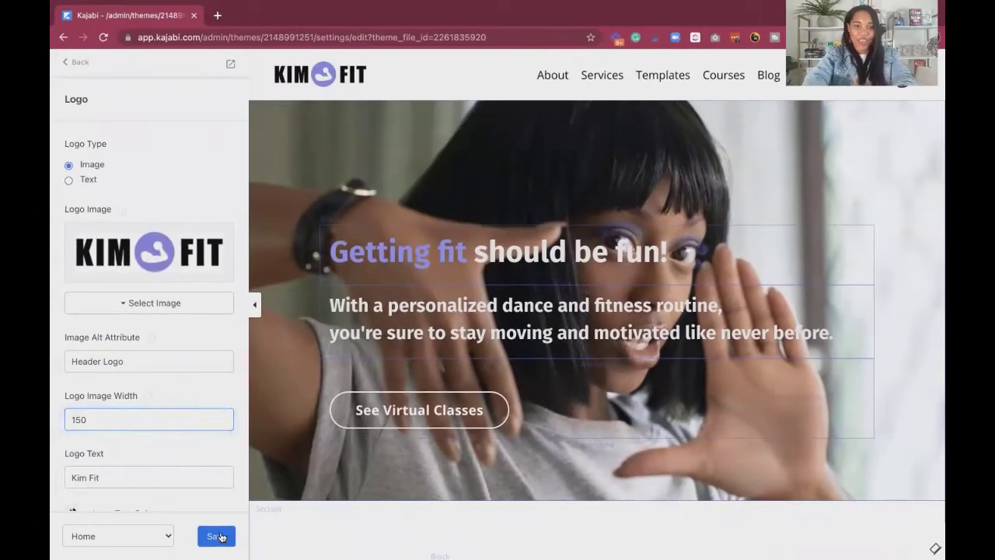
{"action": "left_click", "coordinate": [226, 555]}
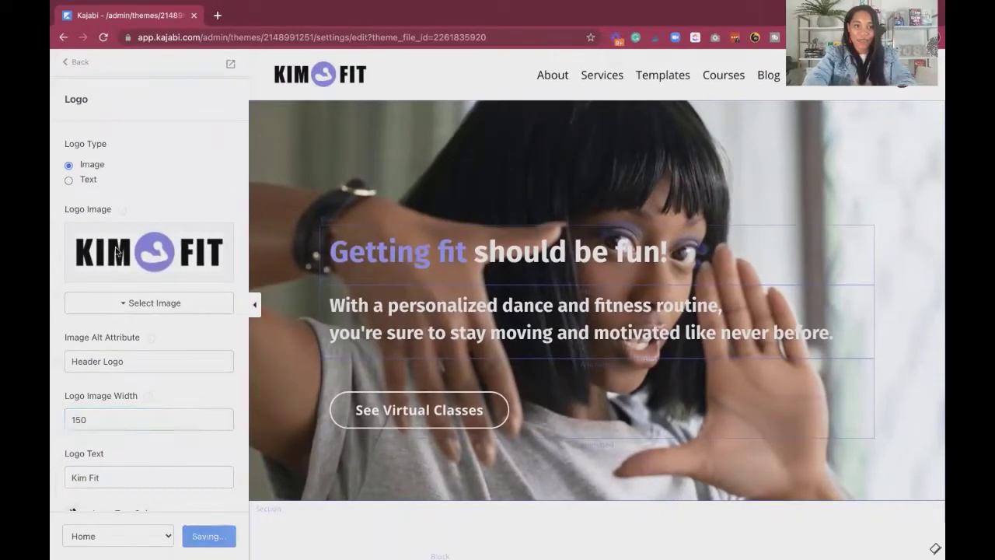
- Examine the settings of the header's first Menu block and its User Menu block
{"action": "left_click", "coordinate": [74, 63]}
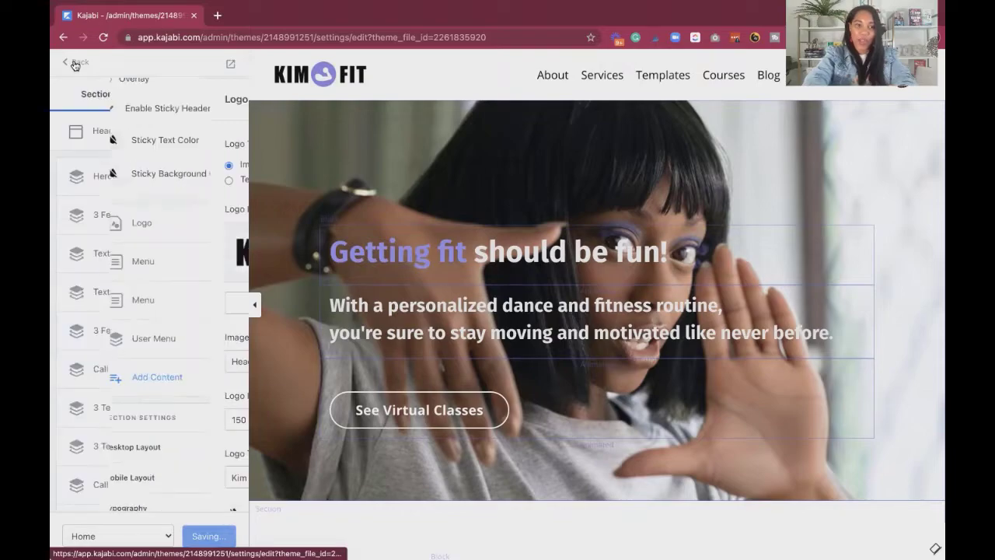
{"action": "left_click", "coordinate": [104, 262]}
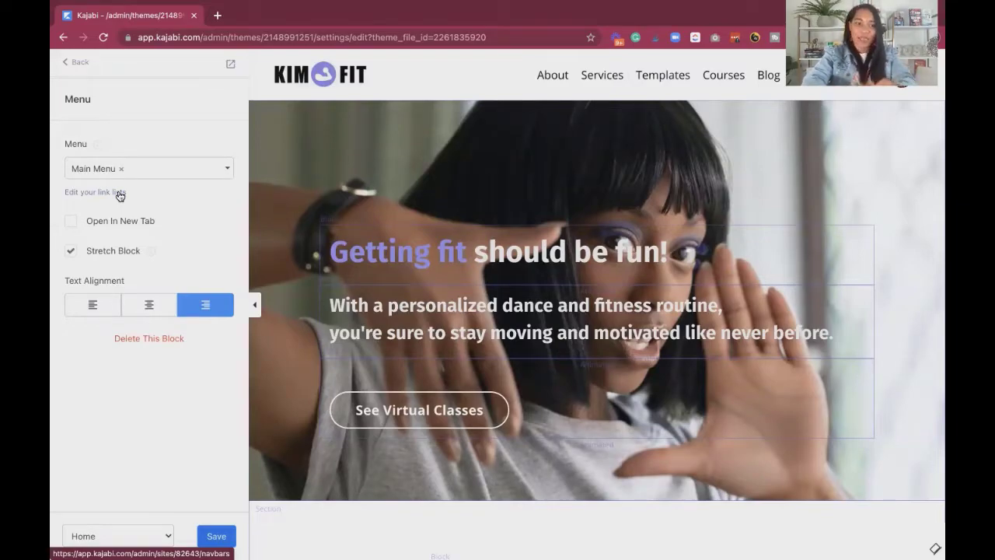
{"action": "left_click", "coordinate": [75, 65]}
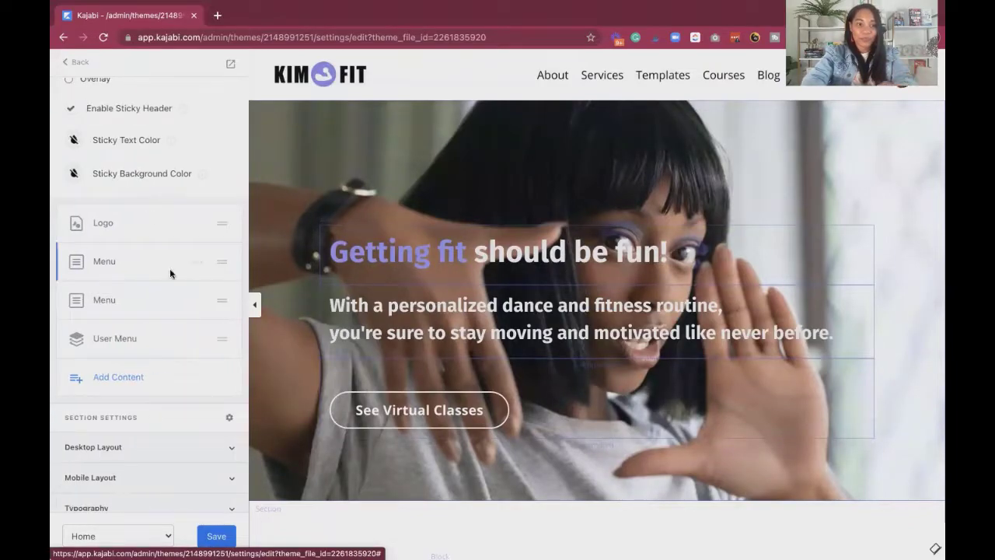
{"action": "left_click", "coordinate": [113, 339]}
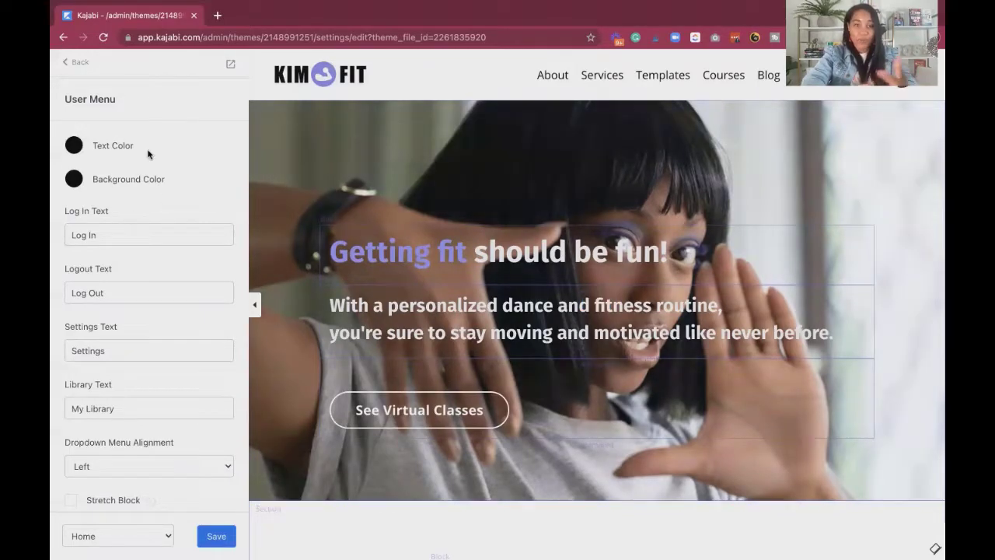
{"action": "scroll", "coordinate": [197, 339], "scroll_direction": "down", "scroll_amount": 3}
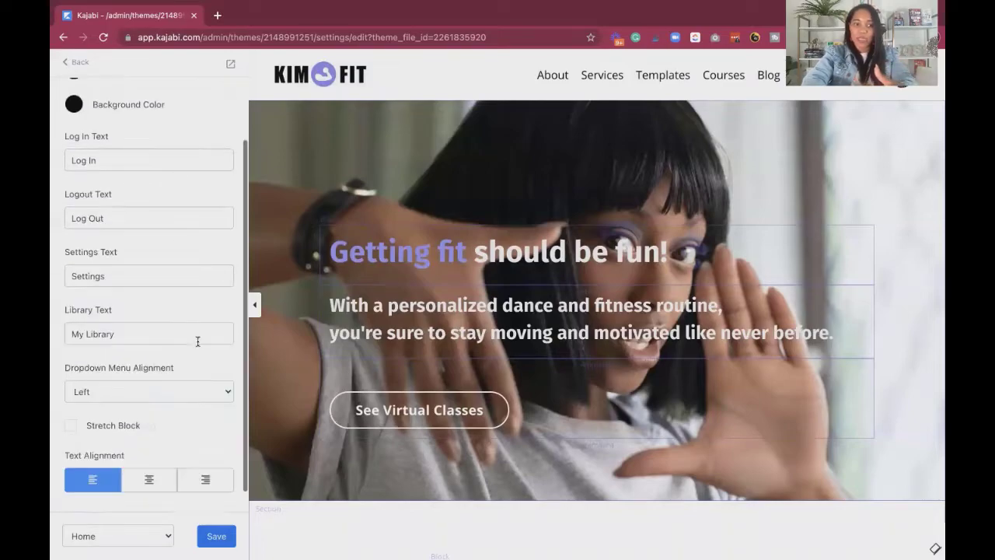
{"action": "scroll", "coordinate": [197, 342], "scroll_direction": "up", "scroll_amount": 3}
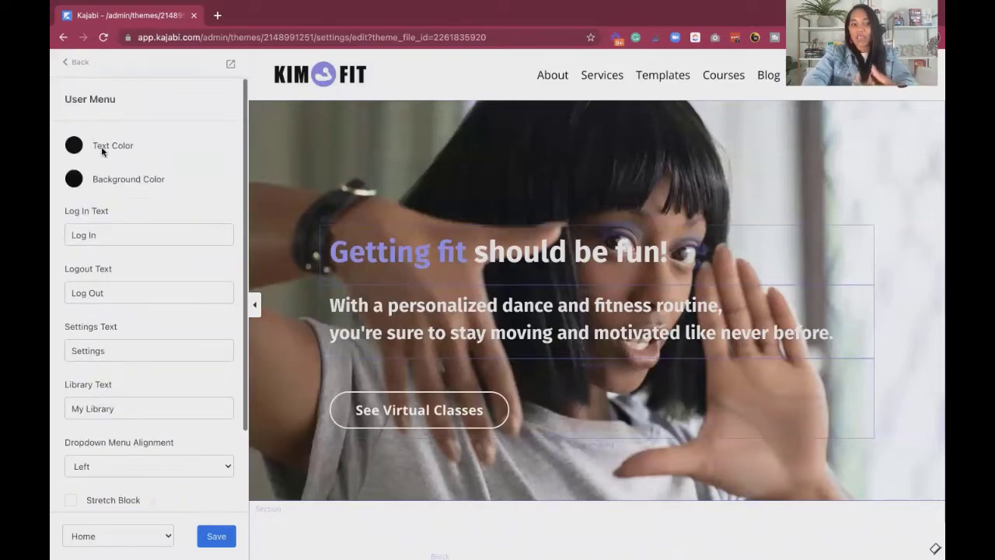
{"action": "left_click", "coordinate": [69, 69]}
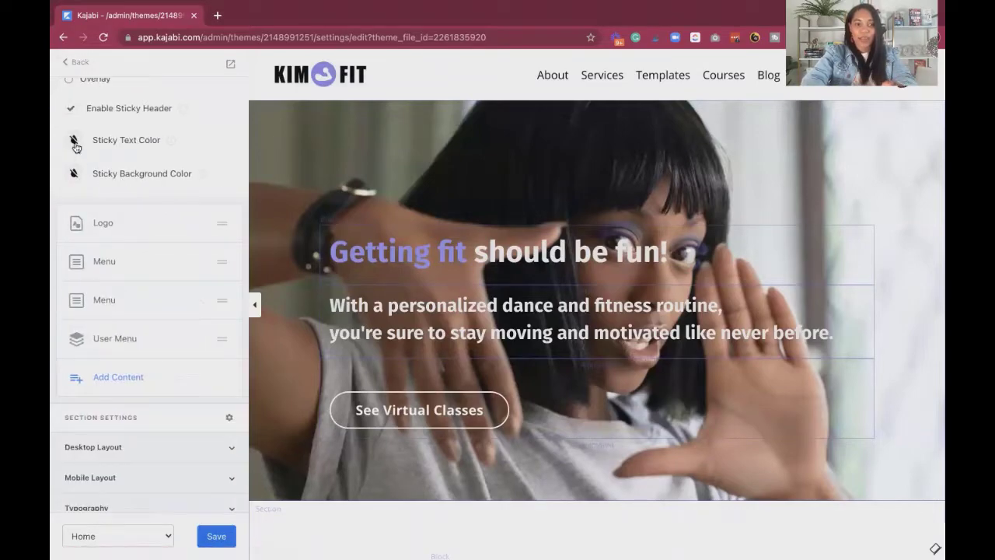
- Turn the sticky header off and on again, checking the page preview's scrolling in each state
{"action": "scroll", "coordinate": [75, 148], "scroll_direction": "up", "scroll_amount": 4}
{"action": "scroll", "coordinate": [94, 222], "scroll_direction": "down", "scroll_amount": 2}
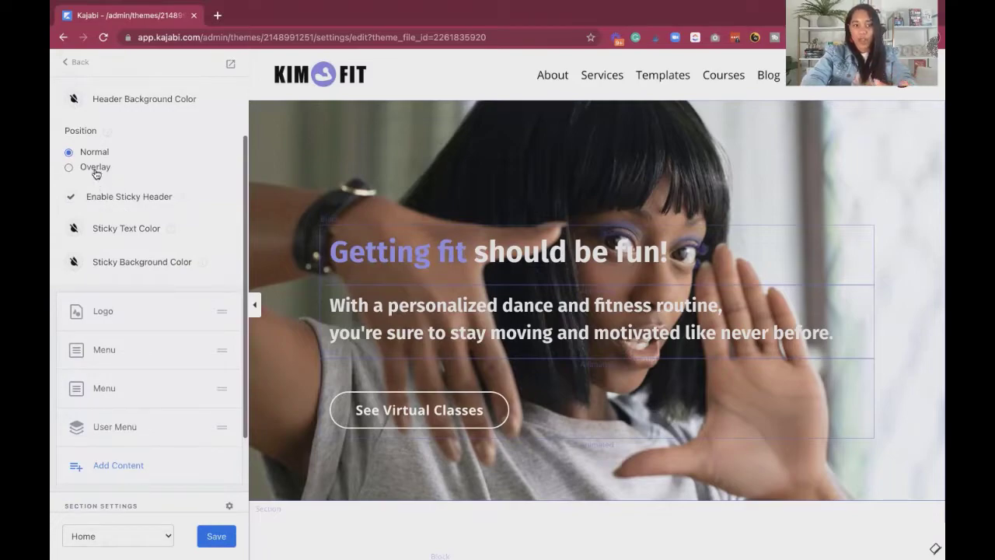
{"action": "scroll", "coordinate": [96, 173], "scroll_direction": "up", "scroll_amount": 2}
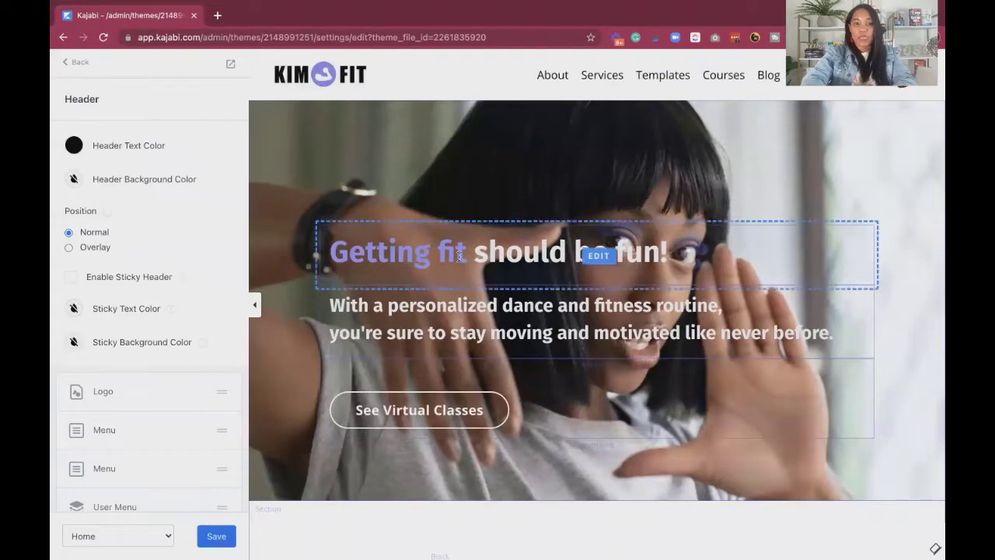
{"action": "scroll", "coordinate": [459, 262], "scroll_direction": "down", "scroll_amount": 3}
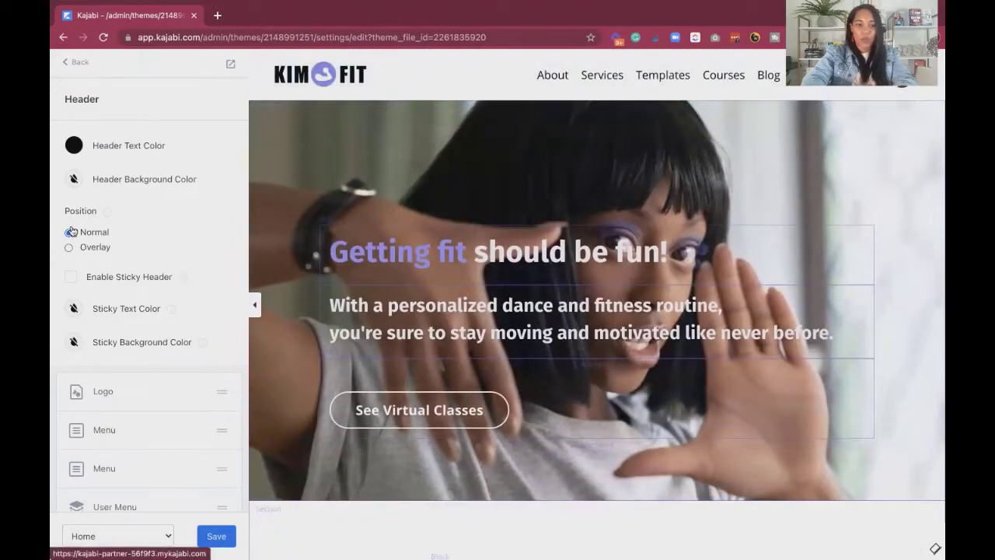
{"action": "left_click", "coordinate": [71, 277]}
{"action": "scroll", "coordinate": [435, 206], "scroll_direction": "down", "scroll_amount": 2}
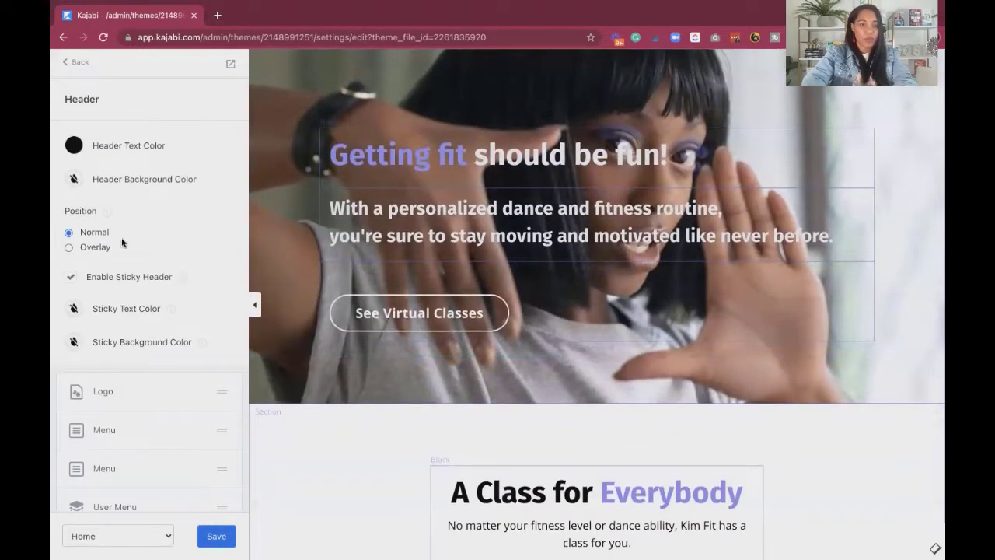
- Open the site preview in a separate page and check the sticky header while going through the home page
{"action": "left_click", "coordinate": [229, 64]}
{"action": "scroll", "coordinate": [315, 123], "scroll_direction": "down", "scroll_amount": 10}
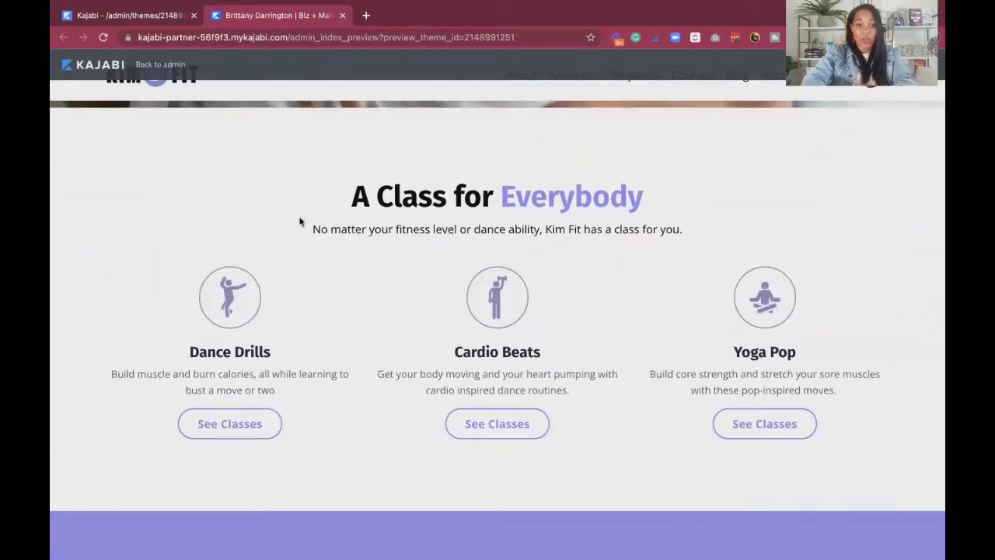
{"action": "scroll", "coordinate": [299, 210], "scroll_direction": "down", "scroll_amount": 5}
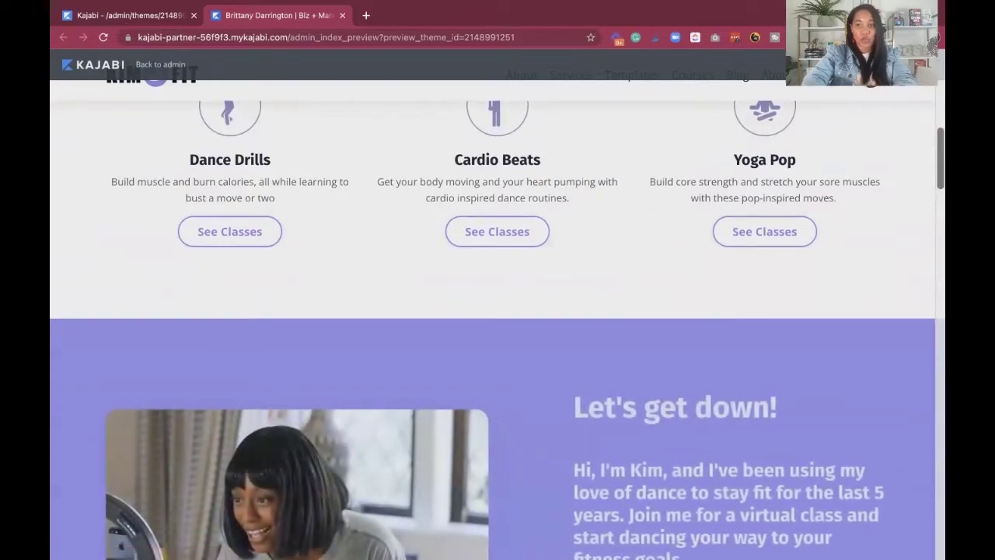
{"action": "scroll", "coordinate": [600, 282], "scroll_direction": "down", "scroll_amount": 5}
{"action": "scroll", "coordinate": [600, 281], "scroll_direction": "down", "scroll_amount": 8}
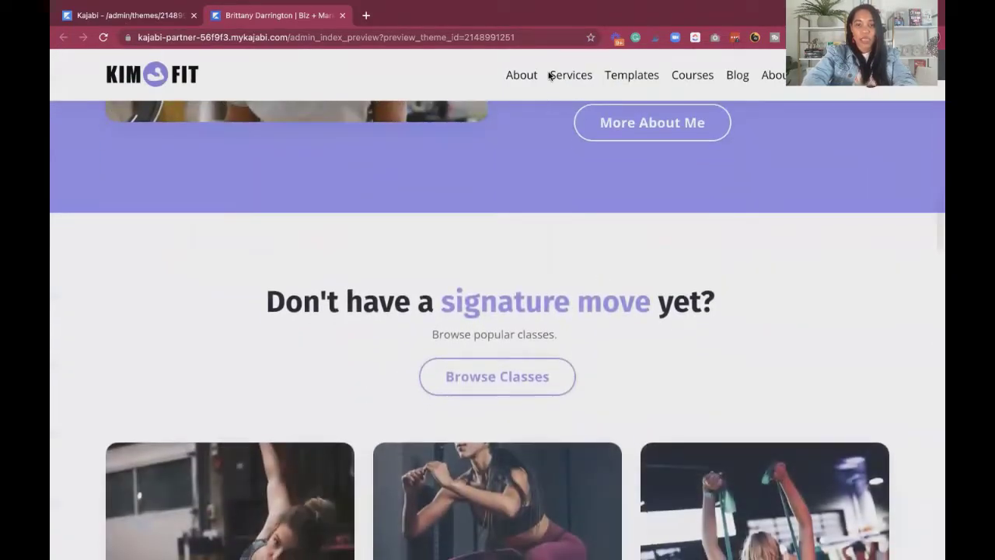
- Disable the sticky header, save the page and check how the header scrolls in the reloaded site preview
{"action": "left_click", "coordinate": [171, 24]}
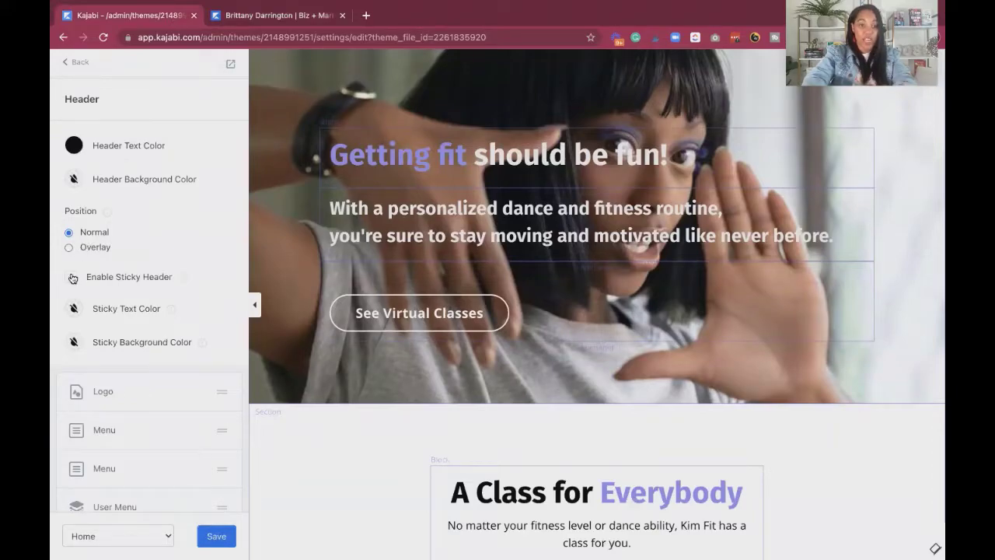
{"action": "left_click", "coordinate": [221, 535]}
{"action": "left_click", "coordinate": [325, 11]}
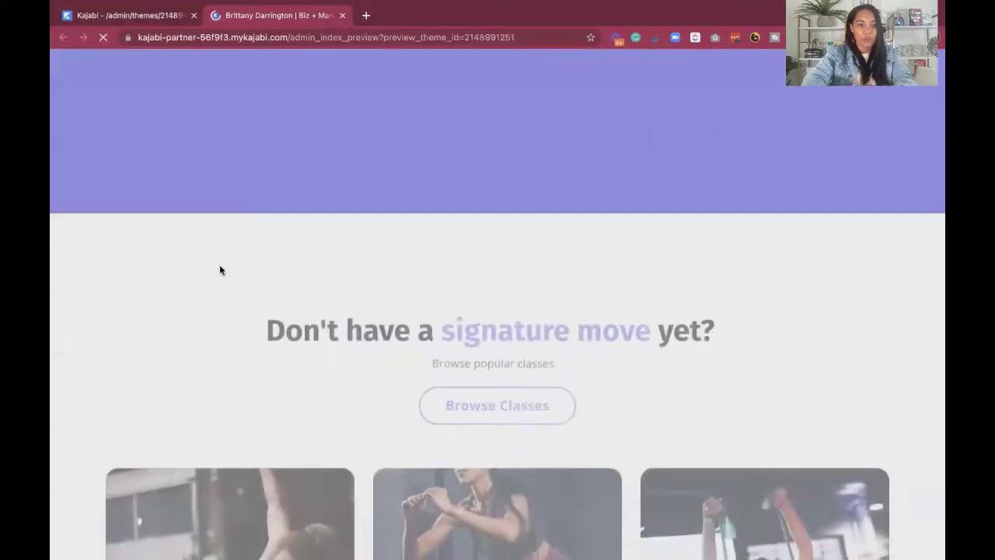
{"action": "scroll", "coordinate": [220, 270], "scroll_direction": "up", "scroll_amount": 15}
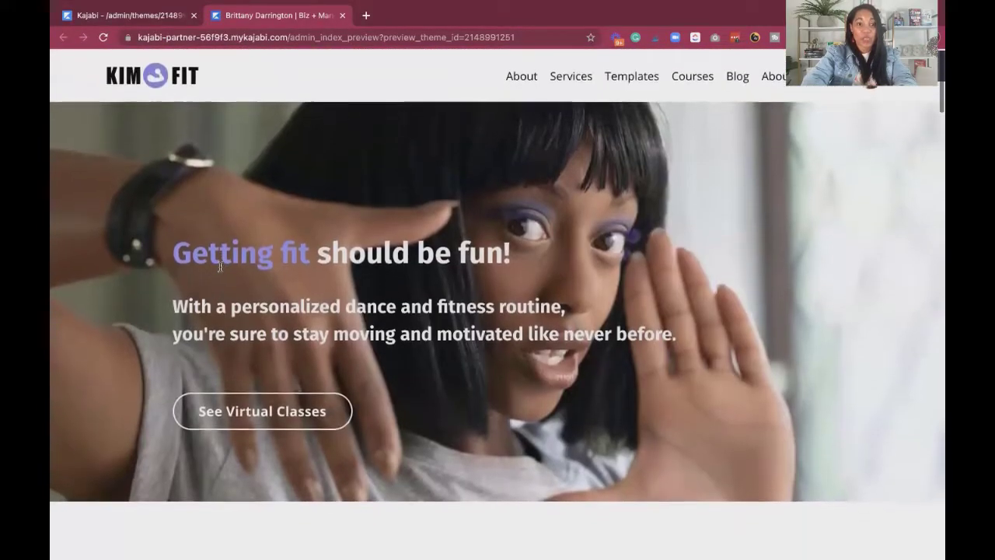
{"action": "scroll", "coordinate": [304, 69], "scroll_direction": "down", "scroll_amount": 20}
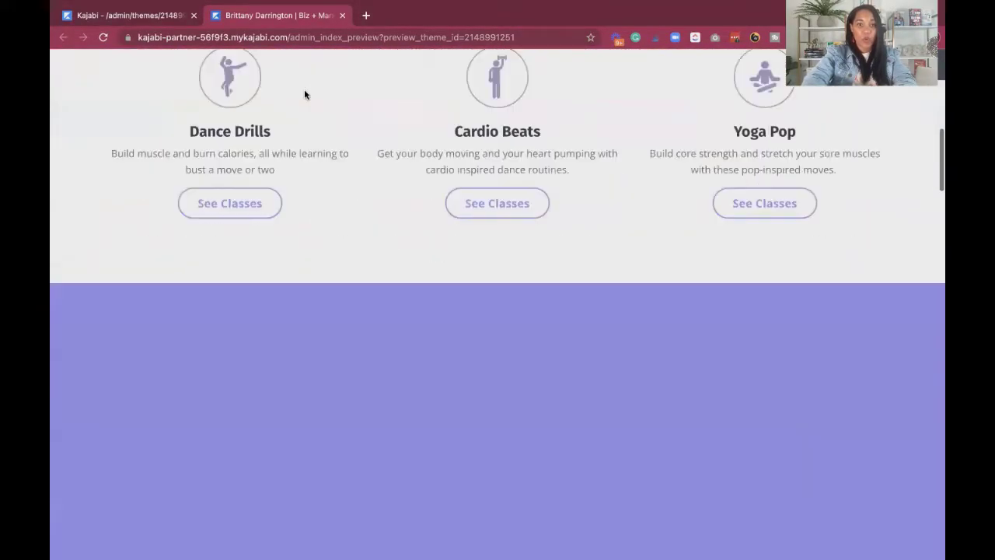
{"action": "scroll", "coordinate": [305, 66], "scroll_direction": "down", "scroll_amount": 10}
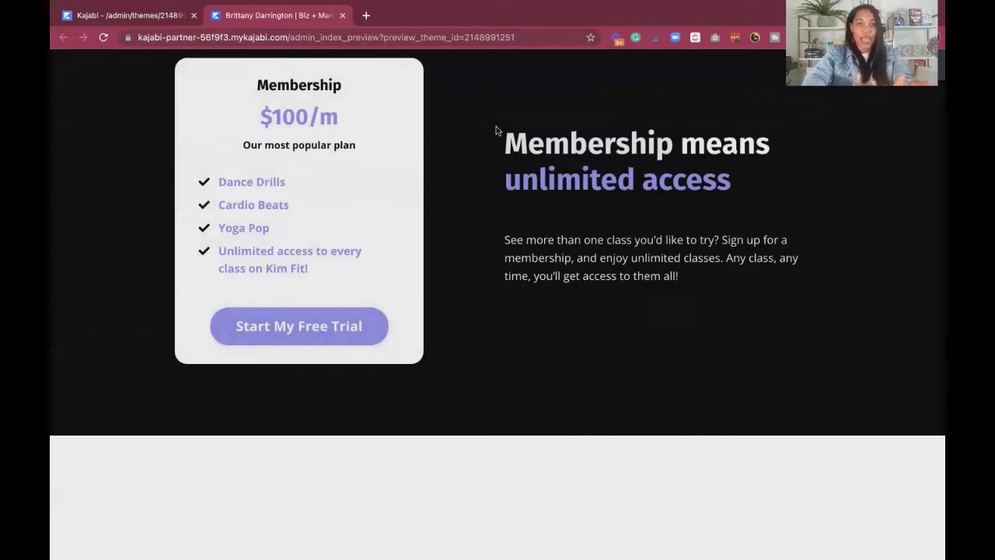
{"action": "scroll", "coordinate": [496, 131], "scroll_direction": "up", "scroll_amount": 15}
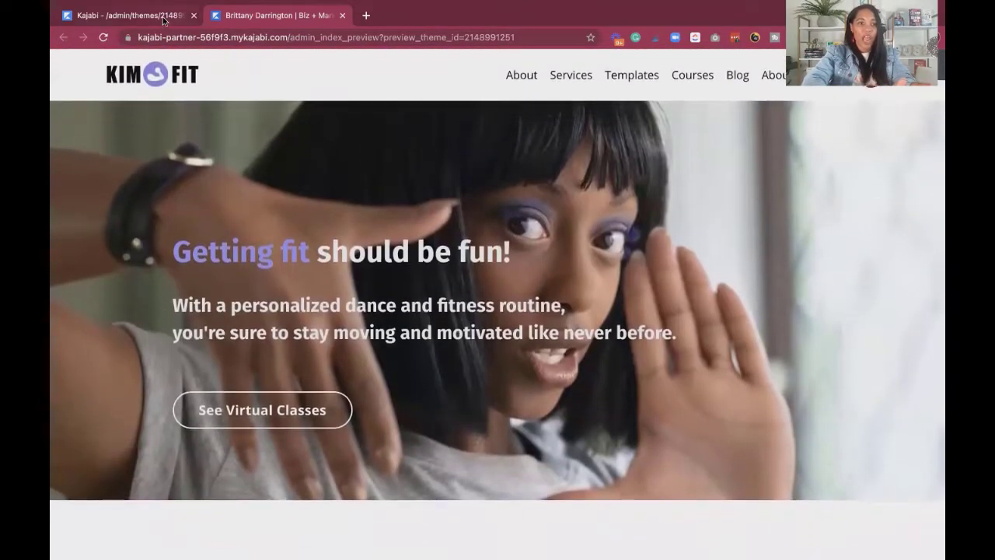
- Return to the theme editor and review the header's color, position, content block and section layout settings
{"action": "left_click", "coordinate": [164, 21]}
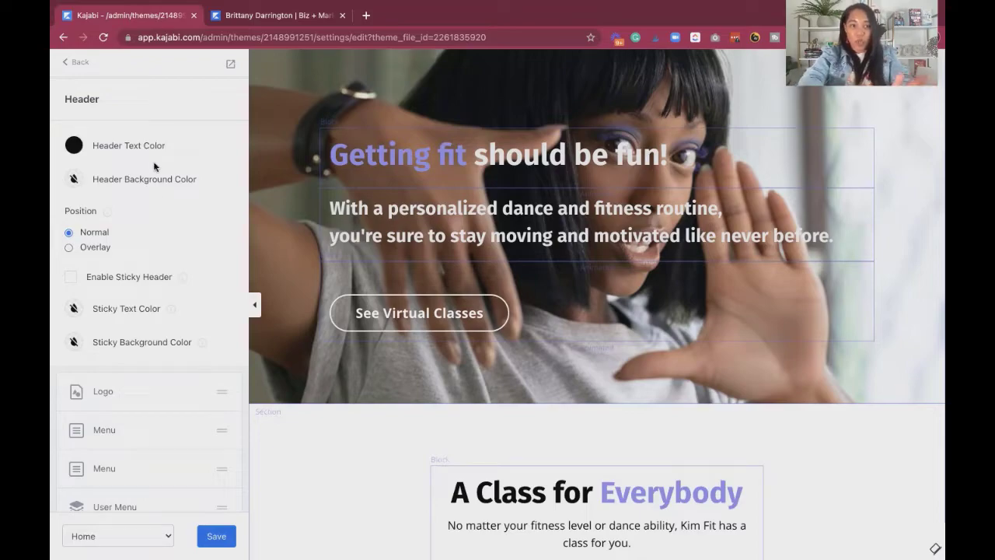
{"action": "scroll", "coordinate": [140, 333], "scroll_direction": "down", "scroll_amount": 3}
{"action": "scroll", "coordinate": [140, 334], "scroll_direction": "up", "scroll_amount": 3}
{"action": "scroll", "coordinate": [140, 336], "scroll_direction": "up", "scroll_amount": 1}
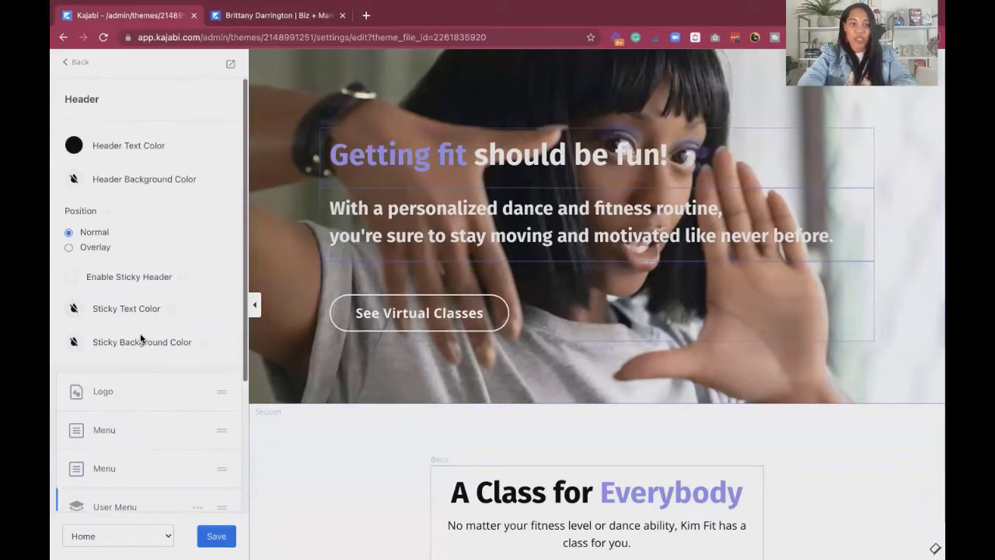
{"action": "scroll", "coordinate": [130, 359], "scroll_direction": "down", "scroll_amount": 2}
{"action": "scroll", "coordinate": [151, 276], "scroll_direction": "down", "scroll_amount": 3}
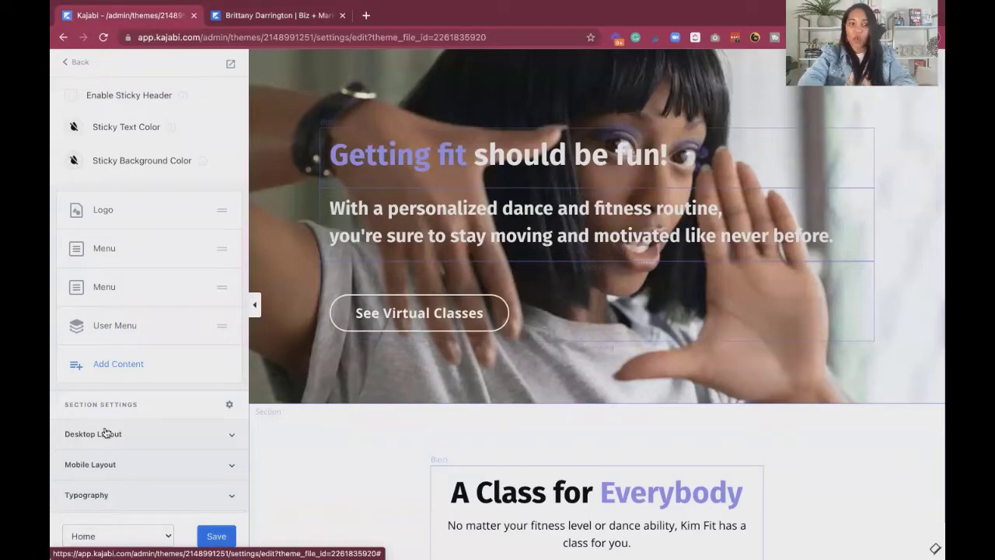
{"action": "scroll", "coordinate": [107, 432], "scroll_direction": "up", "scroll_amount": 5}
- Leave the header settings, look over the theme-wide settings and return to the home page's section list
{"action": "left_click", "coordinate": [71, 68]}
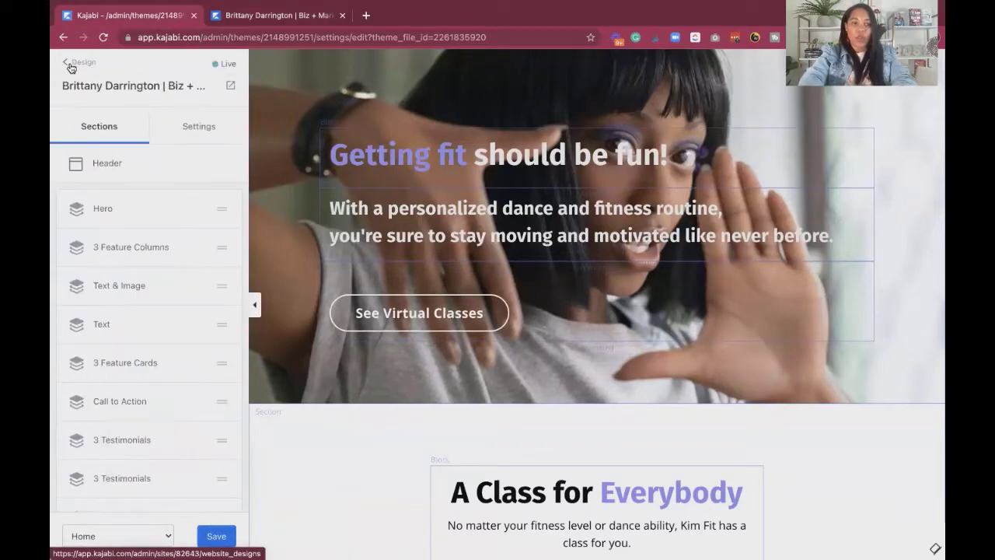
{"action": "left_click", "coordinate": [193, 131]}
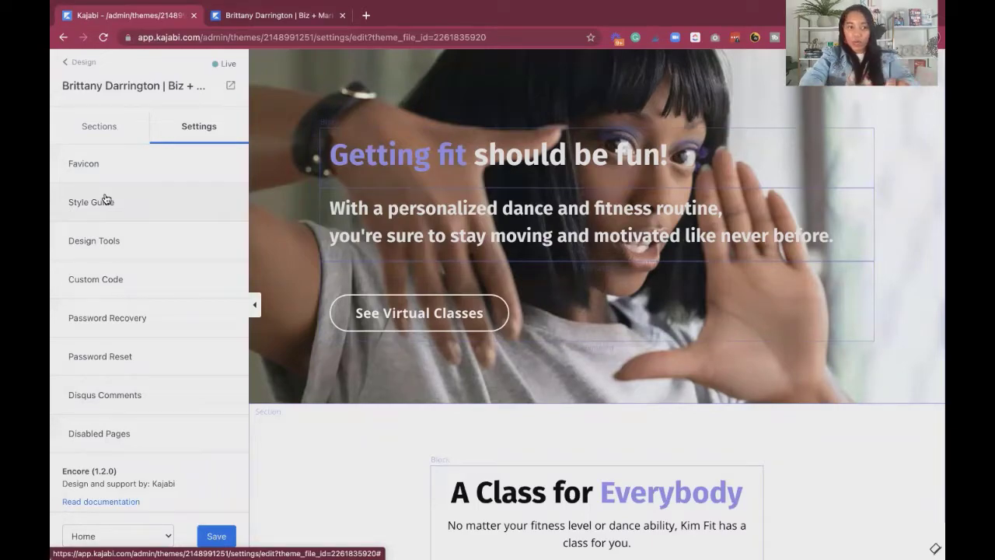
{"action": "left_click", "coordinate": [99, 127]}
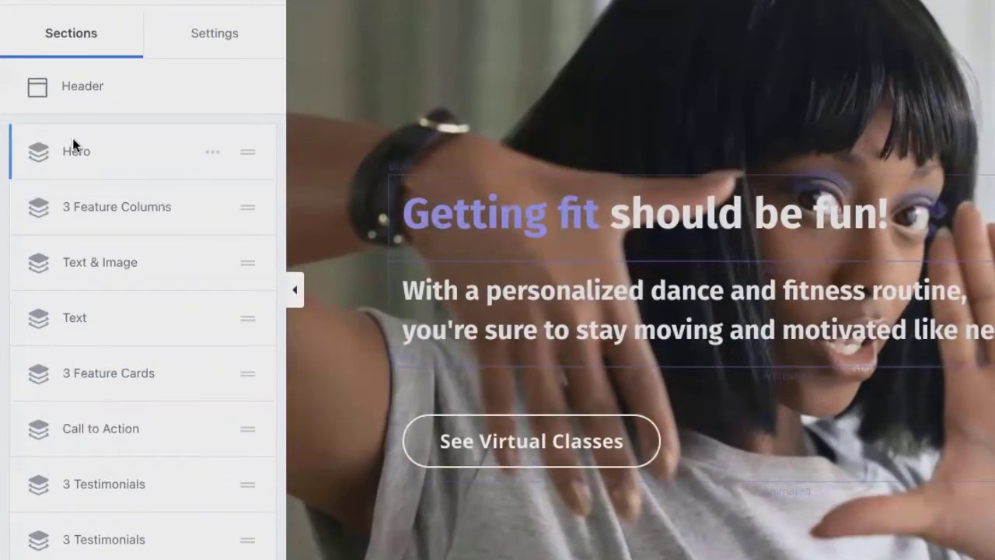
- Open the hero heading's text block and examine its editable text and text color choices
{"action": "left_click", "coordinate": [647, 213]}
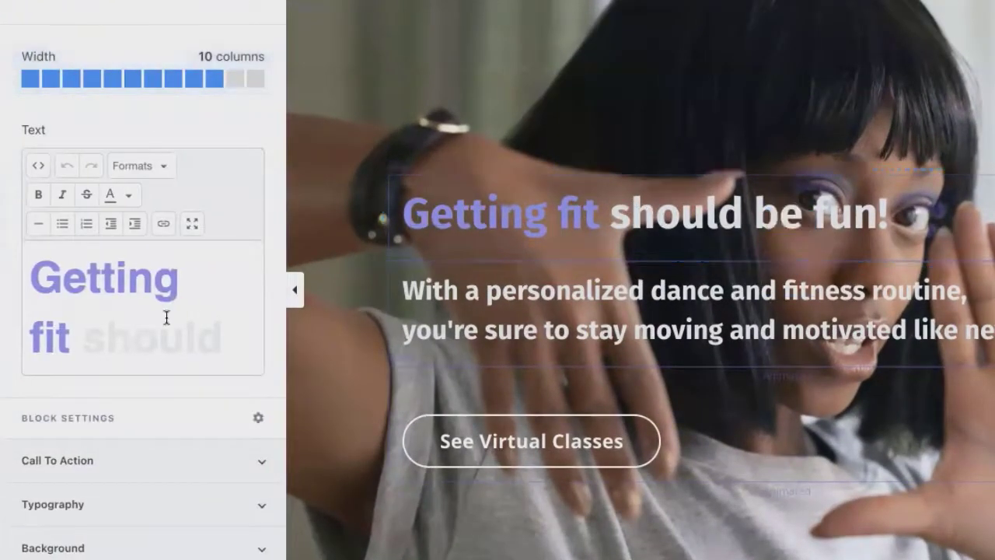
{"action": "scroll", "coordinate": [156, 304], "scroll_direction": "down", "scroll_amount": 1}
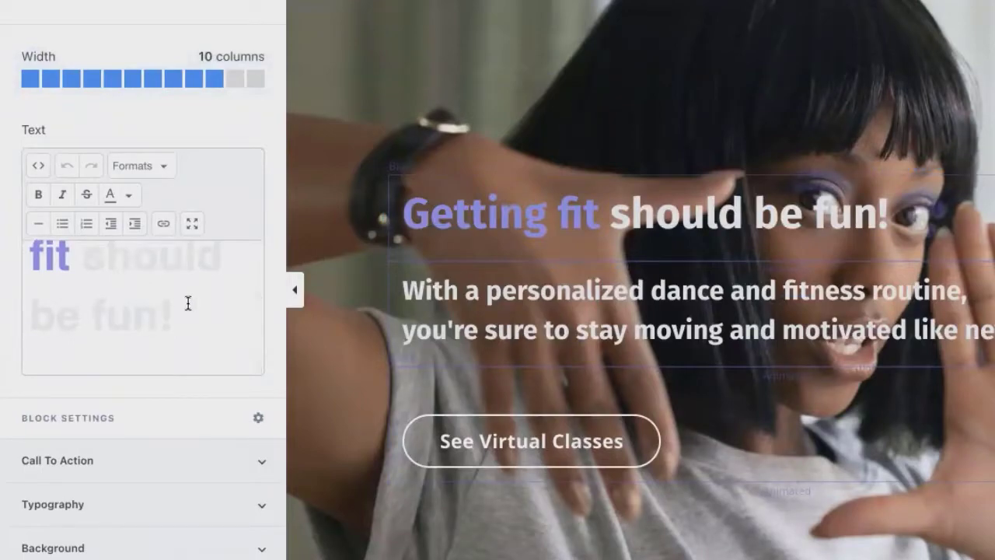
{"action": "scroll", "coordinate": [186, 302], "scroll_direction": "up", "scroll_amount": 1}
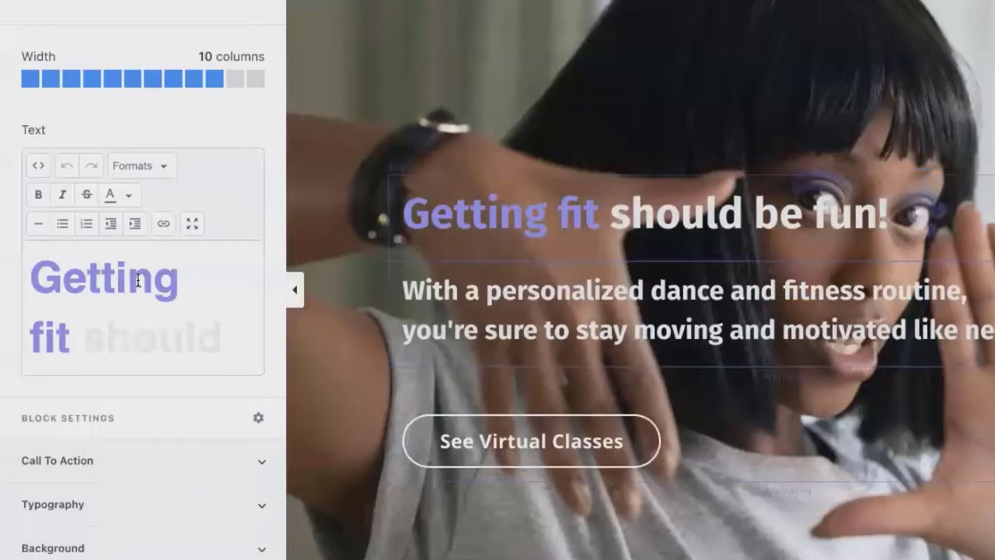
{"action": "scroll", "coordinate": [134, 280], "scroll_direction": "down", "scroll_amount": 1}
{"action": "left_click", "coordinate": [130, 199]}
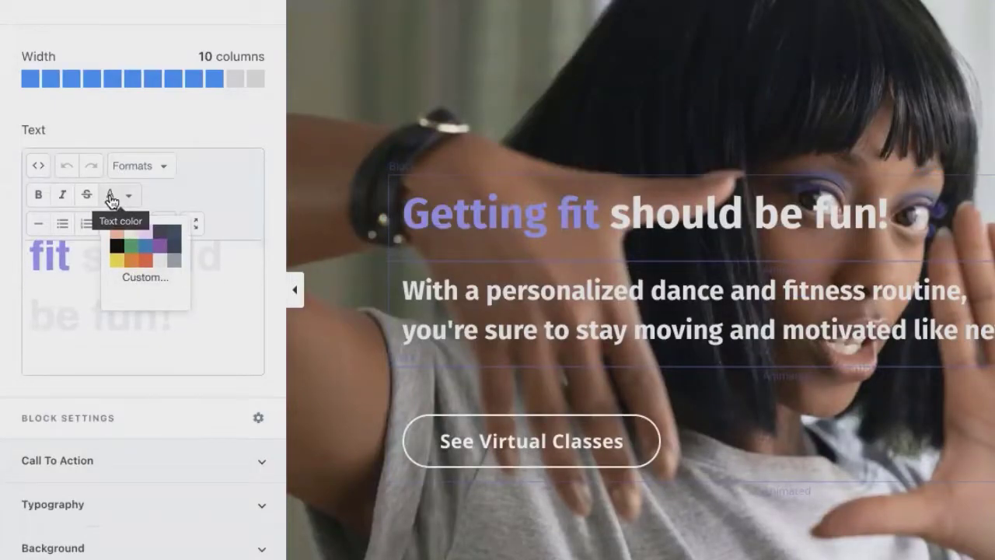
{"action": "left_click", "coordinate": [178, 191]}
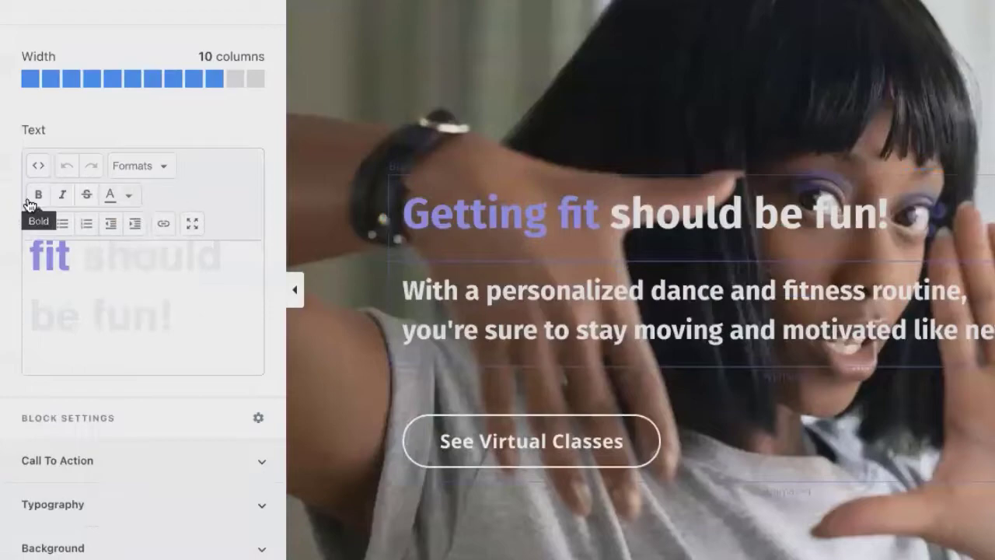
- Examine the alignment, block, inline and heading formats available for the hero heading text
{"action": "left_click", "coordinate": [164, 171]}
{"action": "mouse_move", "coordinate": [159, 305]}
{"action": "mouse_move", "coordinate": [152, 278]}
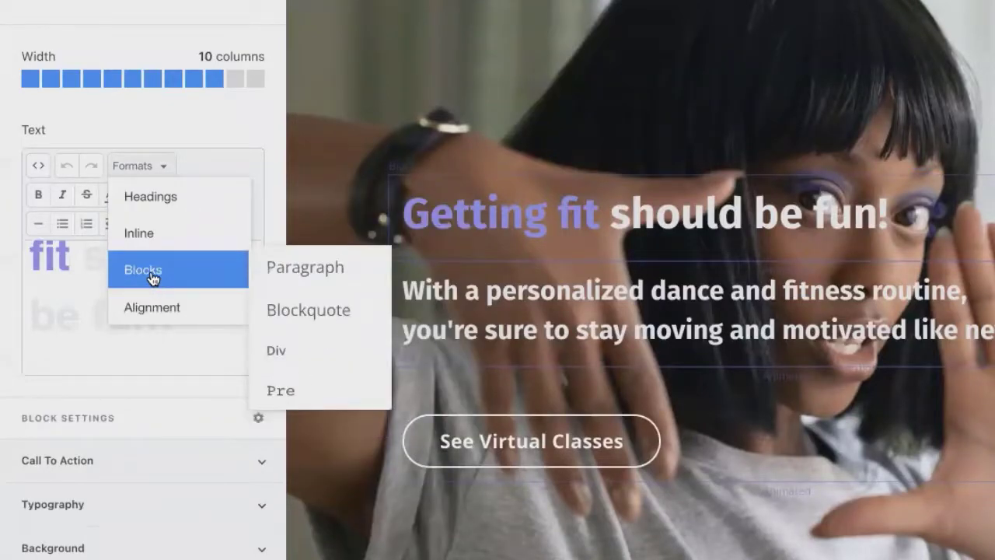
{"action": "mouse_move", "coordinate": [143, 232]}
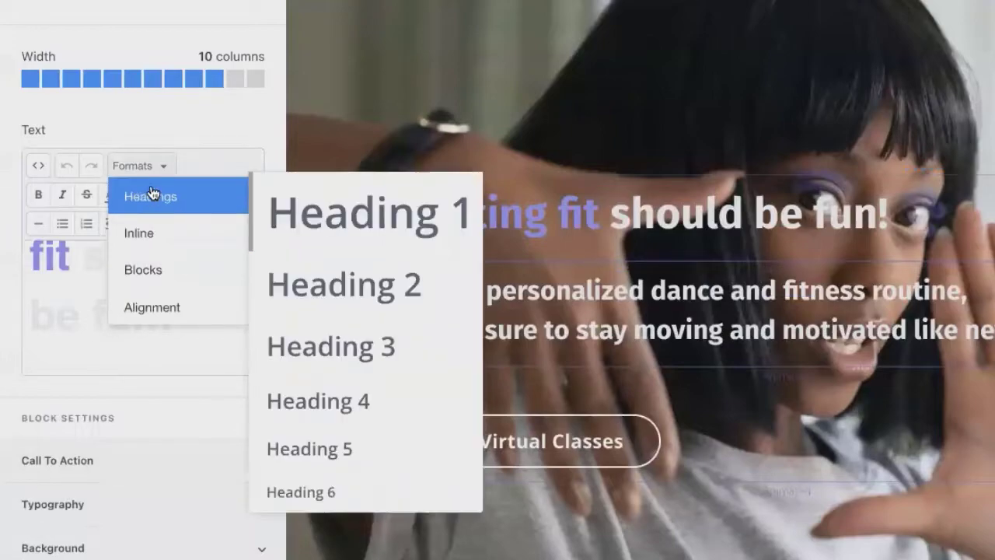
{"action": "left_click", "coordinate": [216, 114]}
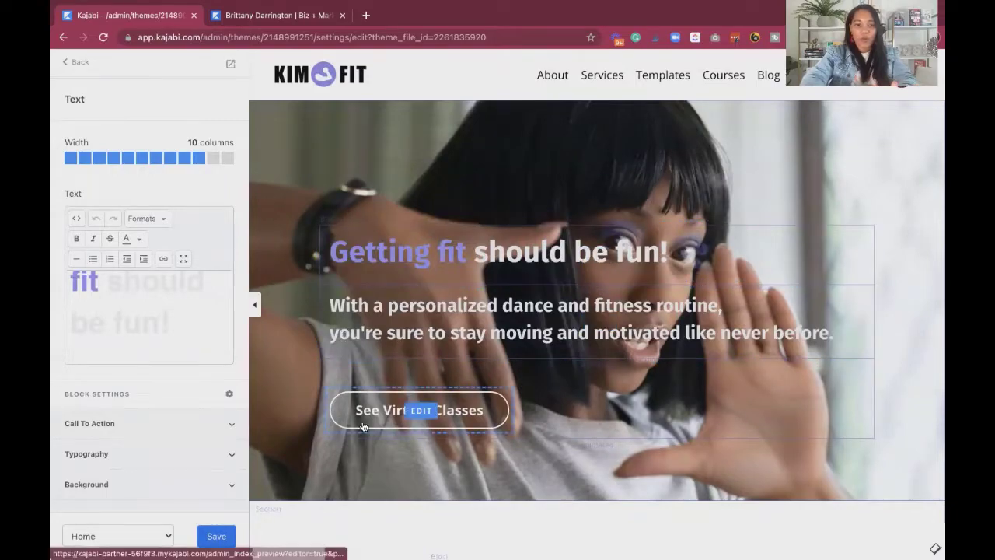
- Open the "See Virtual Classes" button's settings and examine the available button actions
{"action": "left_click", "coordinate": [420, 409]}
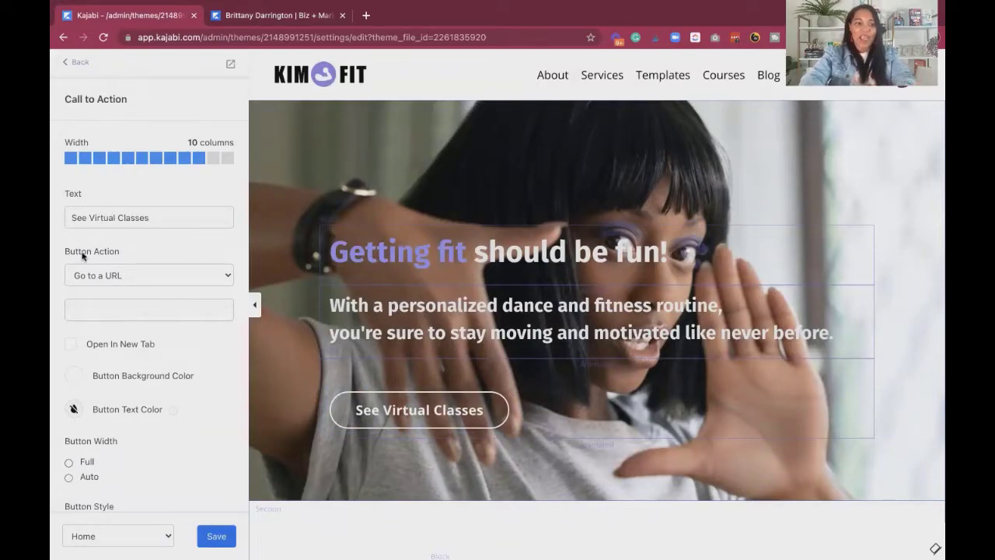
{"action": "left_click", "coordinate": [132, 278]}
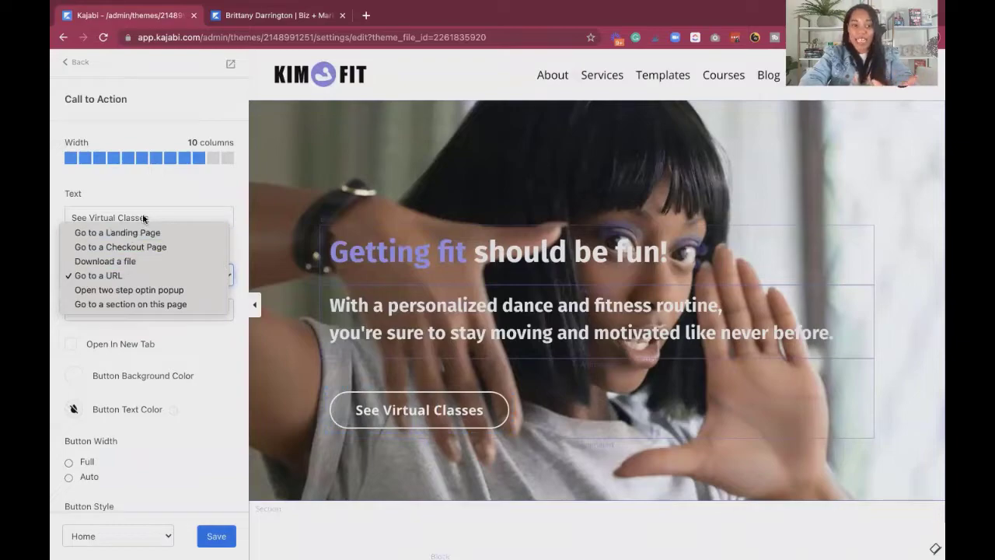
{"action": "left_click", "coordinate": [164, 181]}
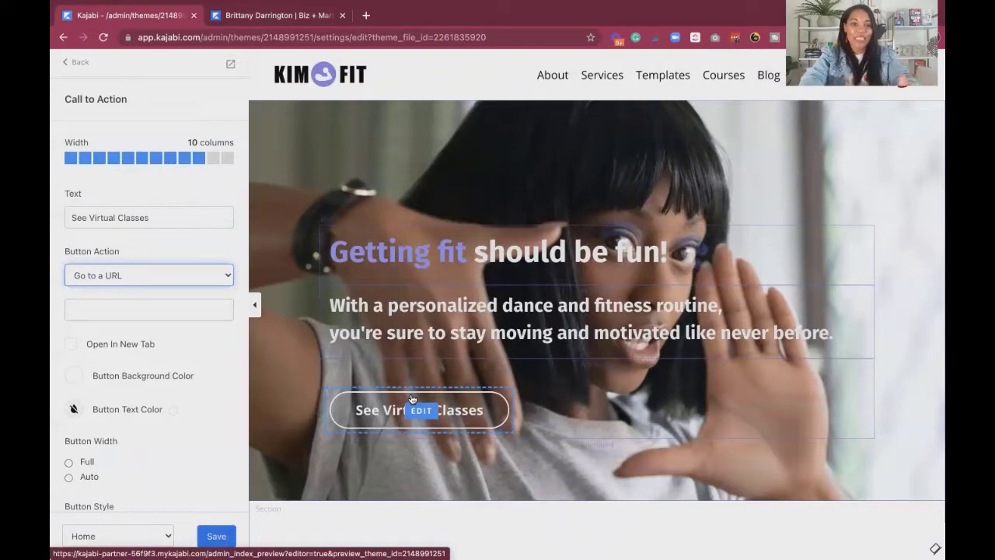
{"action": "scroll", "coordinate": [412, 398], "scroll_direction": "down", "scroll_amount": 1}
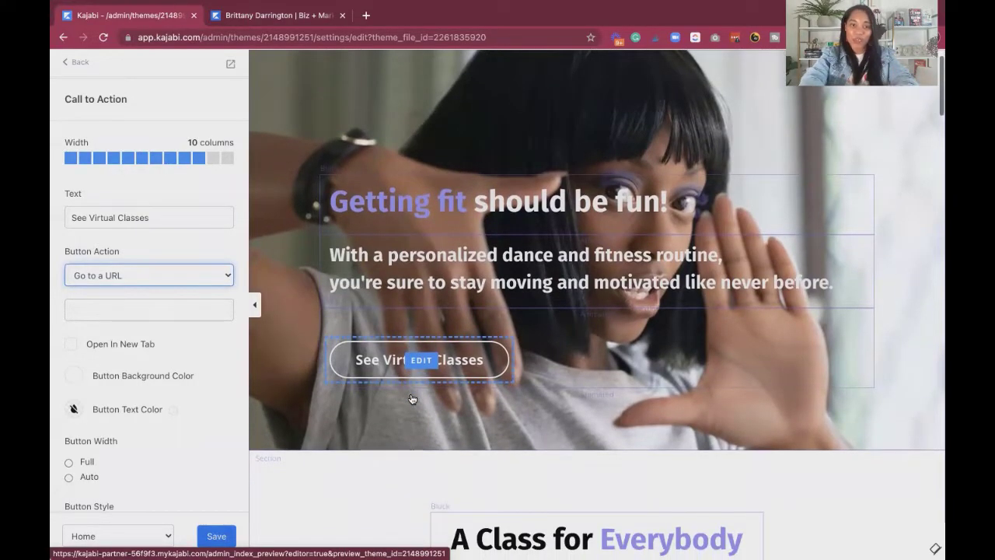
{"action": "scroll", "coordinate": [404, 332], "scroll_direction": "down", "scroll_amount": 1}
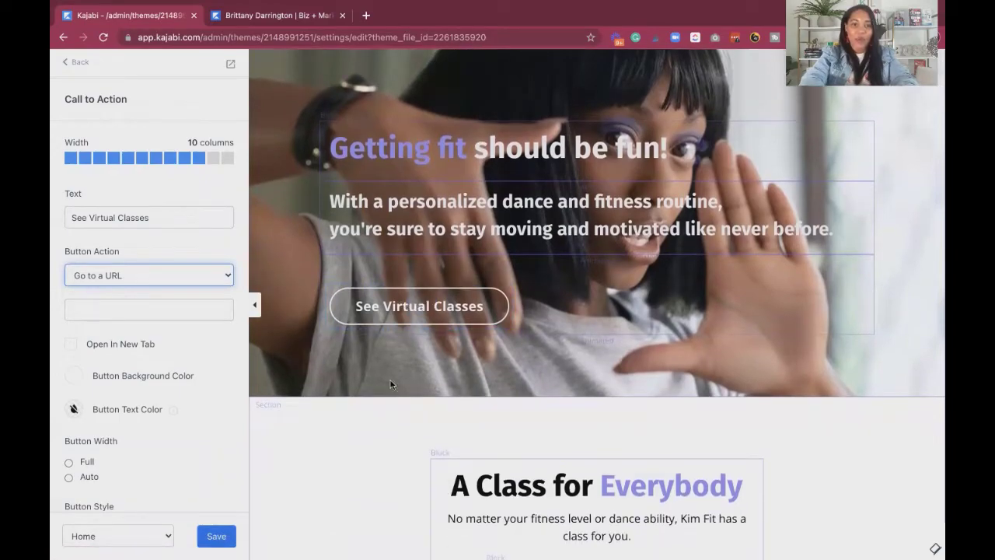
{"action": "scroll", "coordinate": [388, 424], "scroll_direction": "up", "scroll_amount": 2}
- Open the Hero section's settings and look over its content blocks and background options
{"action": "left_click", "coordinate": [280, 159]}
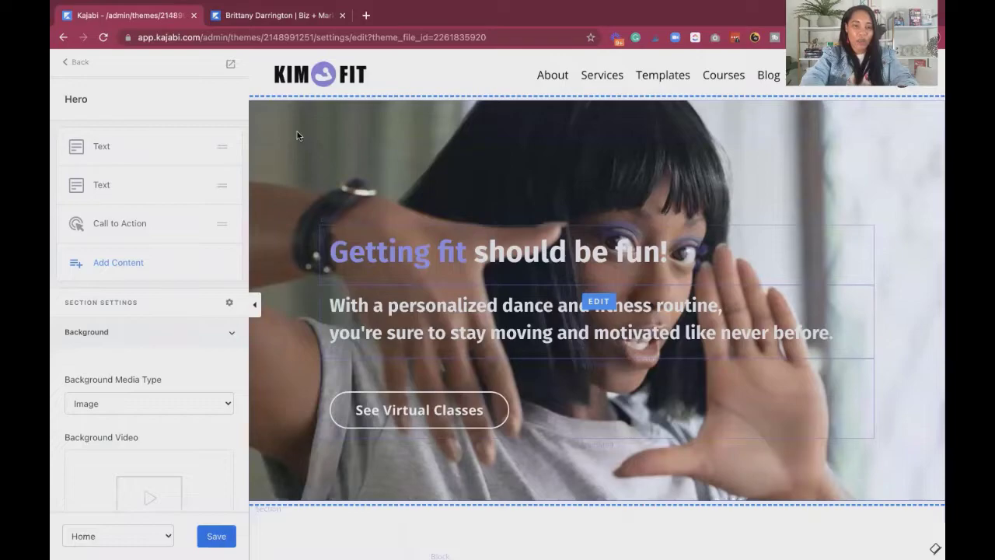
{"action": "scroll", "coordinate": [148, 233], "scroll_direction": "down", "scroll_amount": 5}
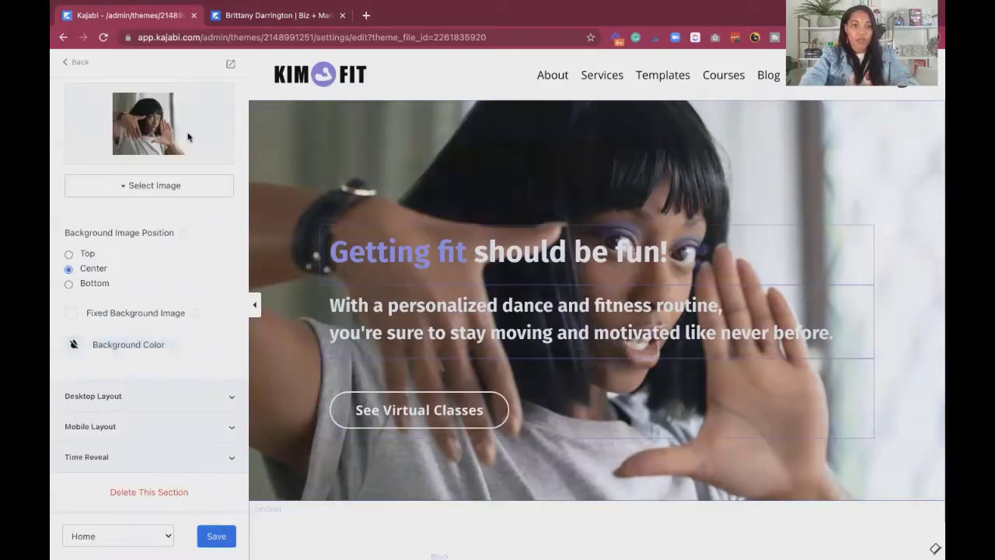
{"action": "scroll", "coordinate": [142, 138], "scroll_direction": "up", "scroll_amount": 5}
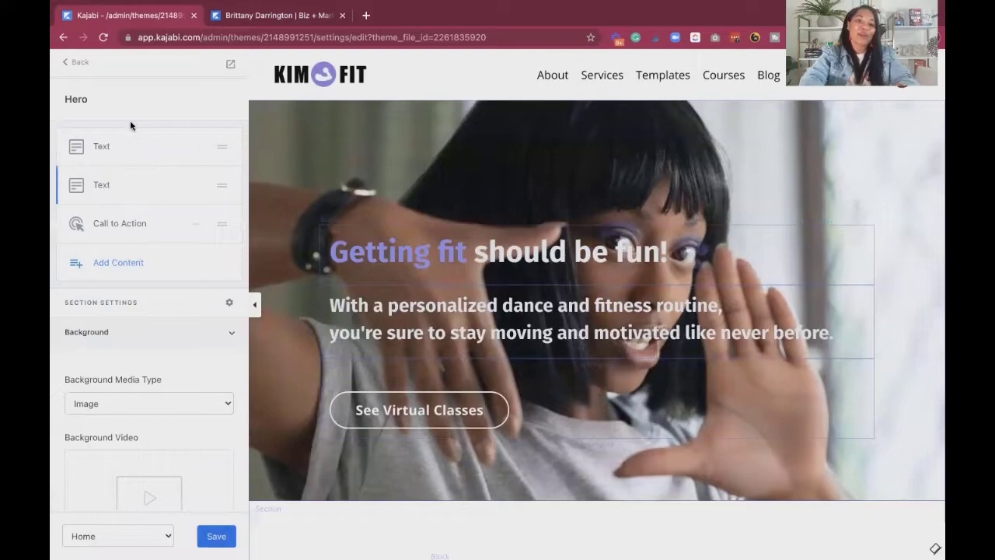
{"action": "scroll", "coordinate": [156, 233], "scroll_direction": "down", "scroll_amount": 6}
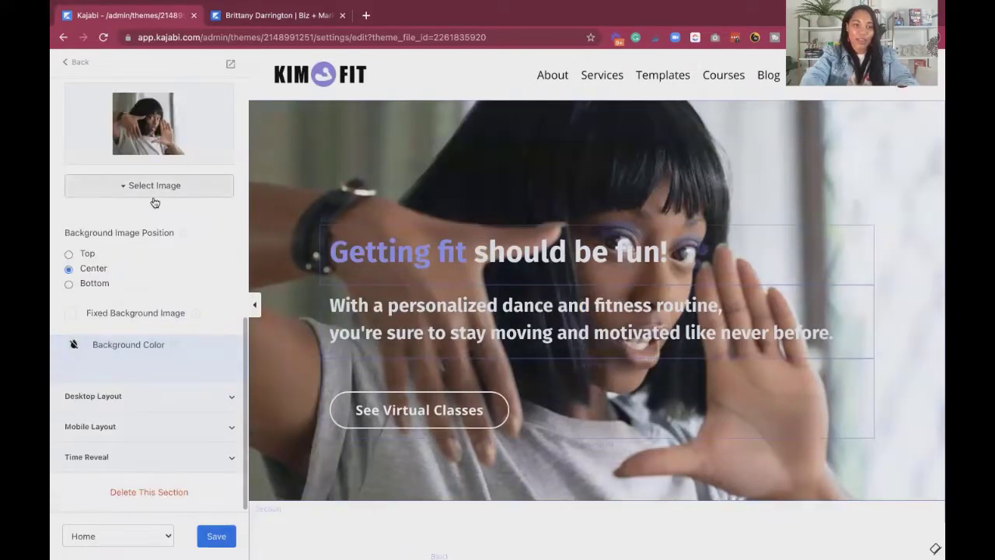
{"action": "scroll", "coordinate": [151, 200], "scroll_direction": "up", "scroll_amount": 6}
{"action": "scroll", "coordinate": [147, 211], "scroll_direction": "down", "scroll_amount": 8}
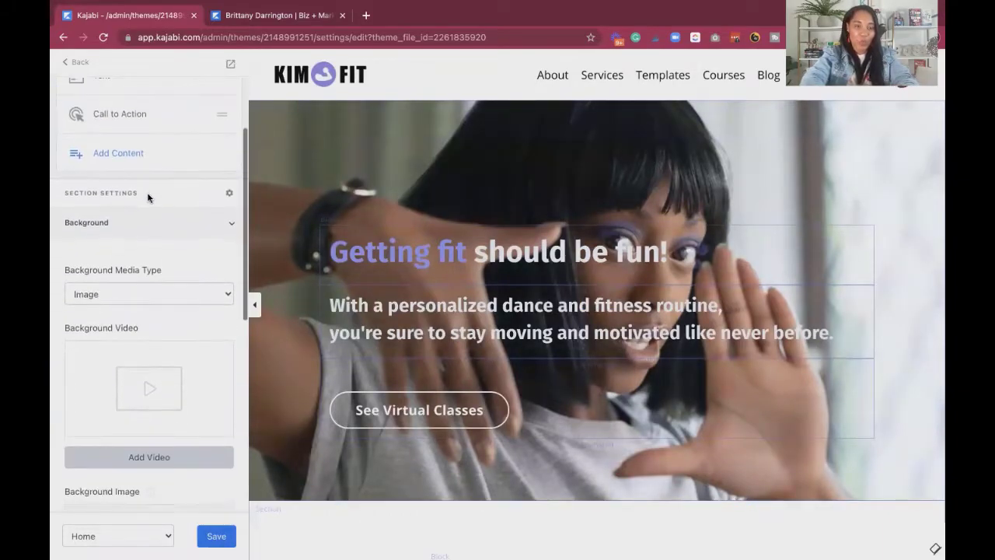
{"action": "scroll", "coordinate": [148, 178], "scroll_direction": "down", "scroll_amount": 1}
{"action": "scroll", "coordinate": [139, 140], "scroll_direction": "up", "scroll_amount": 3}
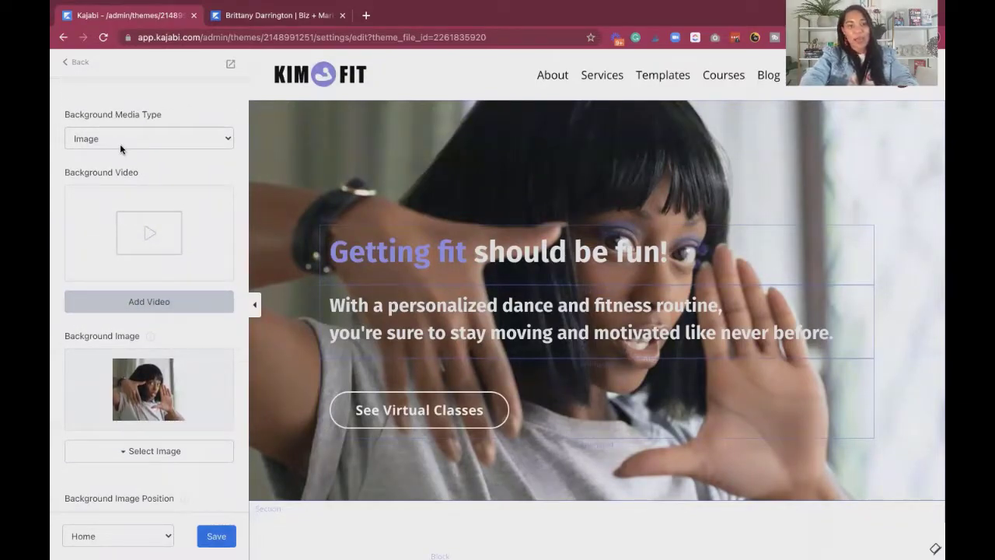
- Try Video as the Hero section's background media type and return it to Image
{"action": "left_click", "coordinate": [120, 144]}
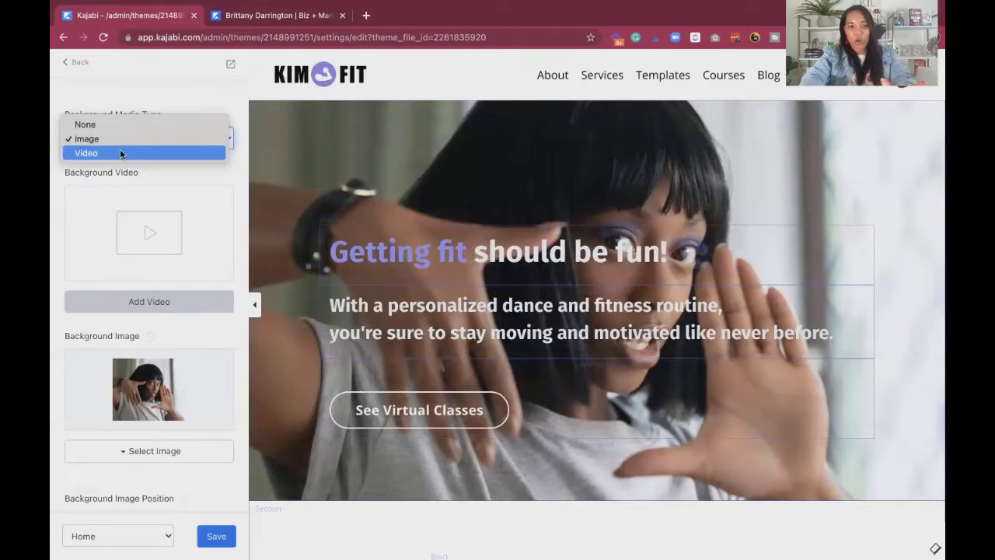
{"action": "left_click", "coordinate": [120, 152]}
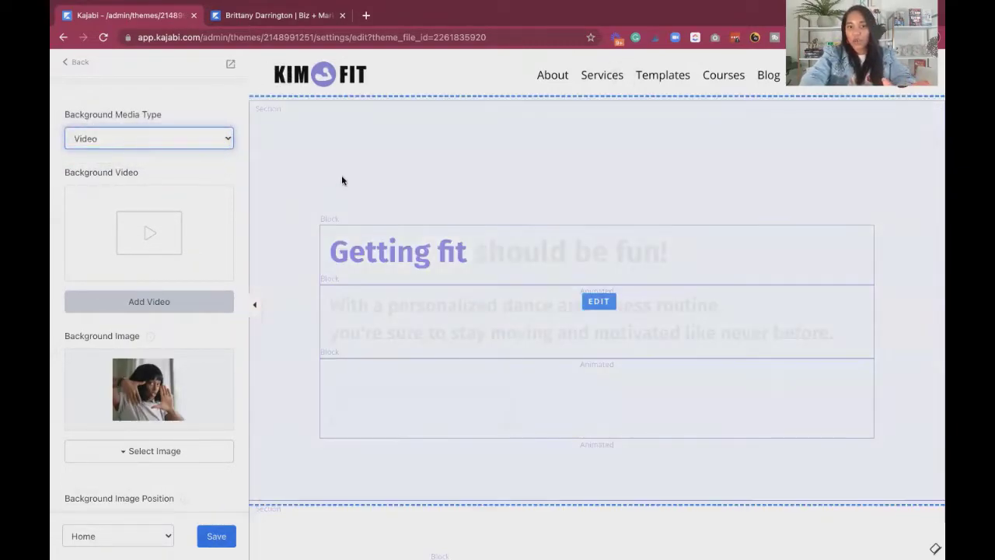
{"action": "left_click", "coordinate": [157, 140]}
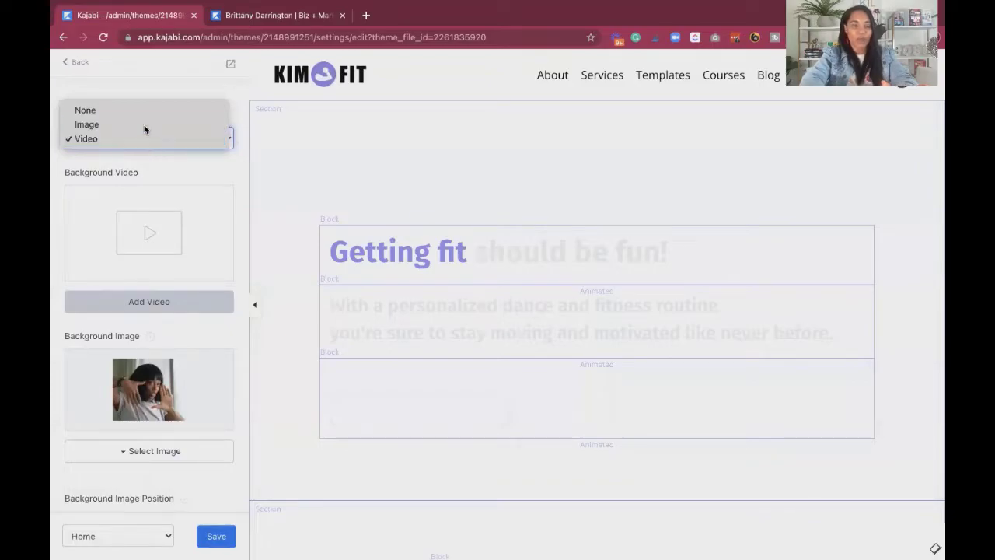
{"action": "left_click", "coordinate": [144, 127]}
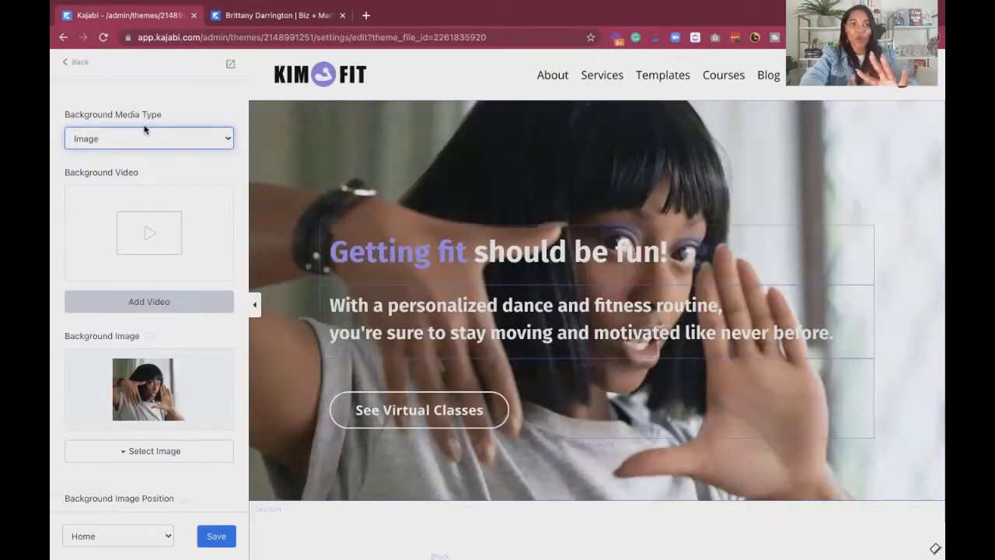
- Examine the available sources for the Hero section's background image and leave the current image in place
{"action": "scroll", "coordinate": [155, 314], "scroll_direction": "down", "scroll_amount": 2}
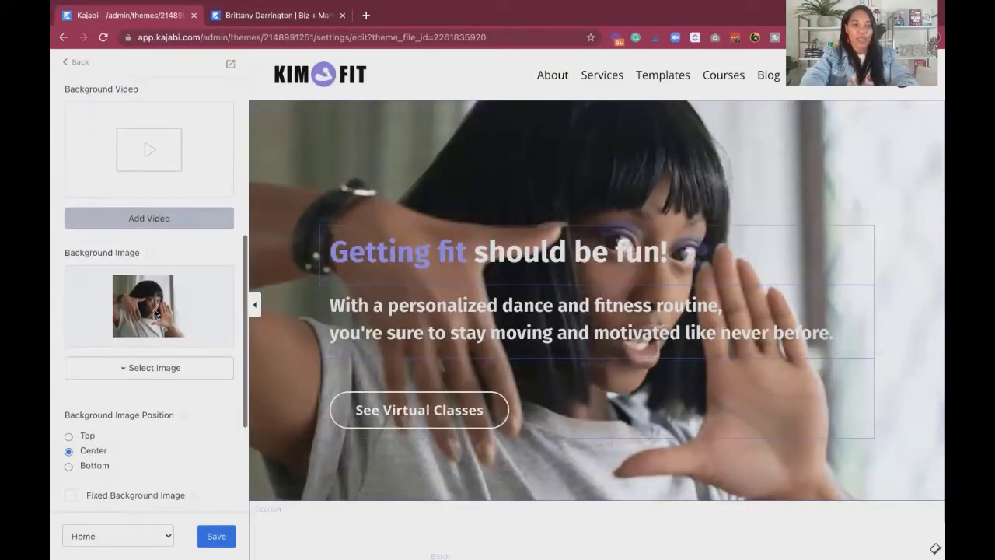
{"action": "left_click", "coordinate": [154, 371]}
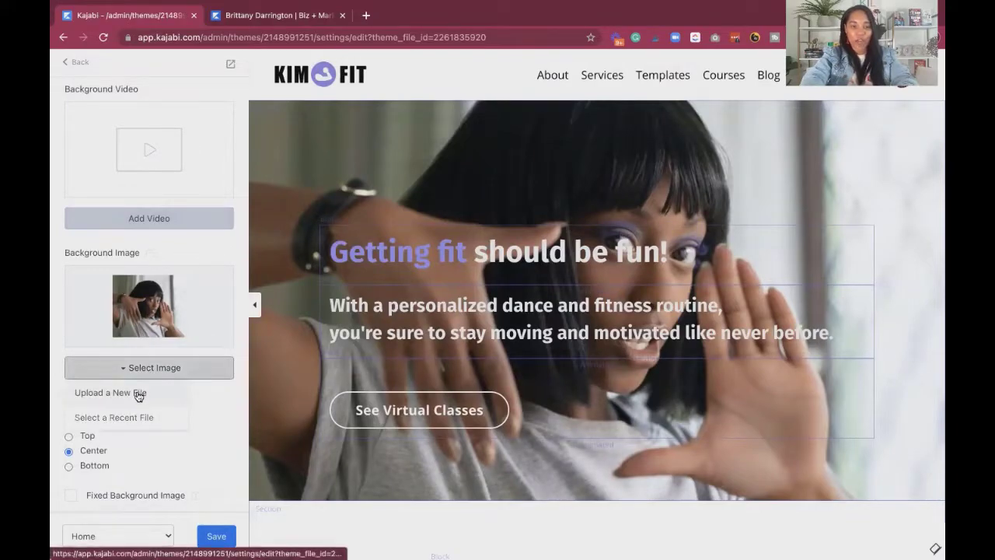
{"action": "left_click", "coordinate": [205, 418]}
- Set the Hero section's background media type to None and its background color to light purple
{"action": "scroll", "coordinate": [152, 303], "scroll_direction": "up", "scroll_amount": 7}
{"action": "left_click", "coordinate": [132, 347]}
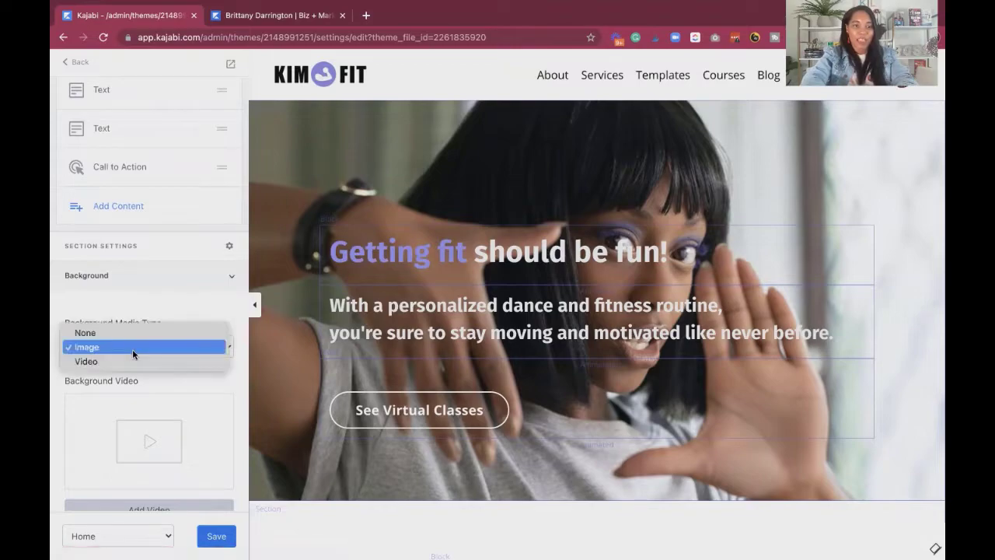
{"action": "left_click", "coordinate": [129, 335]}
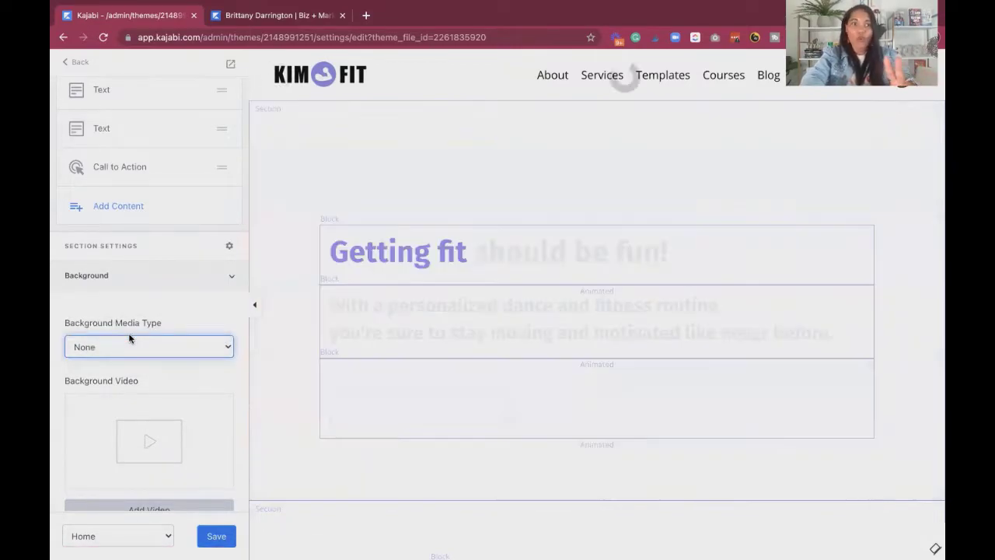
{"action": "scroll", "coordinate": [129, 336], "scroll_direction": "down", "scroll_amount": 5}
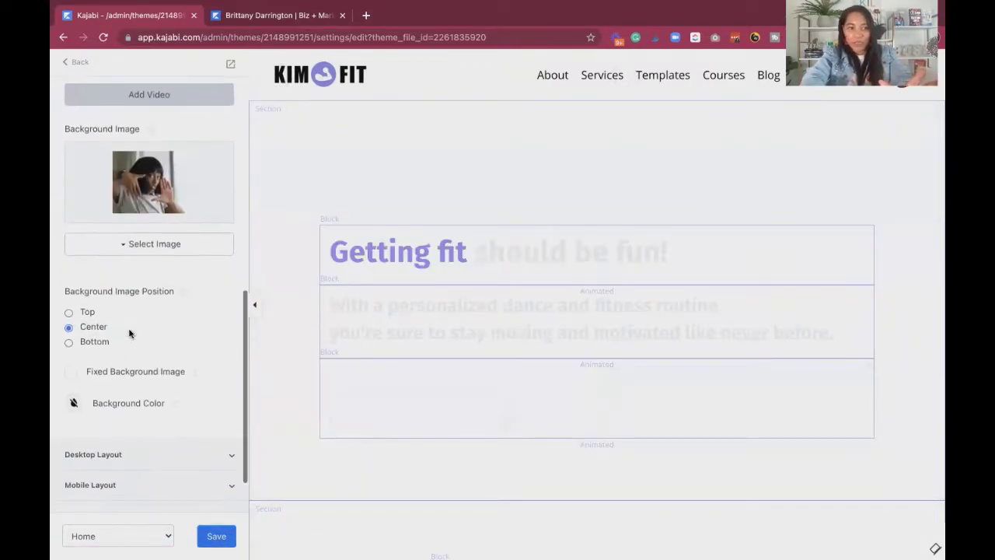
{"action": "left_click", "coordinate": [75, 403]}
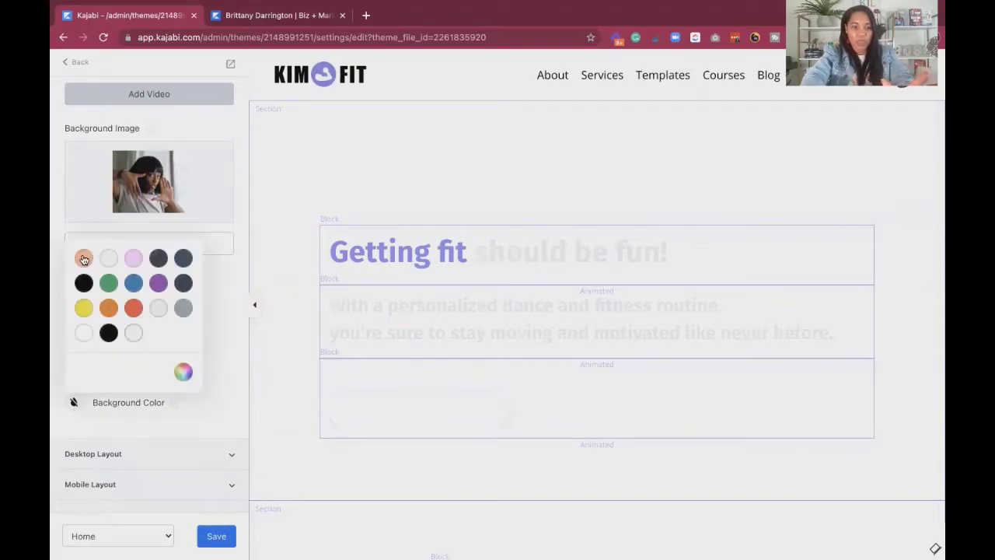
{"action": "left_click", "coordinate": [133, 258]}
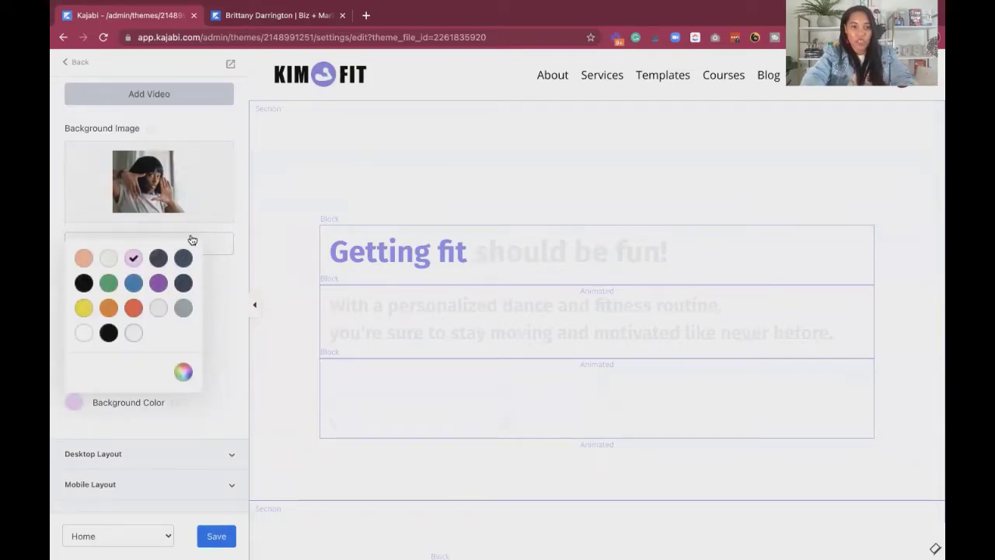
{"action": "left_click", "coordinate": [221, 287]}
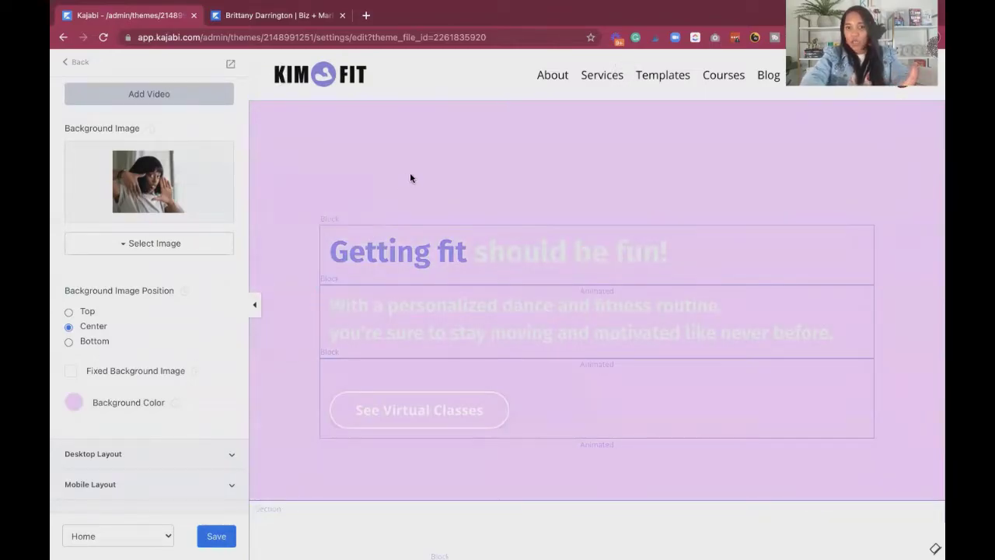
- Set the Hero section's background media type back to Image
{"action": "scroll", "coordinate": [124, 284], "scroll_direction": "up", "scroll_amount": 5}
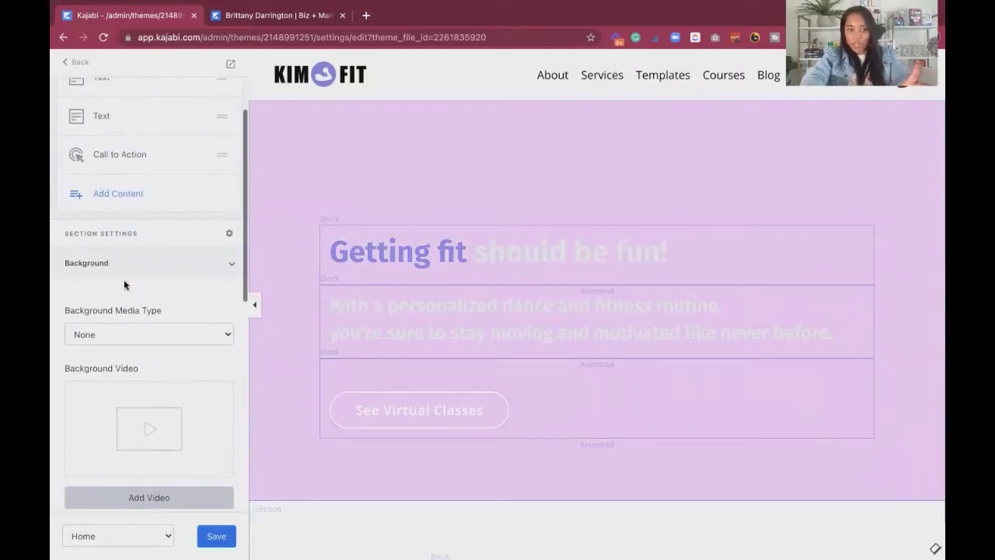
{"action": "left_click", "coordinate": [99, 334]}
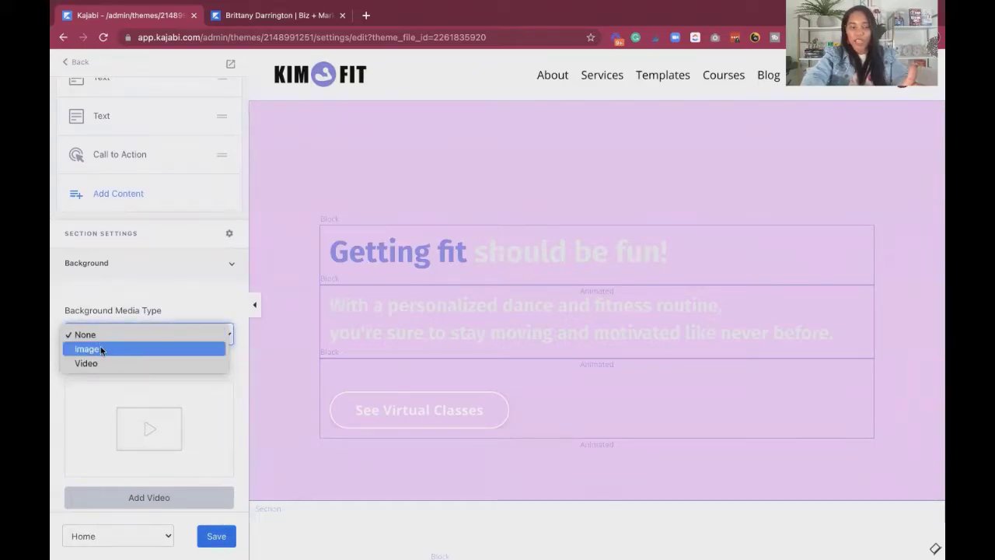
{"action": "left_click", "coordinate": [101, 349]}
{"action": "scroll", "coordinate": [176, 308], "scroll_direction": "down", "scroll_amount": 3}
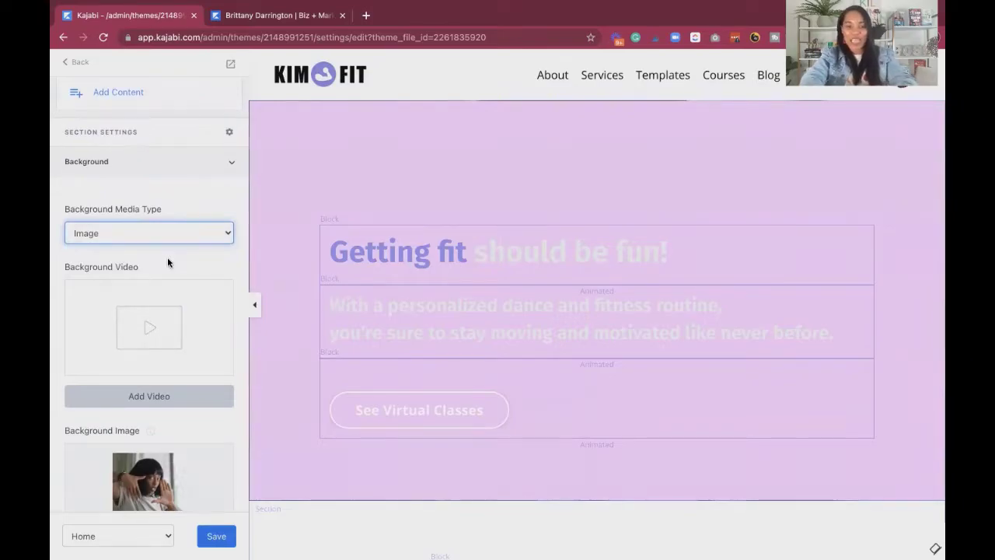
- Change the Hero section's background color to the last, near-white swatch in the palette
{"action": "scroll", "coordinate": [168, 262], "scroll_direction": "down", "scroll_amount": 5}
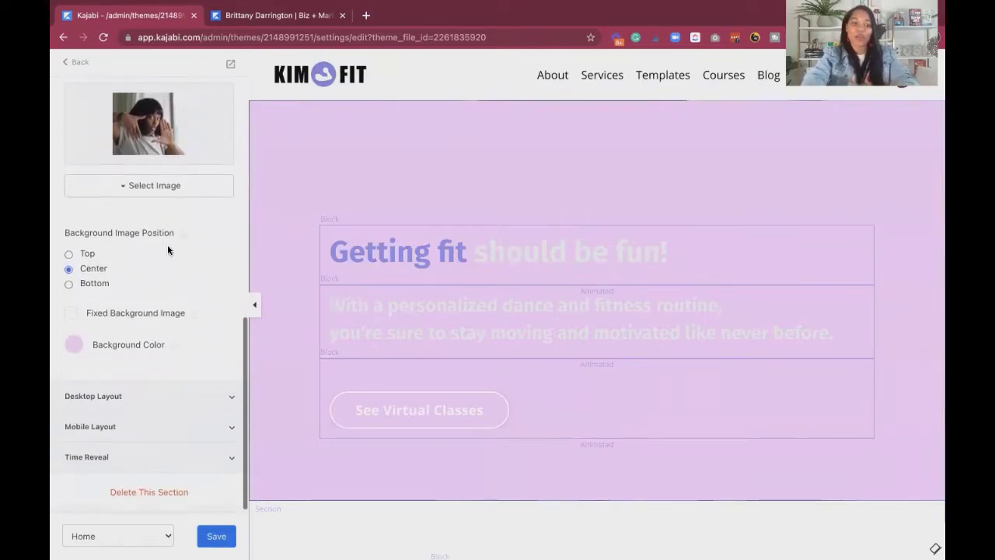
{"action": "scroll", "coordinate": [213, 263], "scroll_direction": "up", "scroll_amount": 3}
{"action": "scroll", "coordinate": [194, 267], "scroll_direction": "down", "scroll_amount": 3}
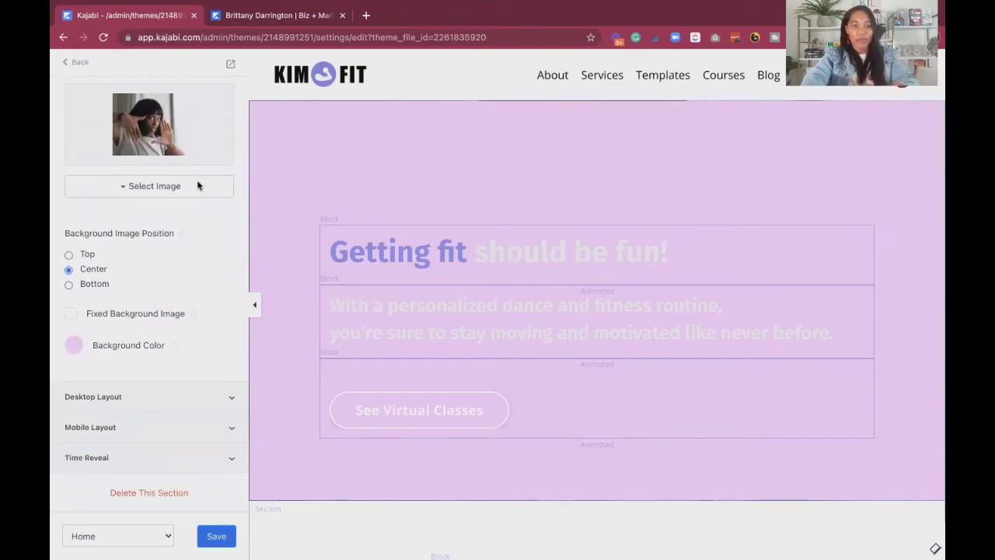
{"action": "scroll", "coordinate": [148, 238], "scroll_direction": "up", "scroll_amount": 2}
{"action": "scroll", "coordinate": [200, 187], "scroll_direction": "down", "scroll_amount": 2}
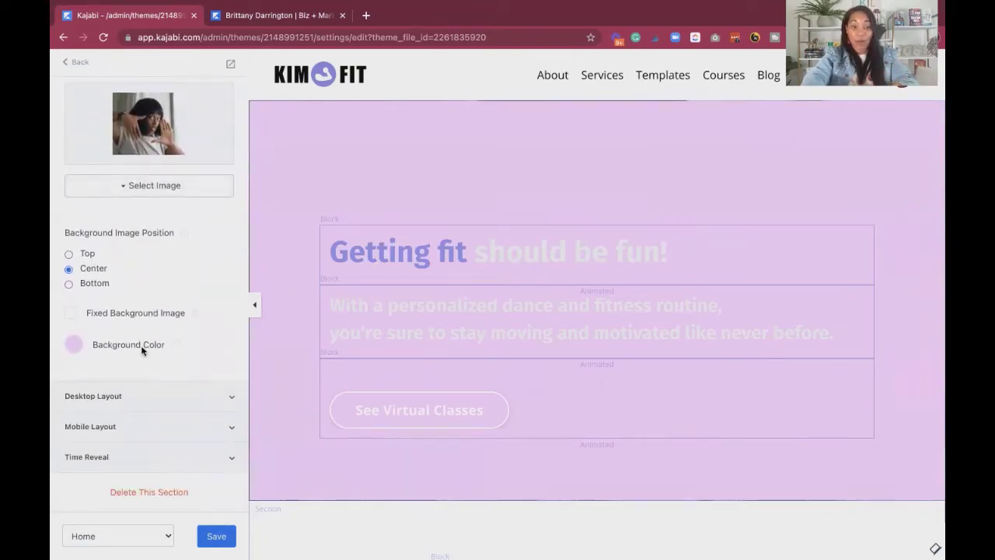
{"action": "left_click", "coordinate": [74, 347]}
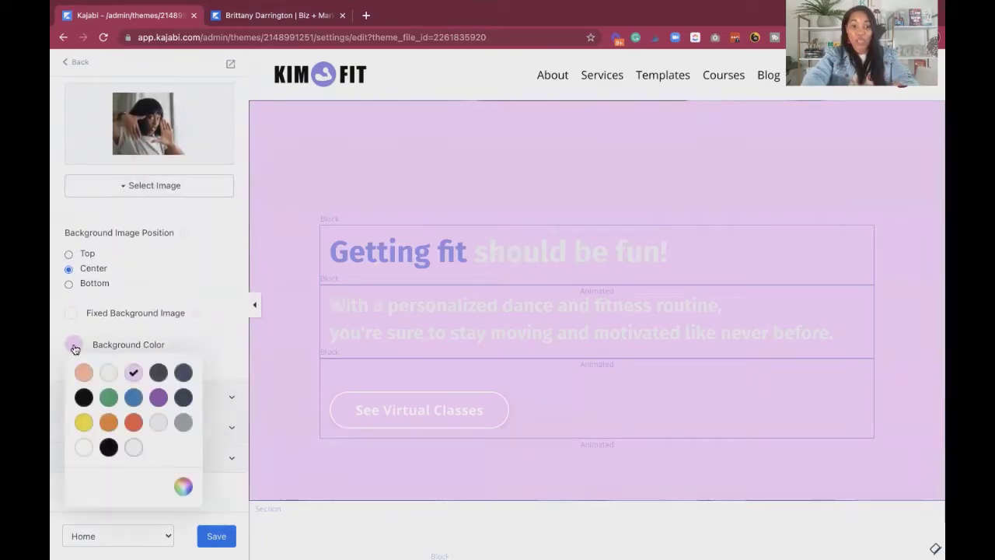
{"action": "left_click", "coordinate": [133, 449]}
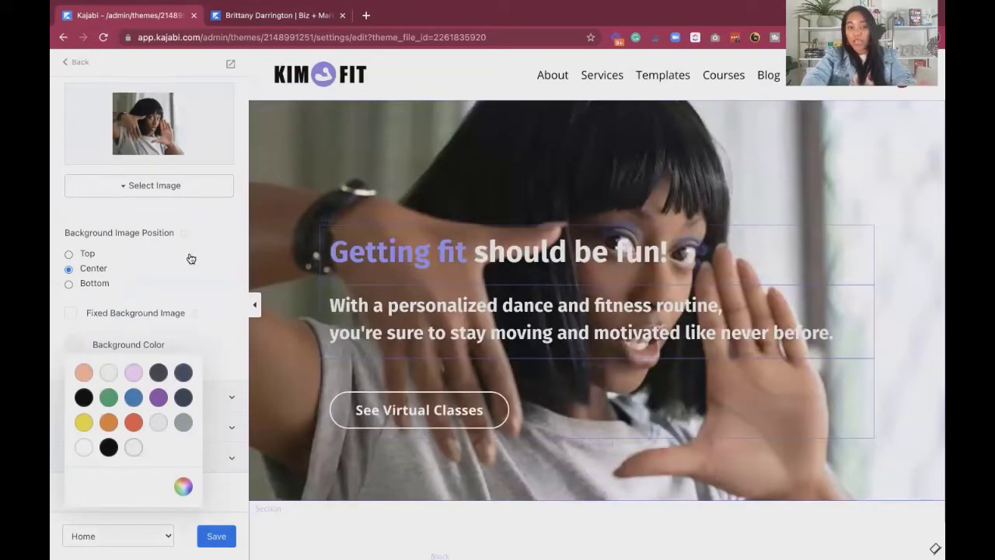
{"action": "left_click", "coordinate": [192, 252]}
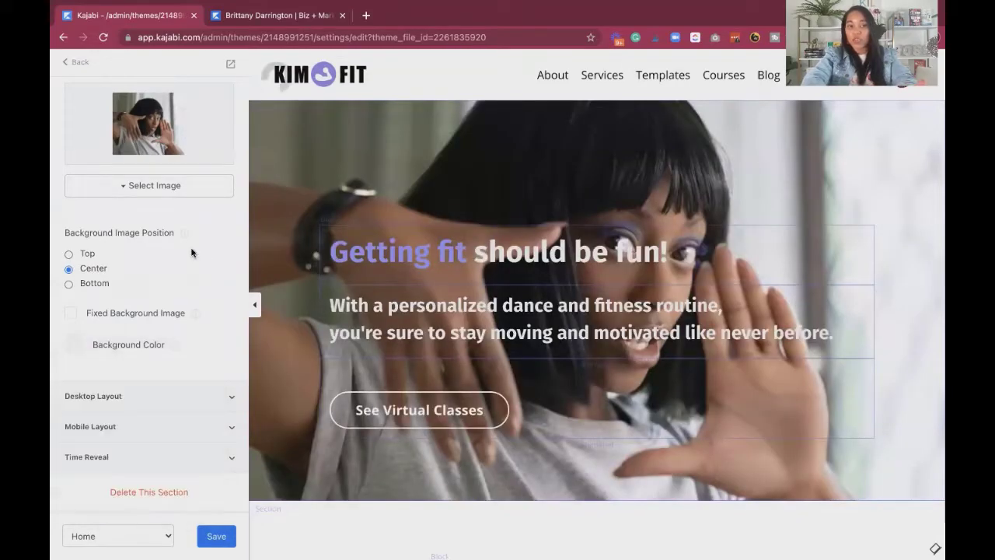
- Open the settings of the "A Class for Everybody" section and look over its heading and three feature columns
{"action": "scroll", "coordinate": [426, 297], "scroll_direction": "down", "scroll_amount": 3}
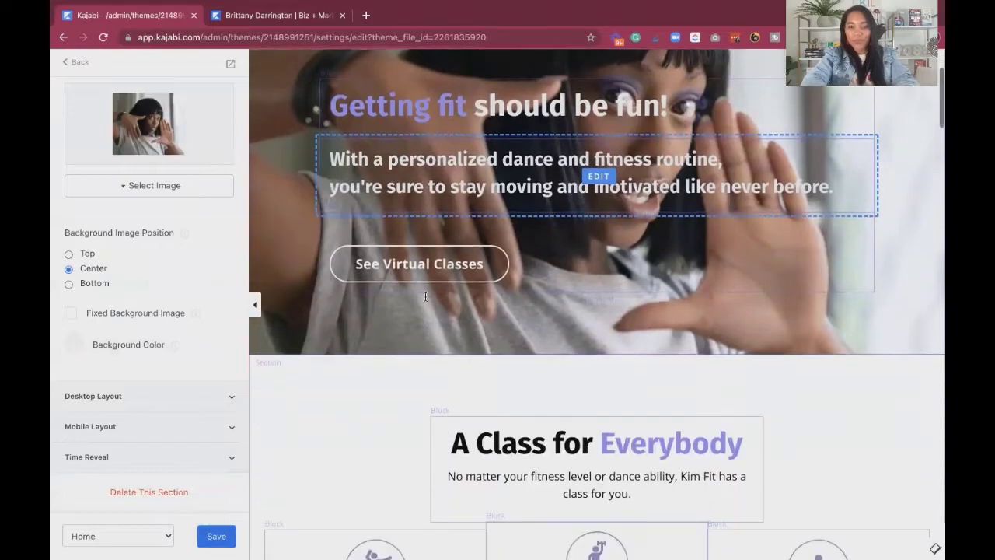
{"action": "scroll", "coordinate": [425, 297], "scroll_direction": "down", "scroll_amount": 3}
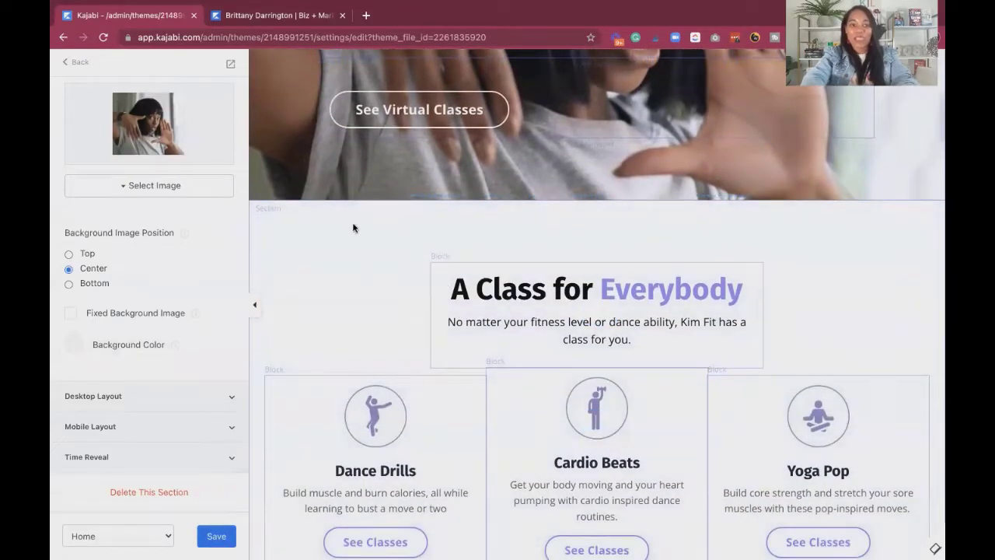
{"action": "left_click", "coordinate": [325, 219]}
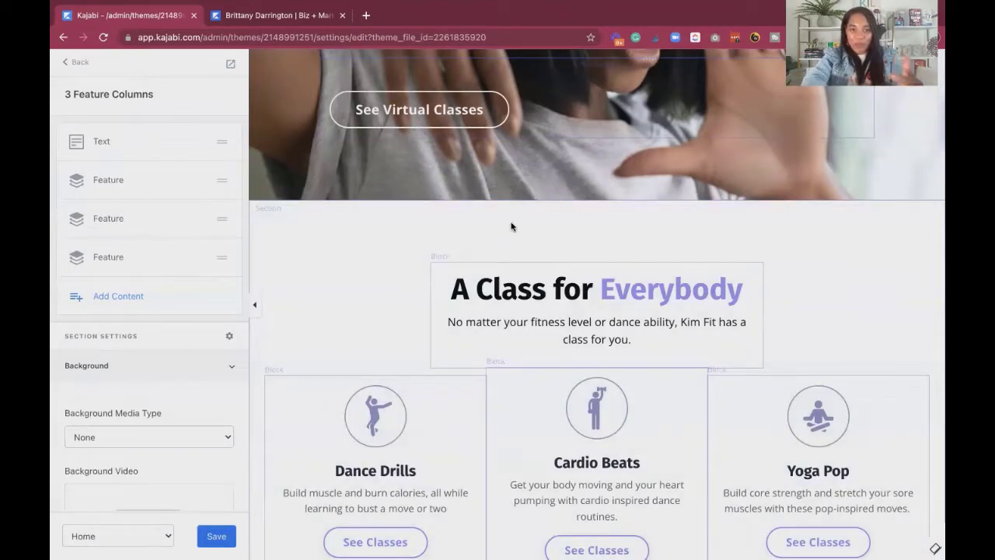
{"action": "scroll", "coordinate": [515, 257], "scroll_direction": "down", "scroll_amount": 2}
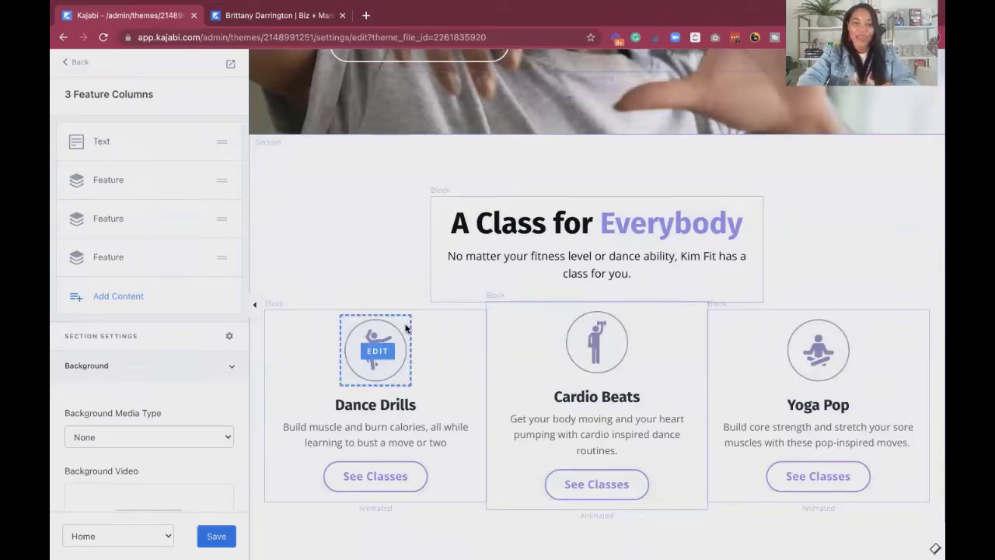
- Open the Dance Drills feature's settings and examine the available sources for its image
{"action": "left_click", "coordinate": [370, 356]}
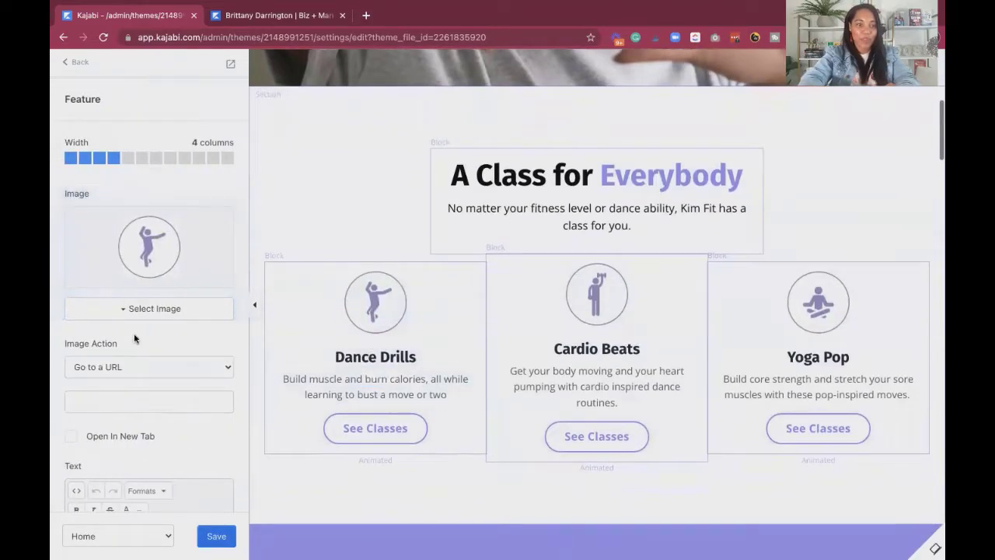
{"action": "left_click", "coordinate": [130, 310]}
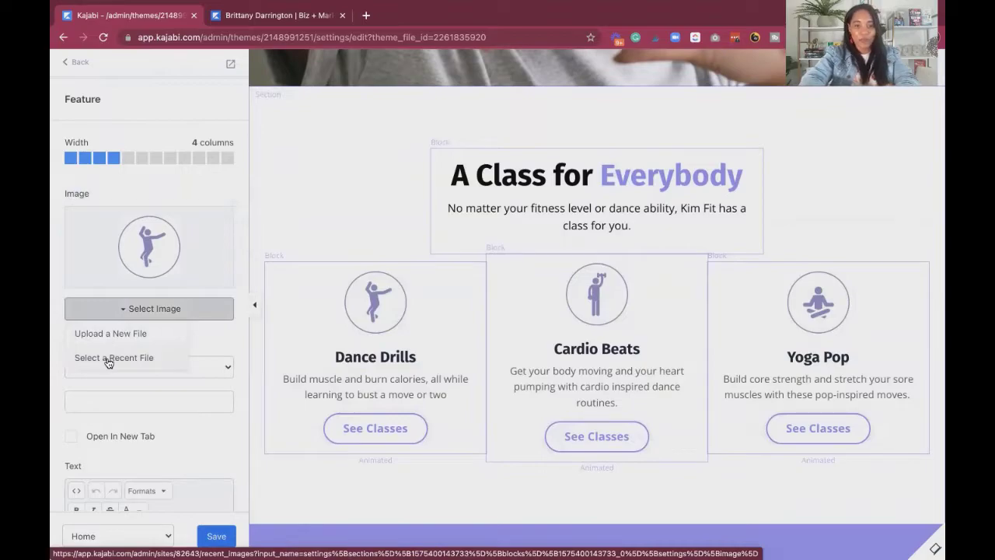
{"action": "left_click", "coordinate": [236, 187]}
- Look over the home page sections from "A Class for Everybody" down to the Membership plan
{"action": "scroll", "coordinate": [414, 338], "scroll_direction": "down", "scroll_amount": 15}
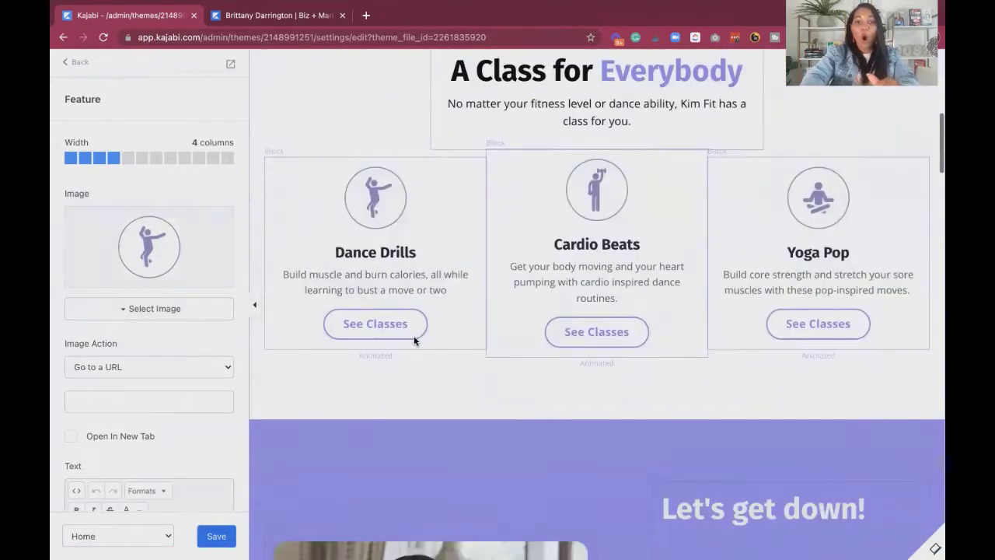
{"action": "scroll", "coordinate": [414, 340], "scroll_direction": "down", "scroll_amount": 20}
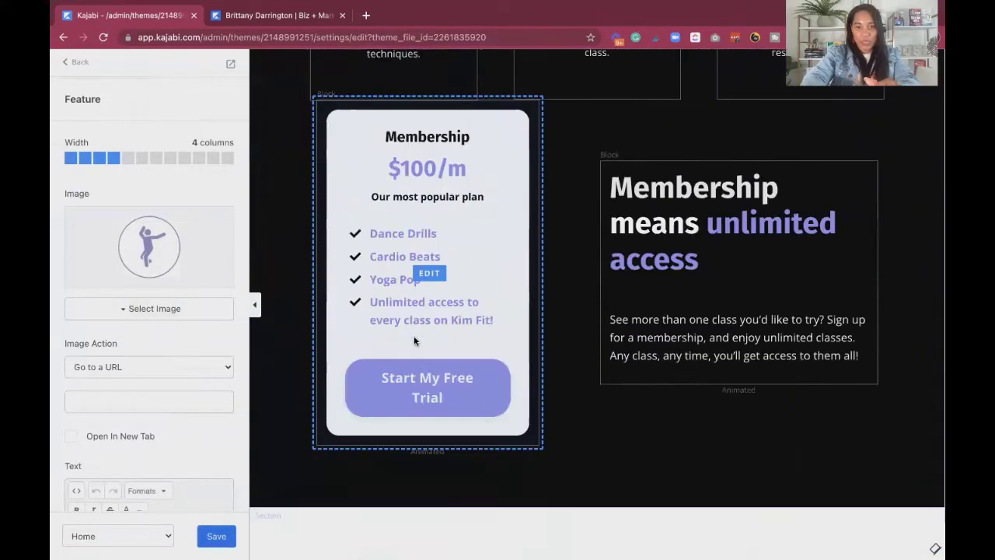
{"action": "scroll", "coordinate": [414, 336], "scroll_direction": "up", "scroll_amount": 15}
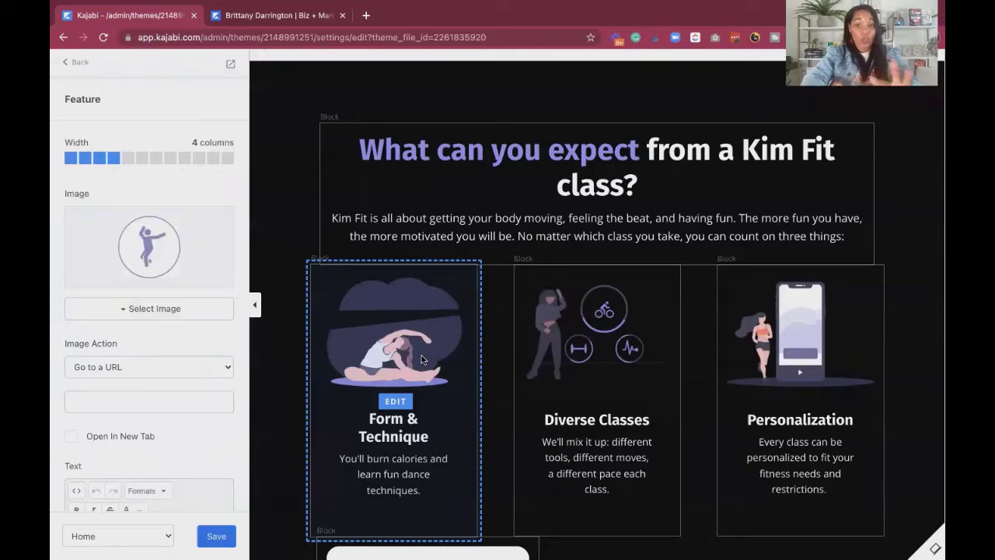
{"action": "scroll", "coordinate": [422, 359], "scroll_direction": "up", "scroll_amount": 6}
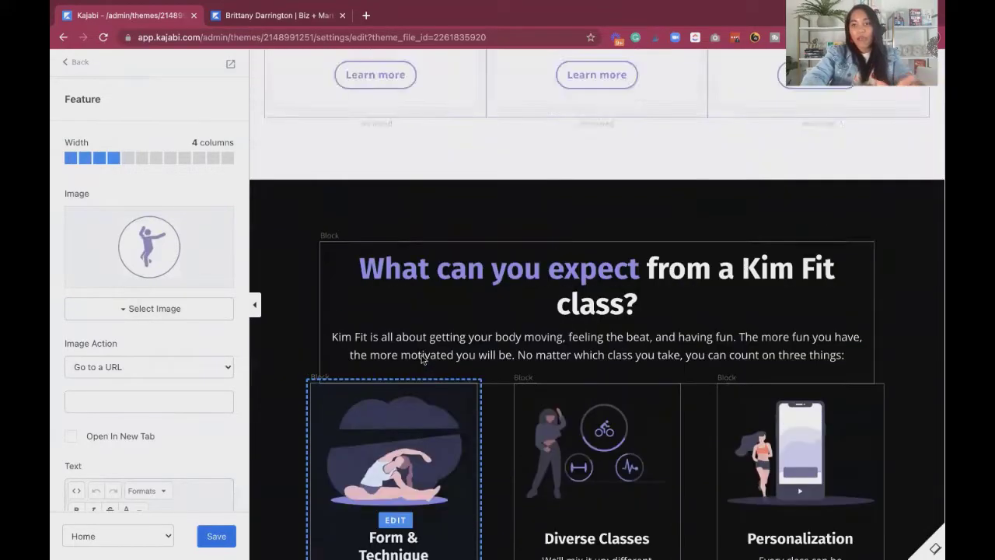
{"action": "scroll", "coordinate": [421, 359], "scroll_direction": "up", "scroll_amount": 12}
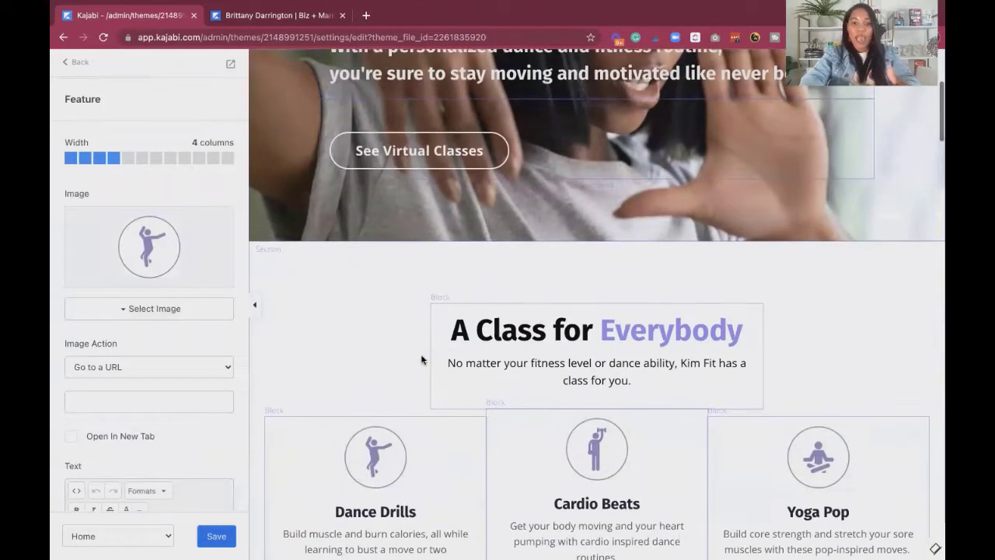
{"action": "scroll", "coordinate": [421, 359], "scroll_direction": "down", "scroll_amount": 2}
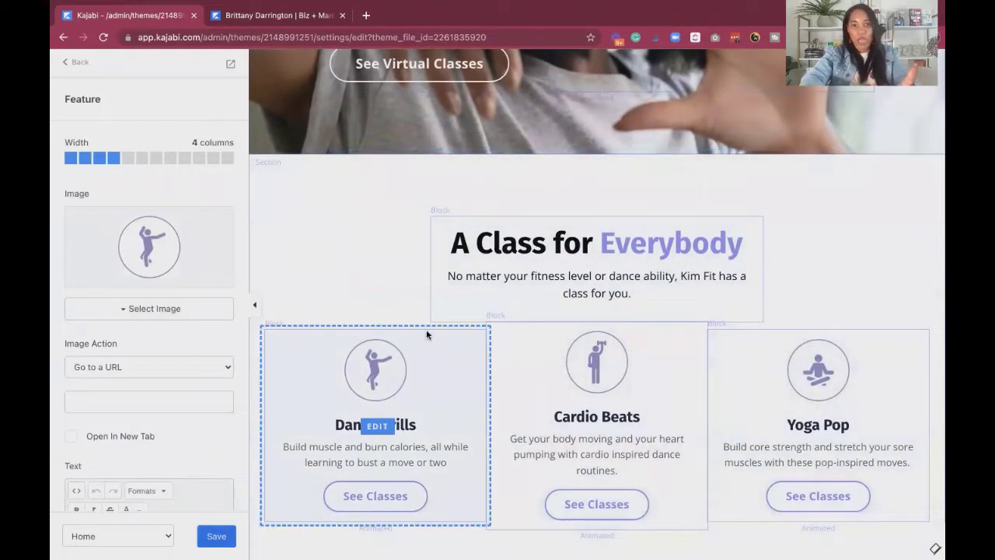
{"action": "scroll", "coordinate": [394, 397], "scroll_direction": "down", "scroll_amount": 2}
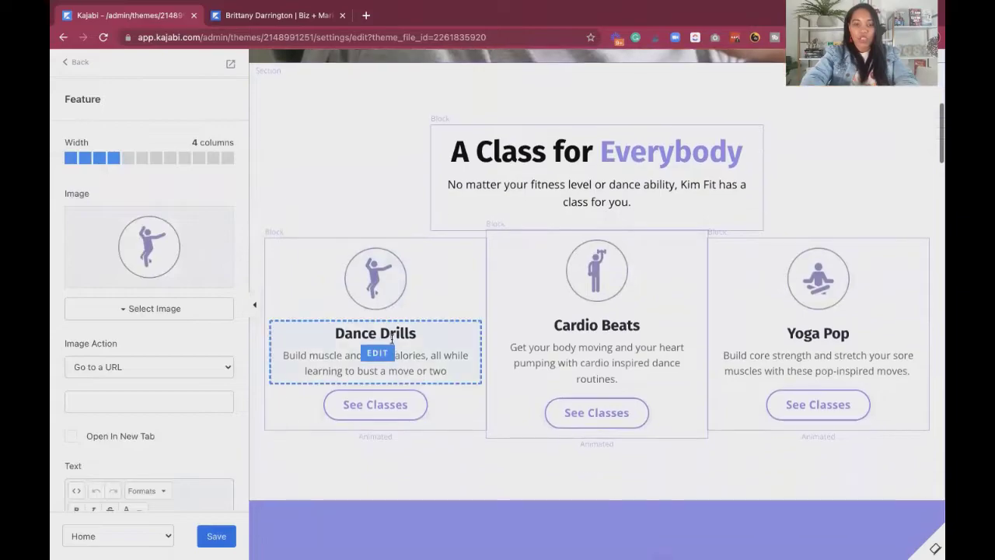
- Open the Dance Drills feature's text and its See Classes call-to-action settings, and examine the available button options
{"action": "left_click", "coordinate": [409, 343]}
{"action": "scroll", "coordinate": [409, 343], "scroll_direction": "up", "scroll_amount": 1}
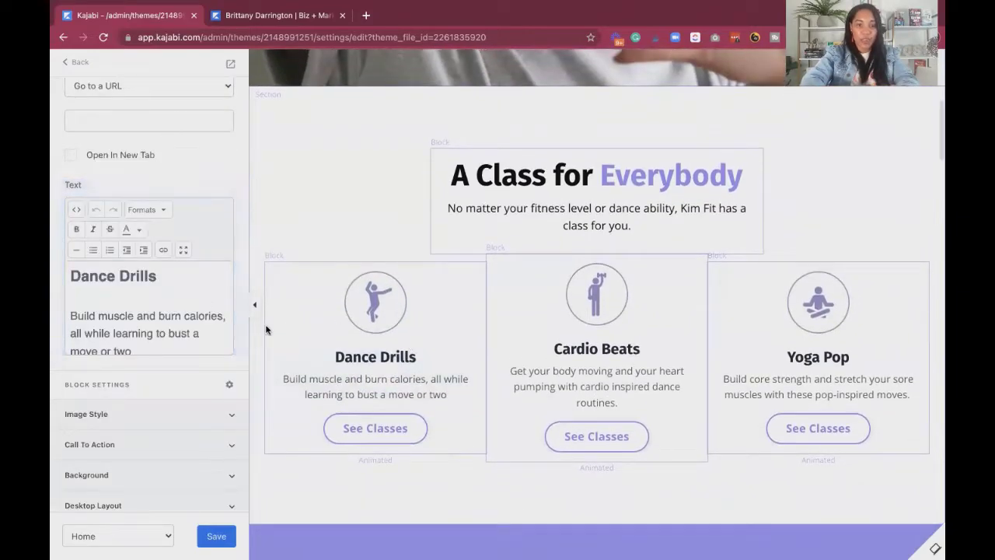
{"action": "scroll", "coordinate": [129, 330], "scroll_direction": "down", "scroll_amount": 1}
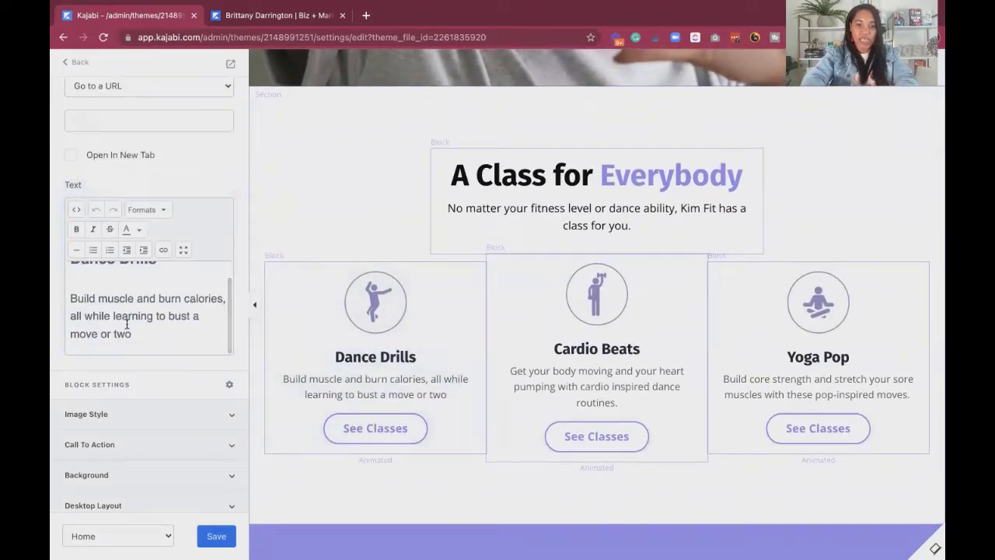
{"action": "left_click", "coordinate": [354, 424]}
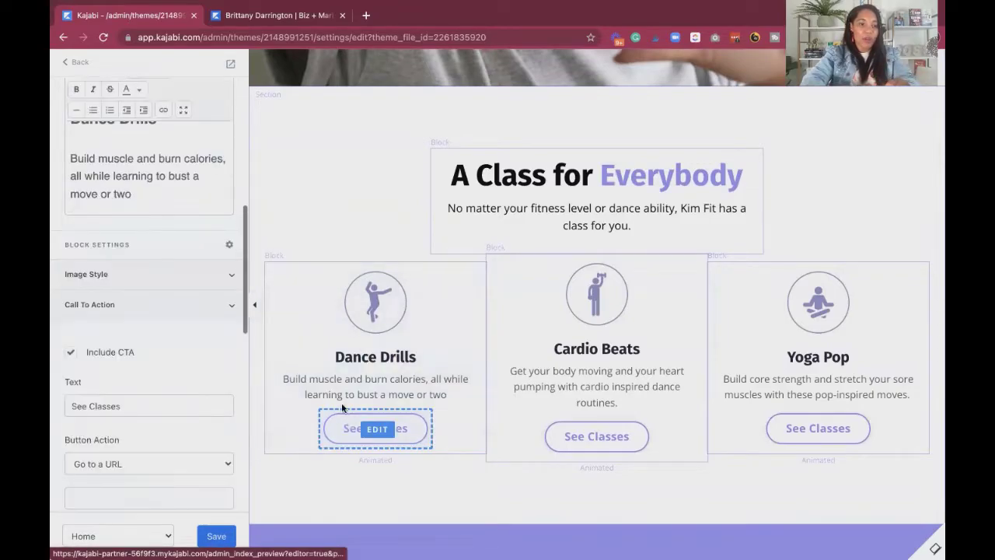
{"action": "scroll", "coordinate": [172, 258], "scroll_direction": "up", "scroll_amount": 2}
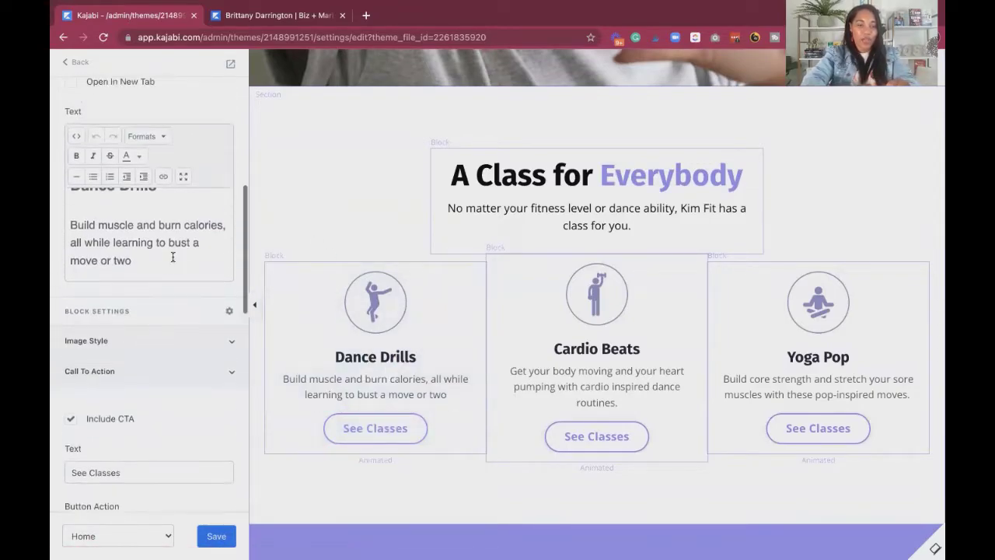
{"action": "scroll", "coordinate": [155, 361], "scroll_direction": "down", "scroll_amount": 6}
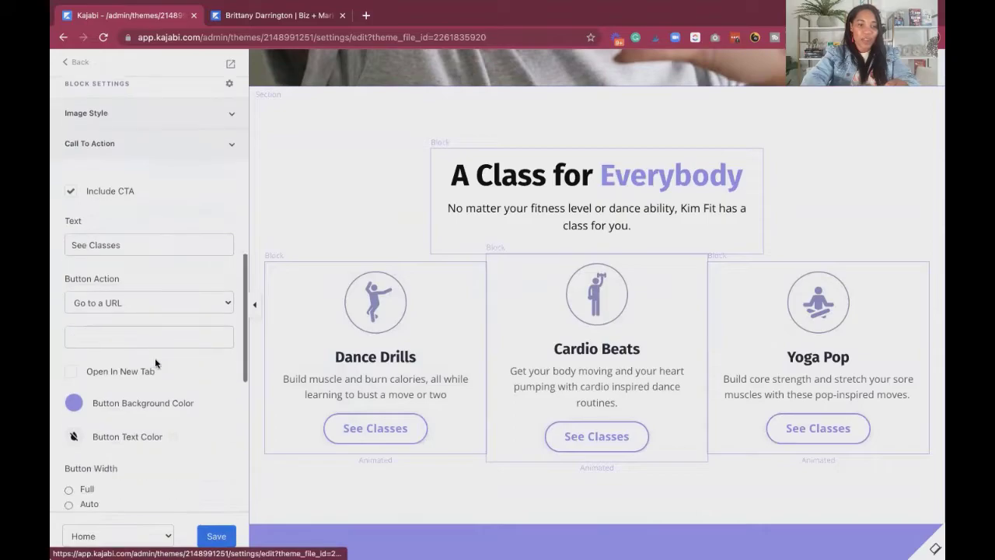
- Review the Dance Drills feature's settings from its image down to the button colors, and compare the three feature columns
{"action": "left_click", "coordinate": [309, 324]}
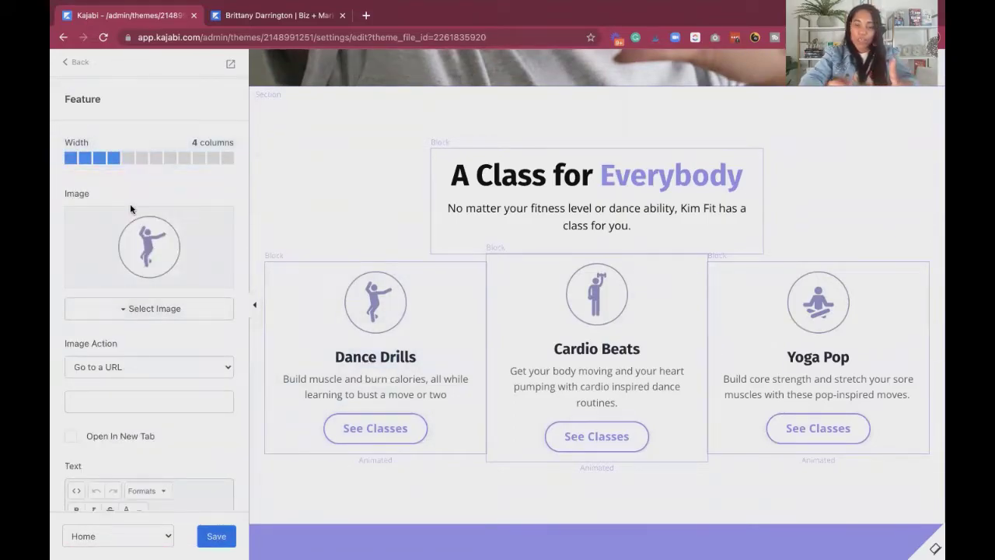
{"action": "scroll", "coordinate": [130, 204], "scroll_direction": "down", "scroll_amount": 3}
{"action": "scroll", "coordinate": [130, 204], "scroll_direction": "down", "scroll_amount": 8}
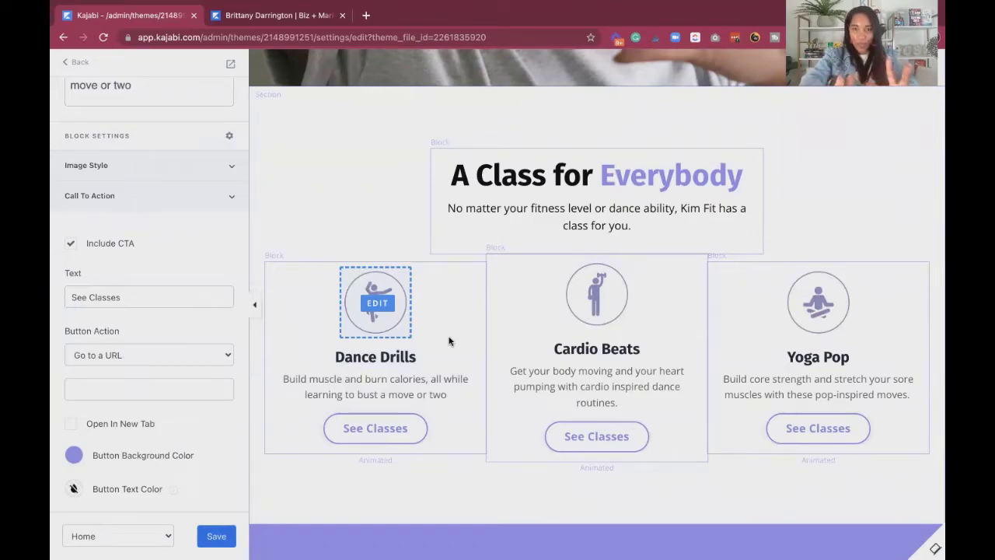
{"action": "scroll", "coordinate": [449, 342], "scroll_direction": "down", "scroll_amount": 3}
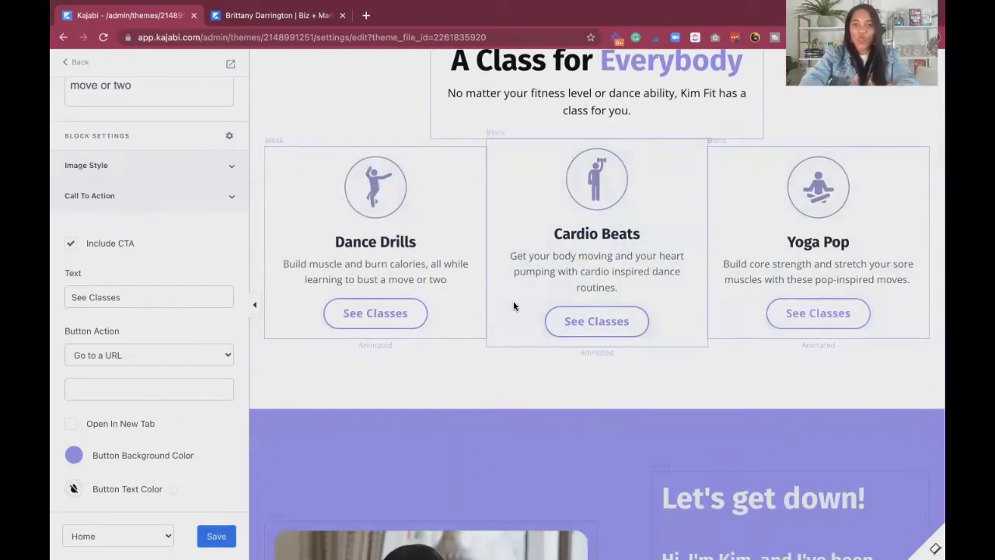
{"action": "scroll", "coordinate": [525, 283], "scroll_direction": "down", "scroll_amount": 1}
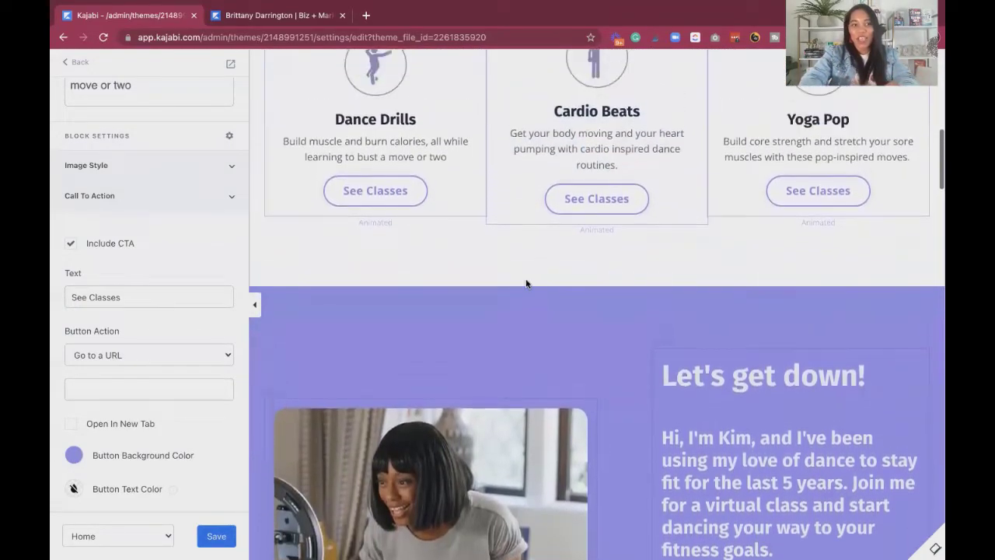
- Return to the 3 Feature Columns section's content list and hide the third feature, Yoga Pop
{"action": "scroll", "coordinate": [526, 283], "scroll_direction": "up", "scroll_amount": 1}
{"action": "left_click", "coordinate": [74, 63]}
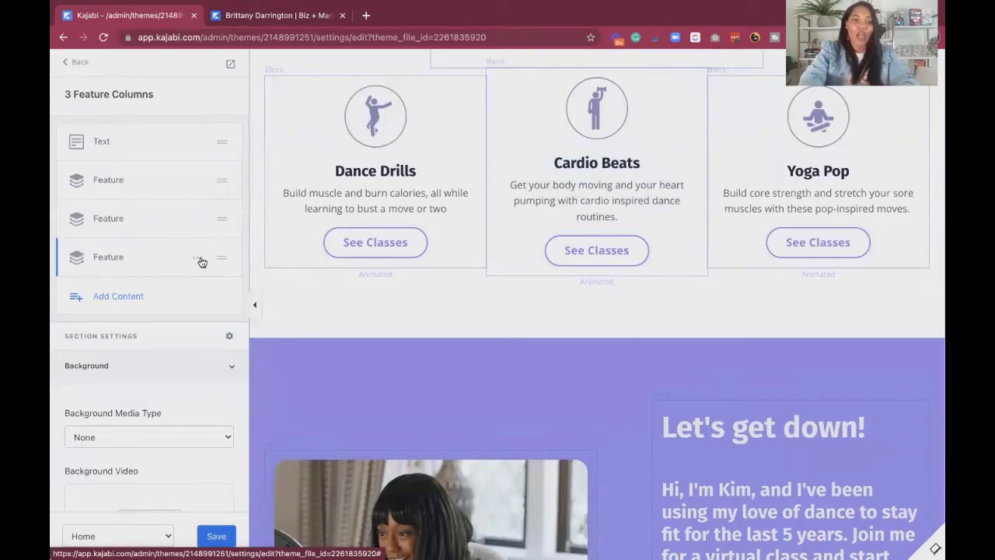
{"action": "left_click", "coordinate": [200, 260]}
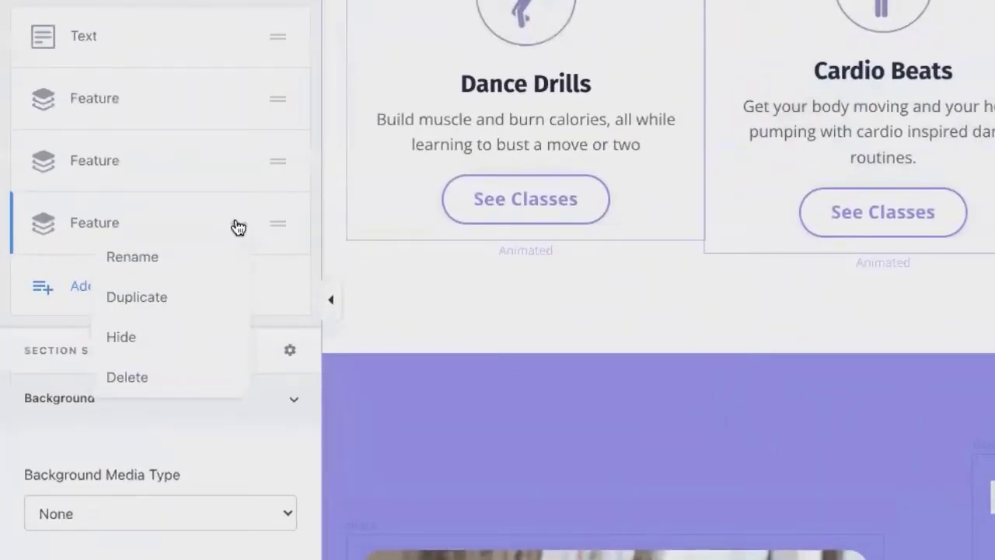
{"action": "left_click", "coordinate": [140, 335]}
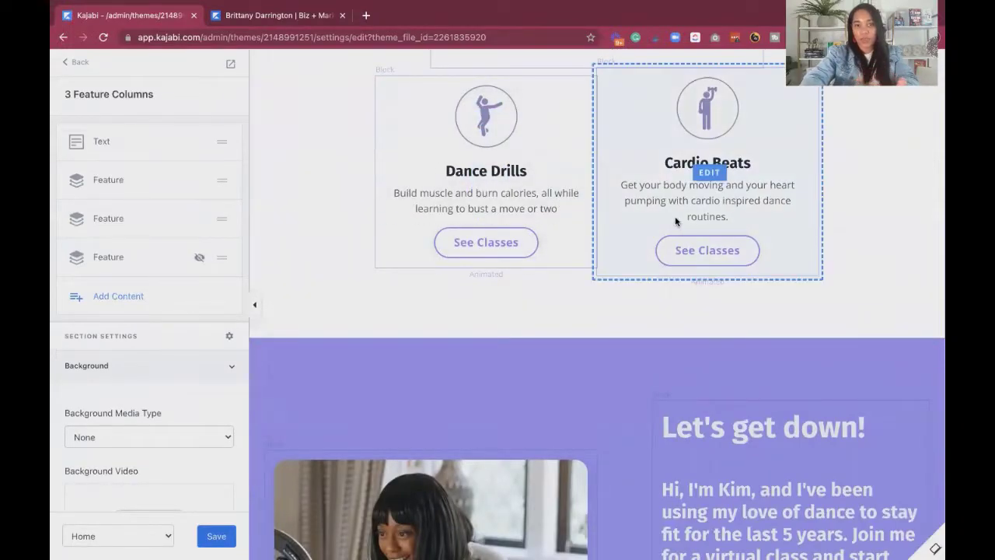
- Make the hidden Yoga Pop feature show again in the 3 Feature Columns section
{"action": "left_click", "coordinate": [175, 259]}
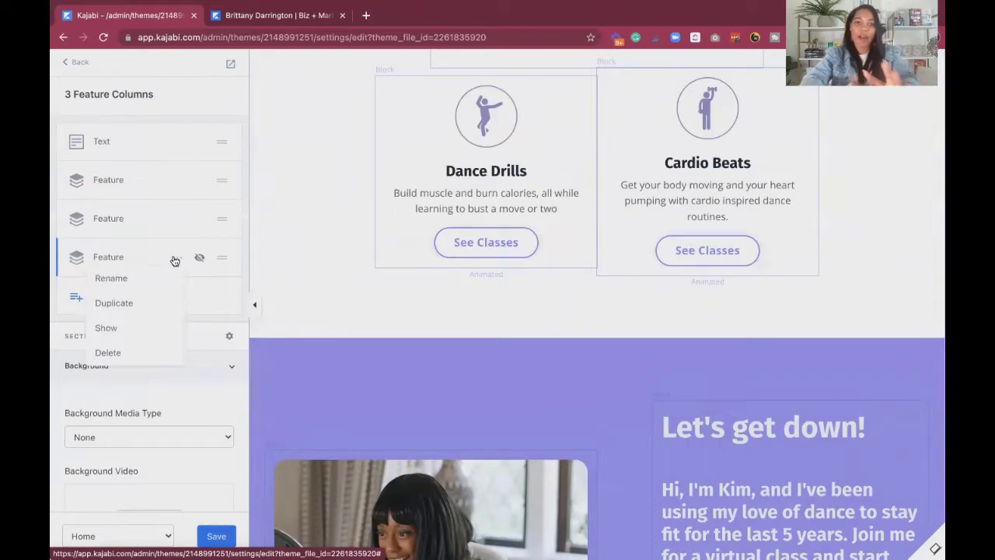
{"action": "left_click", "coordinate": [105, 327]}
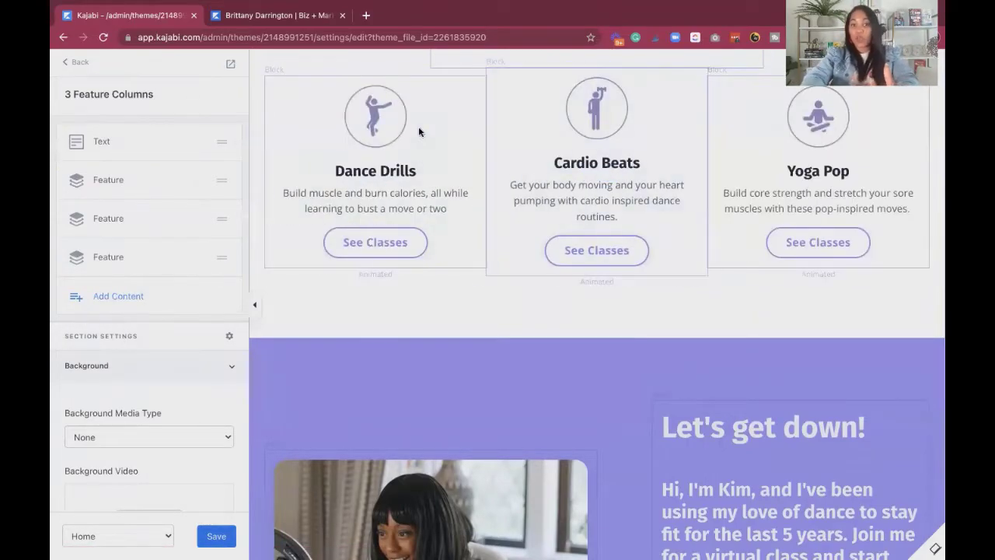
{"action": "scroll", "coordinate": [104, 187], "scroll_direction": "up", "scroll_amount": 1}
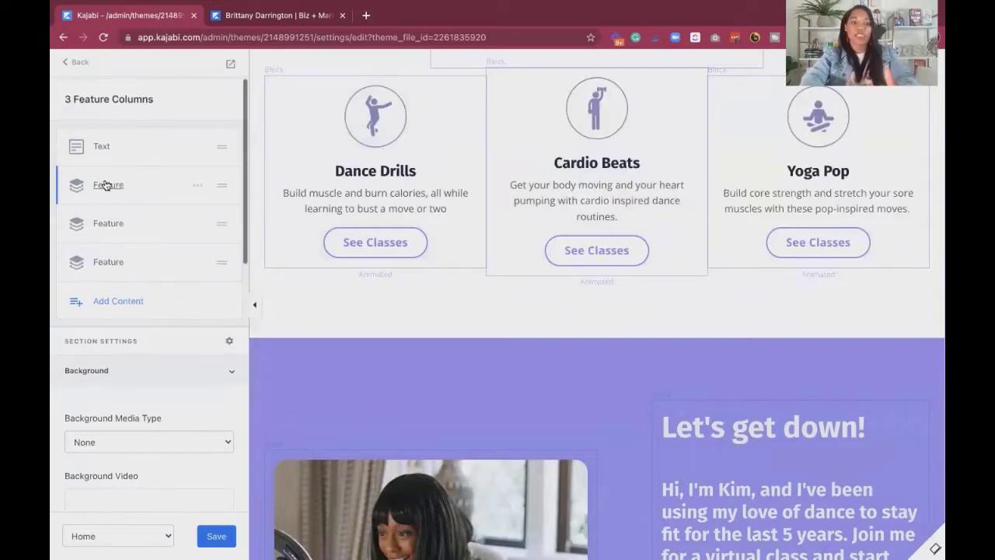
- Return to the list of page sections and look over the home page from the Hero to the Membership area
{"action": "left_click", "coordinate": [77, 67]}
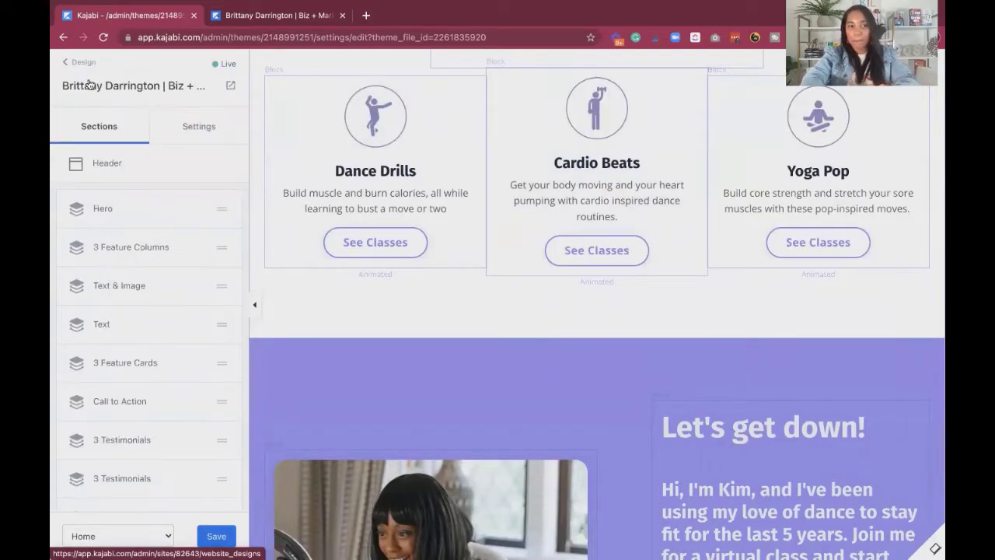
{"action": "scroll", "coordinate": [310, 260], "scroll_direction": "up", "scroll_amount": 5}
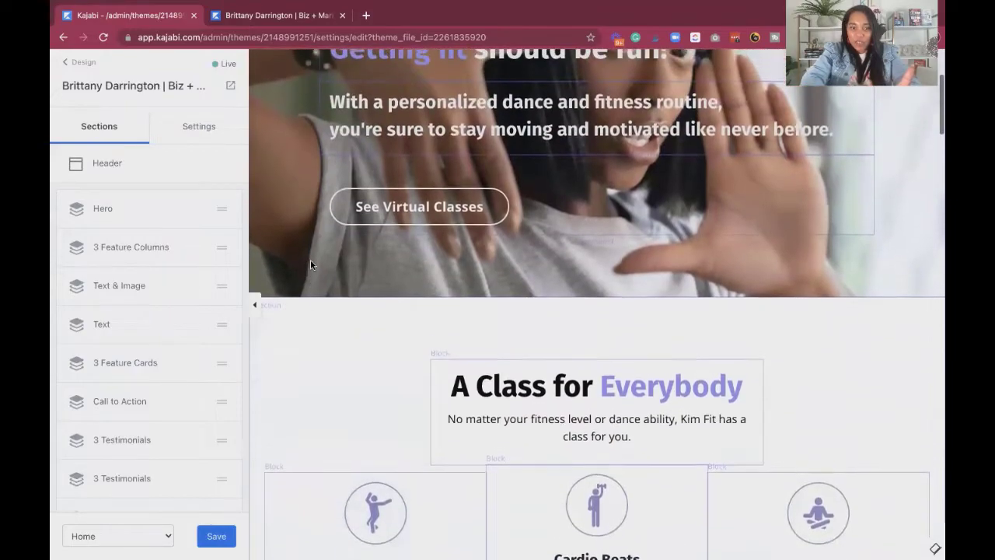
{"action": "scroll", "coordinate": [325, 299], "scroll_direction": "down", "scroll_amount": 4}
{"action": "scroll", "coordinate": [325, 304], "scroll_direction": "down", "scroll_amount": 12}
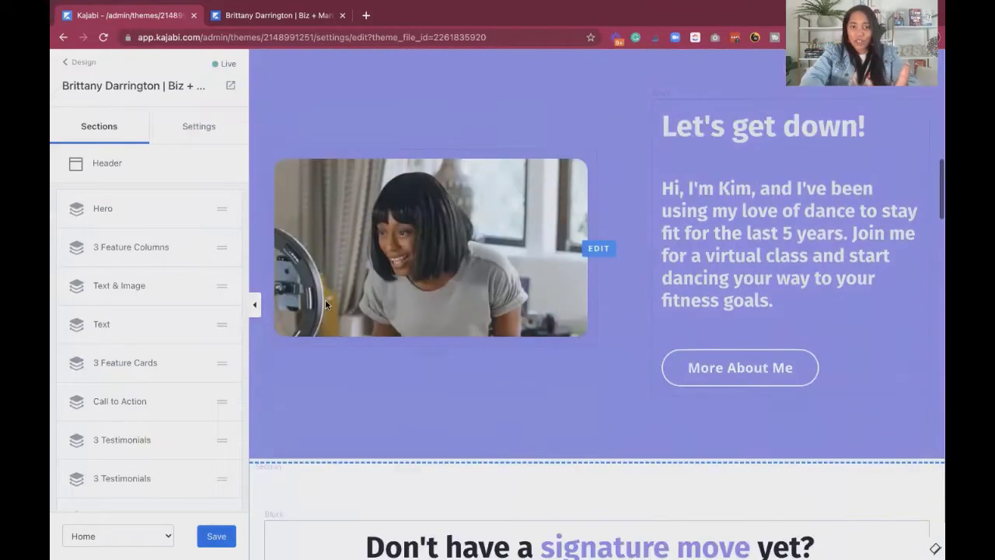
{"action": "scroll", "coordinate": [325, 303], "scroll_direction": "up", "scroll_amount": 8}
{"action": "scroll", "coordinate": [324, 299], "scroll_direction": "up", "scroll_amount": 8}
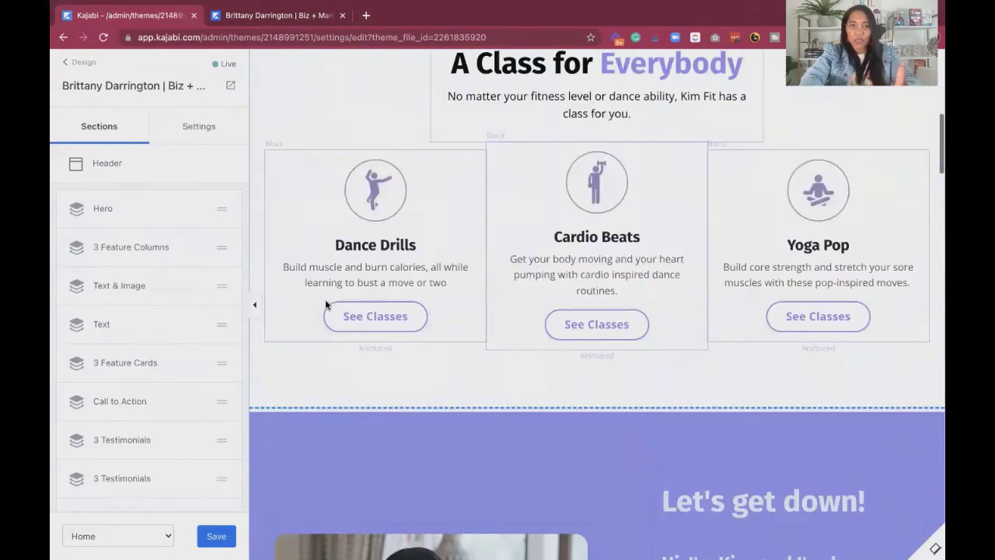
{"action": "scroll", "coordinate": [317, 234], "scroll_direction": "down", "scroll_amount": 12}
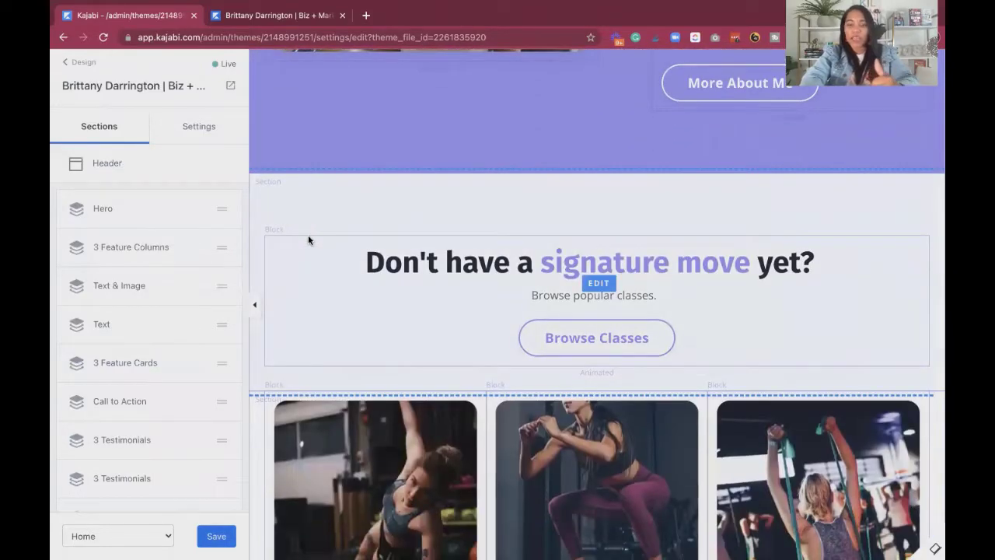
{"action": "scroll", "coordinate": [311, 326], "scroll_direction": "down", "scroll_amount": 10}
{"action": "scroll", "coordinate": [314, 328], "scroll_direction": "up", "scroll_amount": 10}
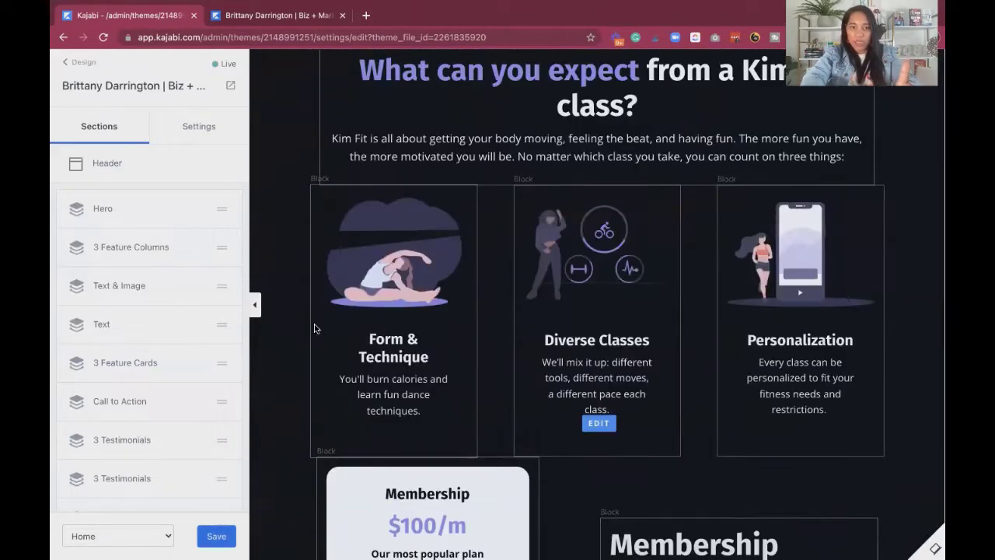
{"action": "scroll", "coordinate": [314, 328], "scroll_direction": "down", "scroll_amount": 4}
{"action": "scroll", "coordinate": [314, 328], "scroll_direction": "up", "scroll_amount": 2}
{"action": "scroll", "coordinate": [314, 326], "scroll_direction": "up", "scroll_amount": 1}
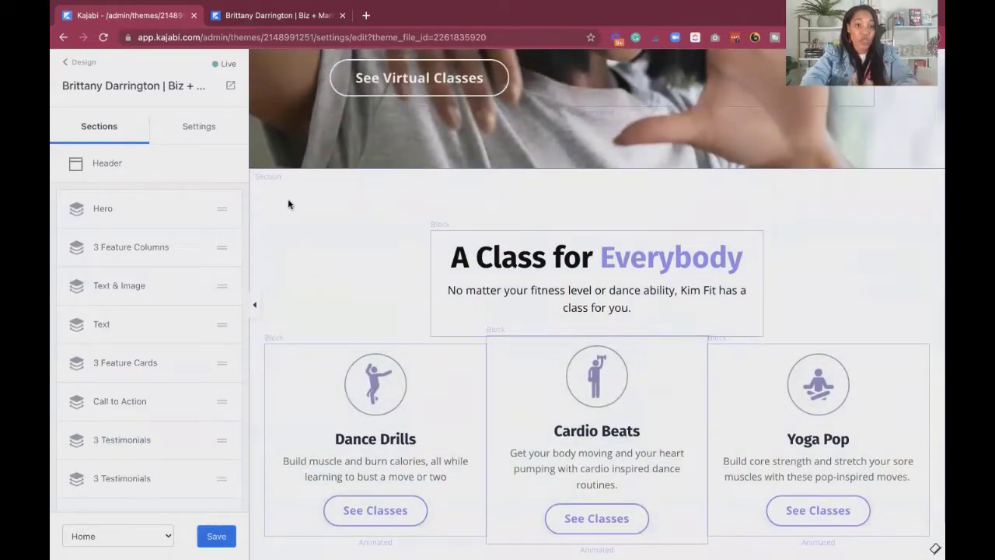
- Hide the entire 3 Feature Columns section on the home page, and set it to show again
{"action": "left_click", "coordinate": [198, 248]}
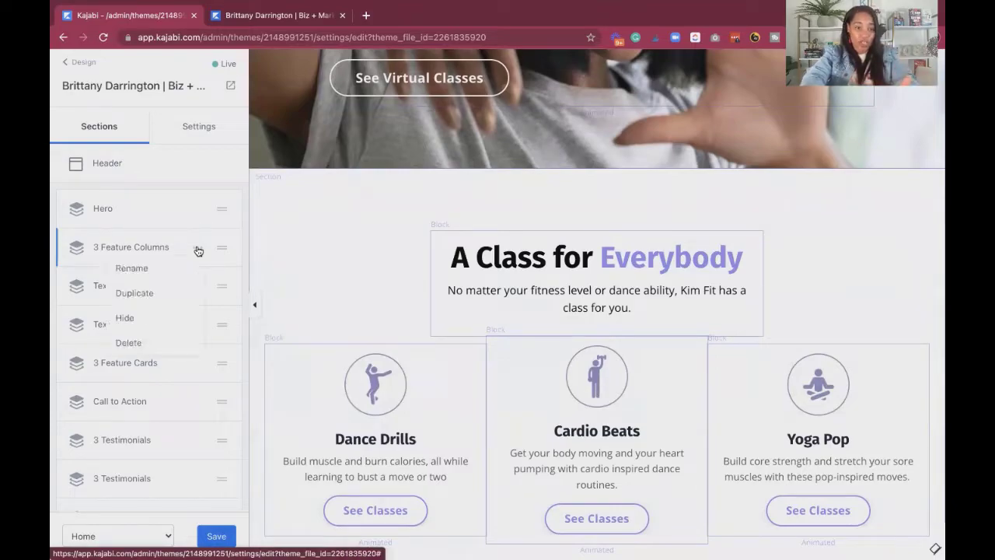
{"action": "left_click", "coordinate": [128, 316]}
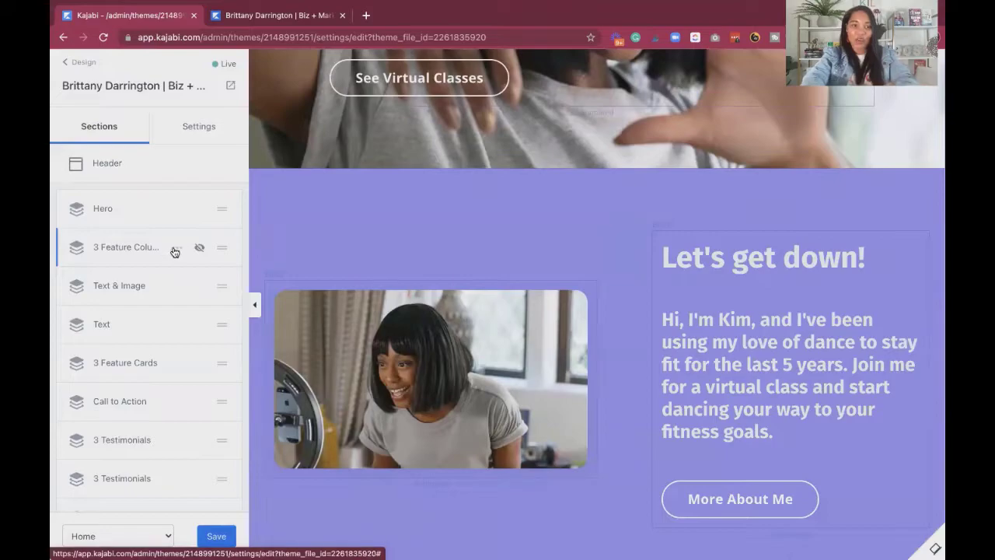
{"action": "left_click", "coordinate": [175, 248]}
{"action": "left_click", "coordinate": [106, 317]}
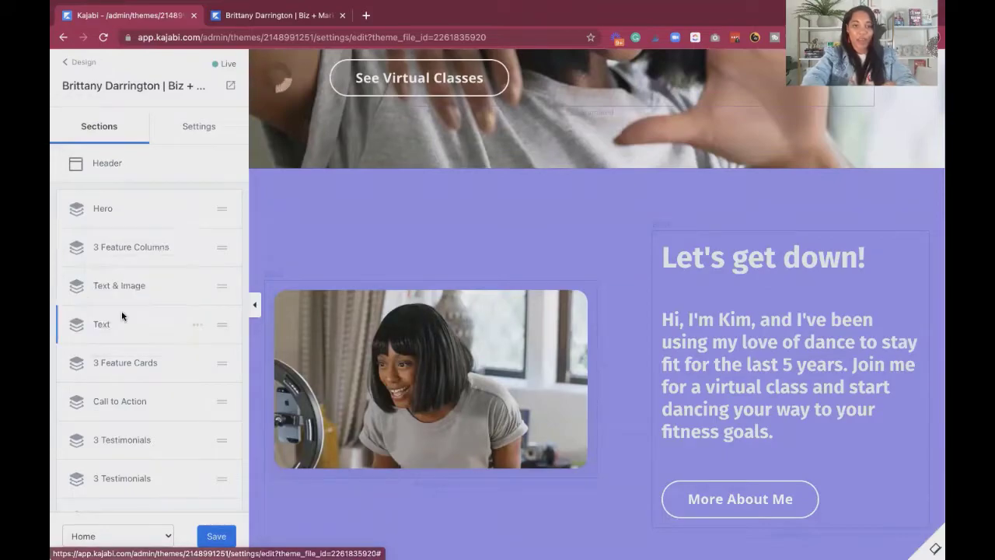
- Look over the restored 3 Feature Columns section and the "Let's get down!" text and image section below it
{"action": "scroll", "coordinate": [406, 277], "scroll_direction": "down", "scroll_amount": 5}
{"action": "scroll", "coordinate": [405, 282], "scroll_direction": "down", "scroll_amount": 3}
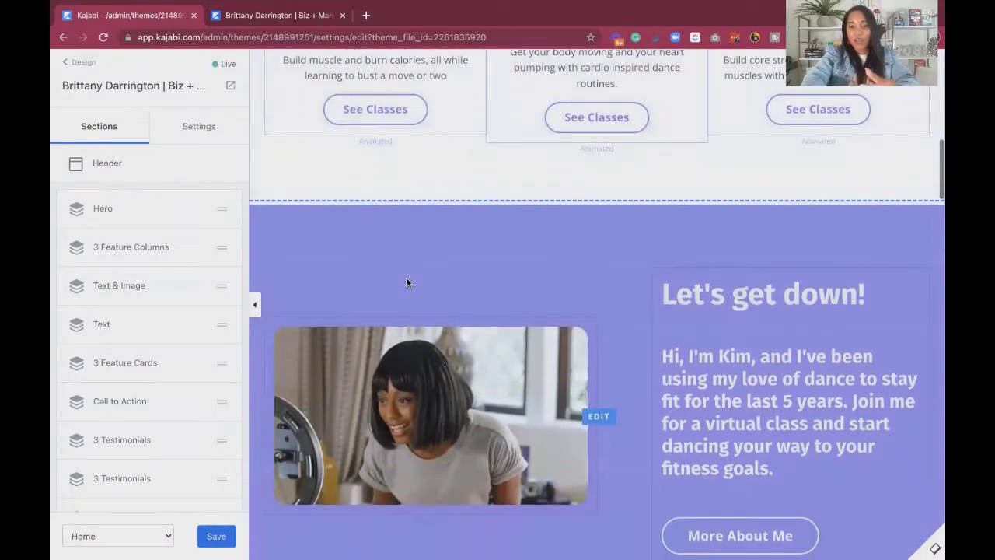
{"action": "scroll", "coordinate": [447, 171], "scroll_direction": "up", "scroll_amount": 2}
{"action": "scroll", "coordinate": [447, 167], "scroll_direction": "up", "scroll_amount": 10}
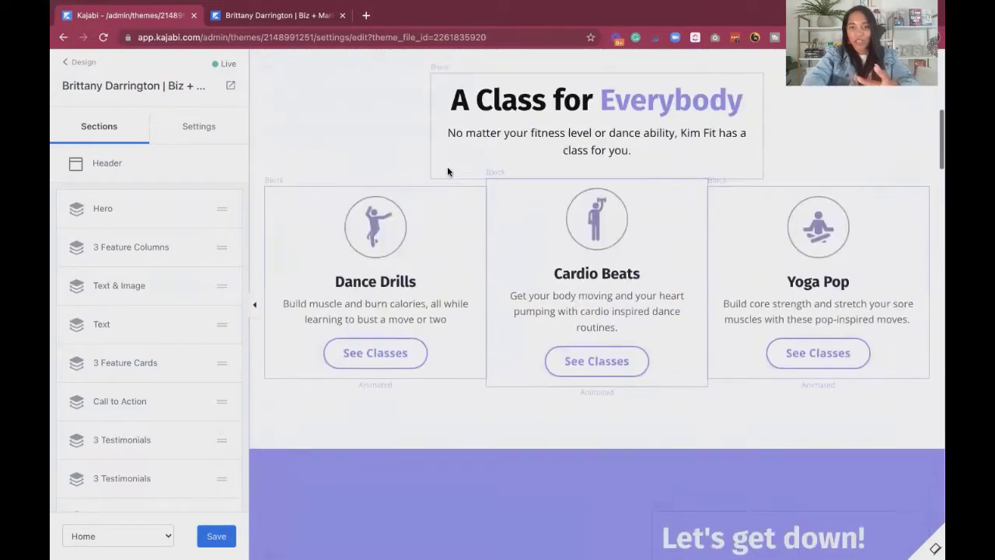
{"action": "scroll", "coordinate": [410, 221], "scroll_direction": "down", "scroll_amount": 10}
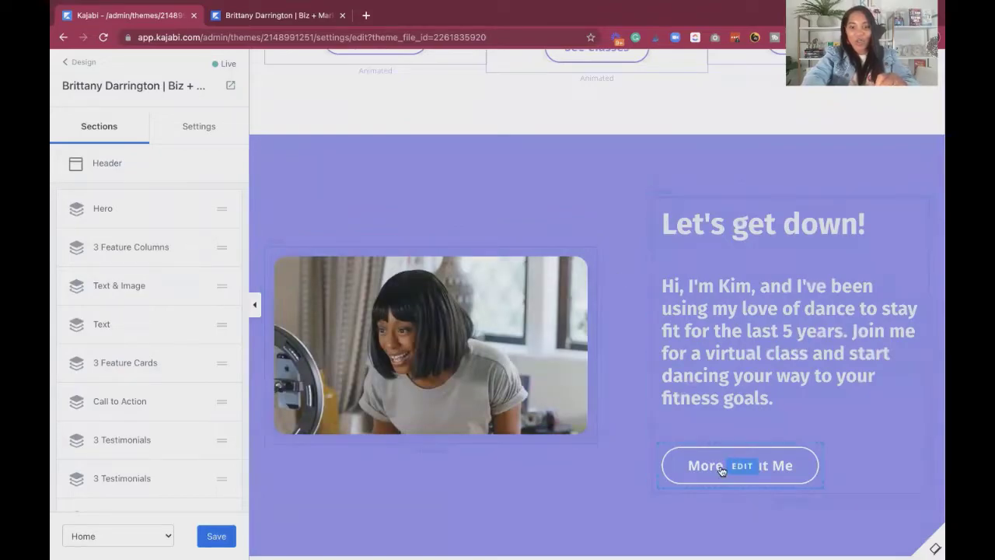
- Look over the home page sections from the "Let's get down!" text and image down to the Membership pricing card
{"action": "scroll", "coordinate": [729, 389], "scroll_direction": "down", "scroll_amount": 4}
{"action": "scroll", "coordinate": [727, 385], "scroll_direction": "down", "scroll_amount": 10}
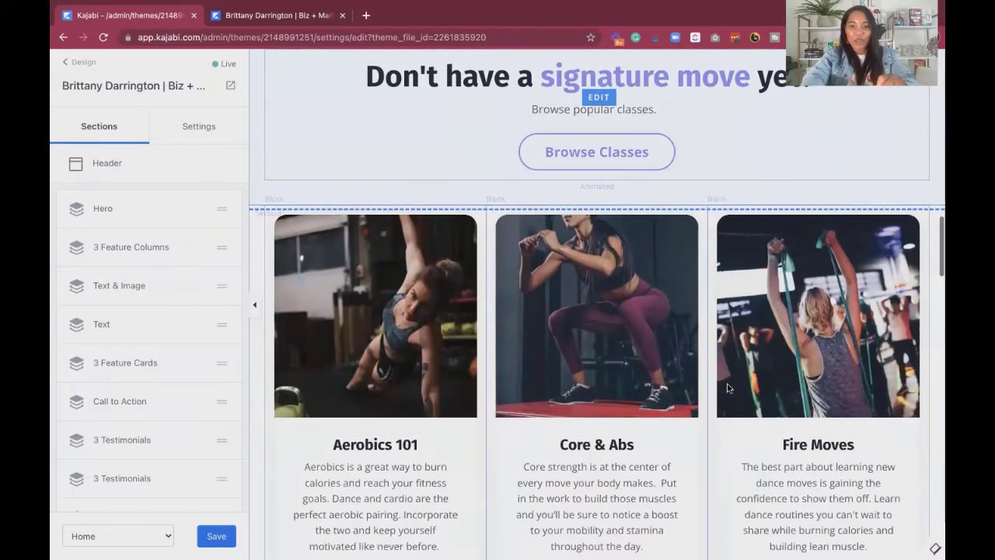
{"action": "scroll", "coordinate": [726, 387], "scroll_direction": "down", "scroll_amount": 10}
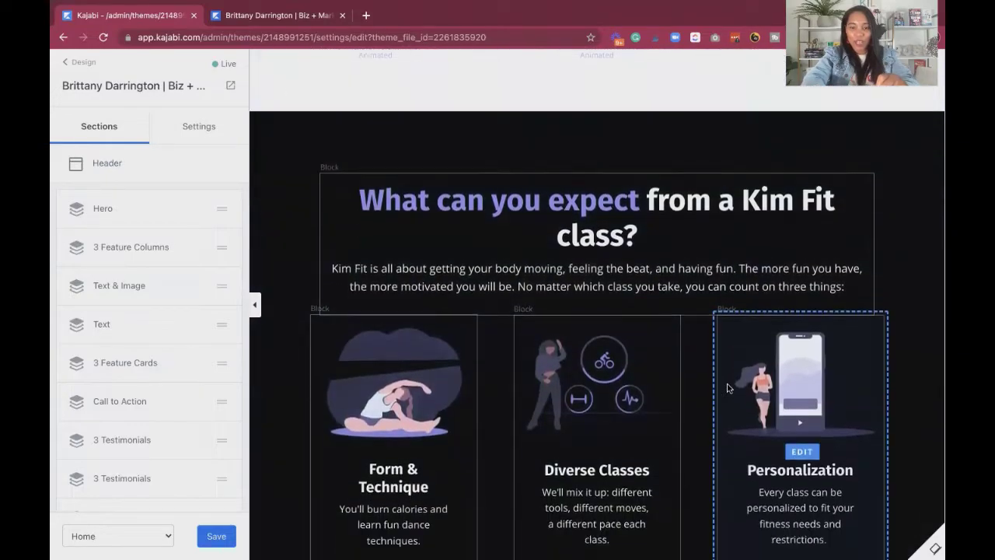
{"action": "scroll", "coordinate": [727, 384], "scroll_direction": "down", "scroll_amount": 4}
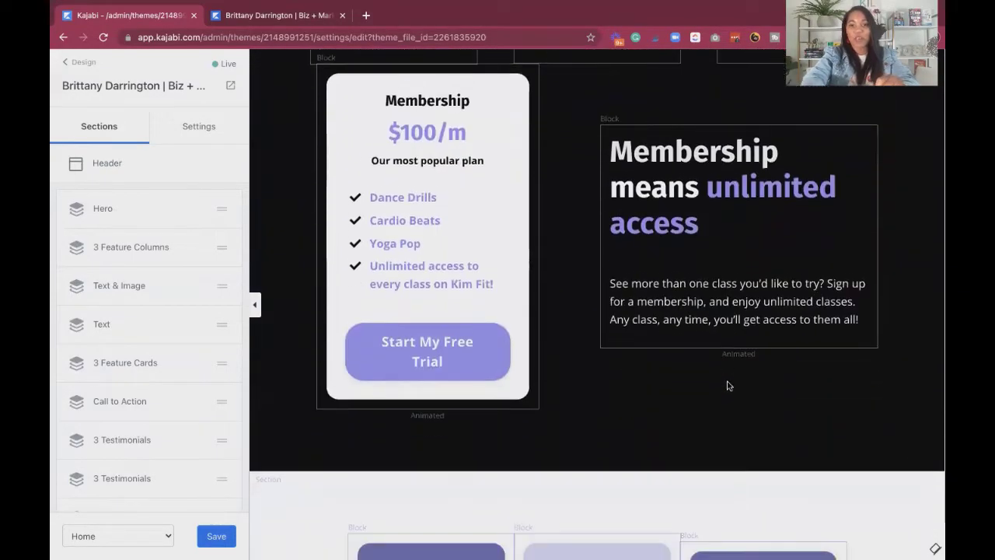
{"action": "scroll", "coordinate": [726, 382], "scroll_direction": "up", "scroll_amount": 2}
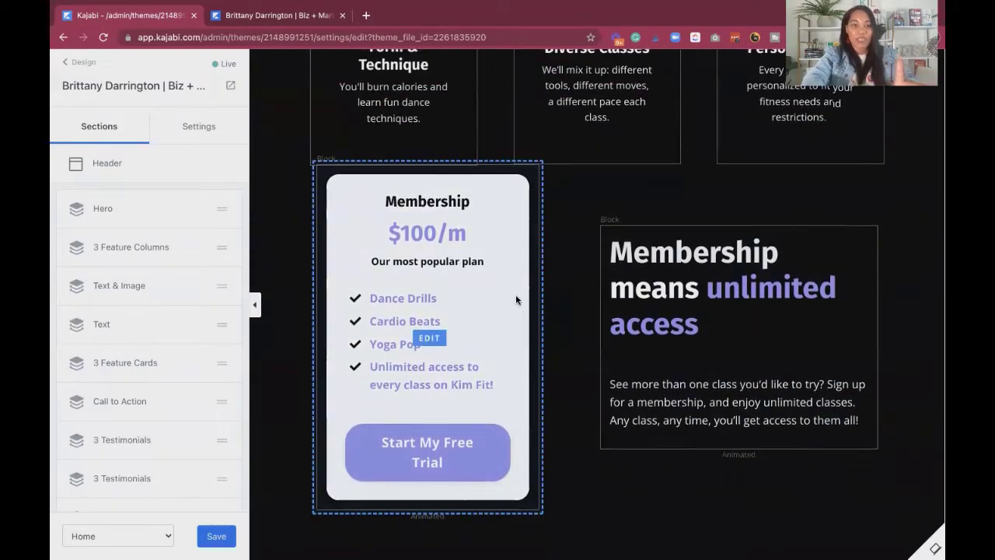
- Open the Membership pricing card's settings and examine its name, price, caption and list options alongside the surrounding content
{"action": "left_click", "coordinate": [515, 294]}
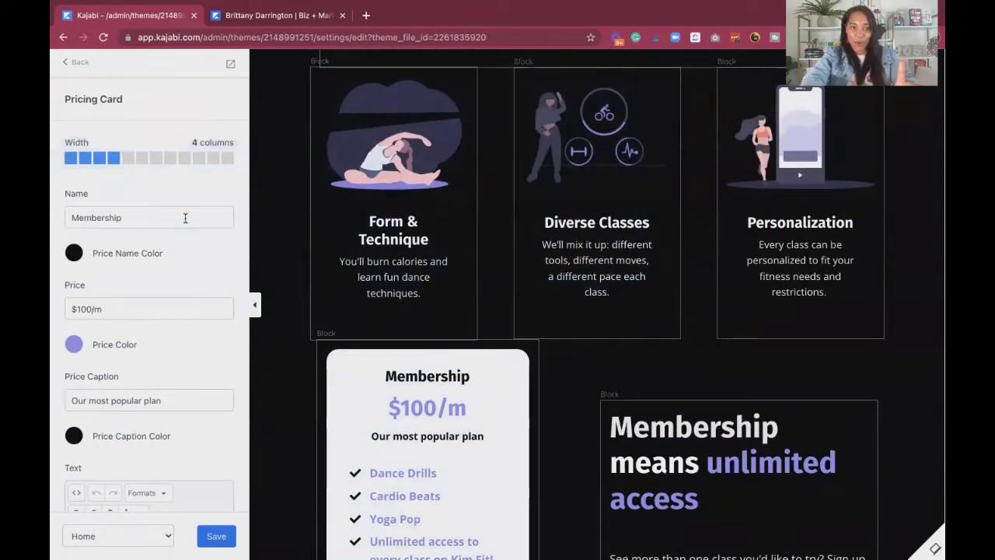
{"action": "scroll", "coordinate": [467, 262], "scroll_direction": "down", "scroll_amount": 5}
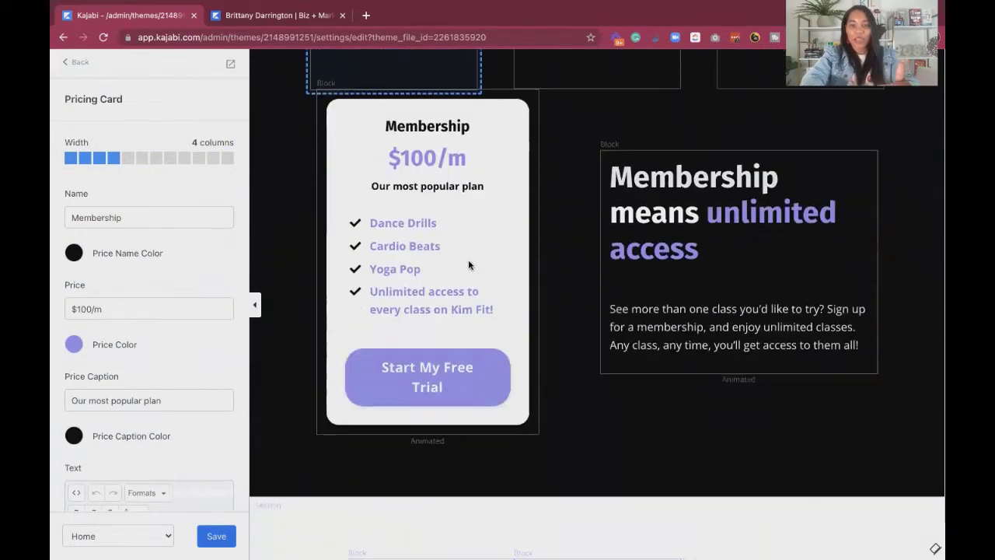
{"action": "scroll", "coordinate": [468, 262], "scroll_direction": "up", "scroll_amount": 2}
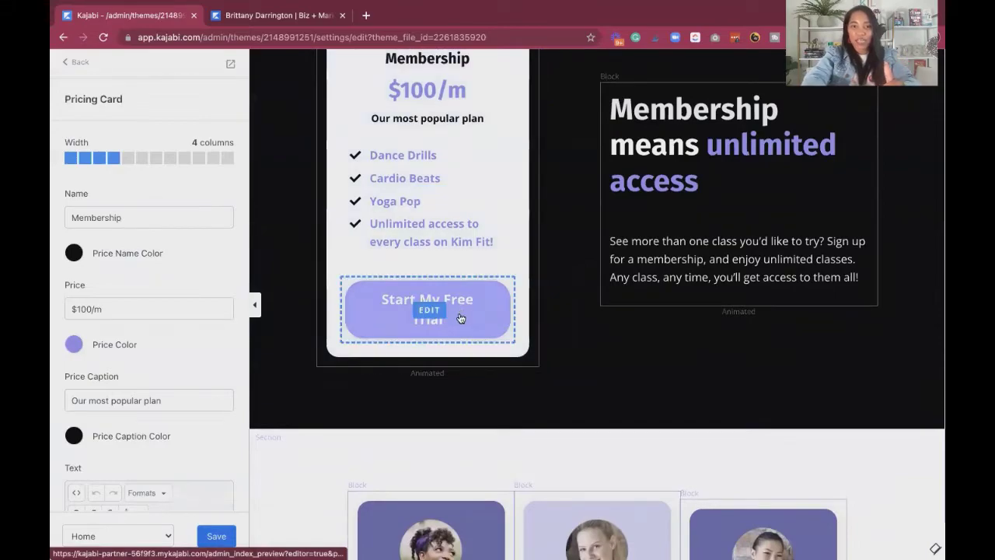
{"action": "scroll", "coordinate": [460, 317], "scroll_direction": "up", "scroll_amount": 2}
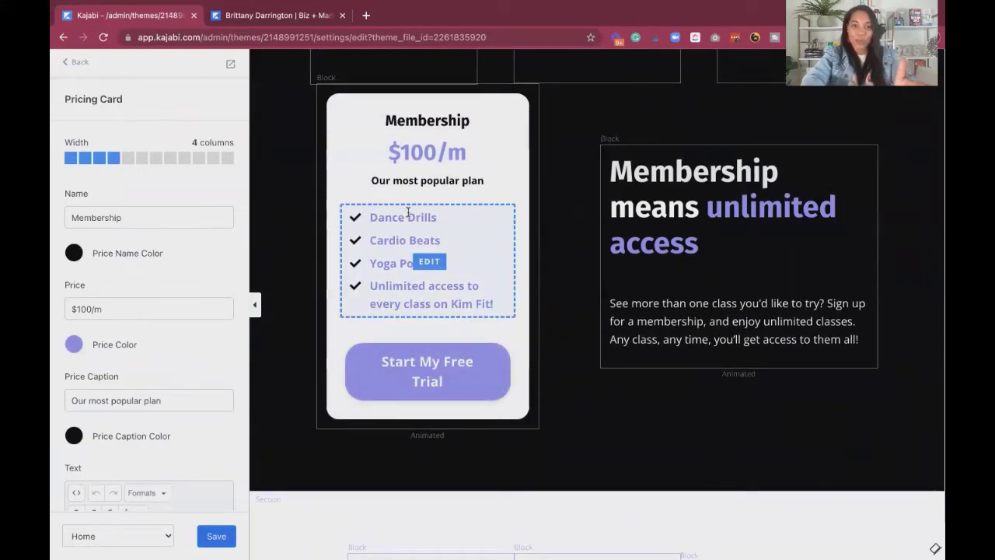
{"action": "scroll", "coordinate": [392, 221], "scroll_direction": "up", "scroll_amount": 6}
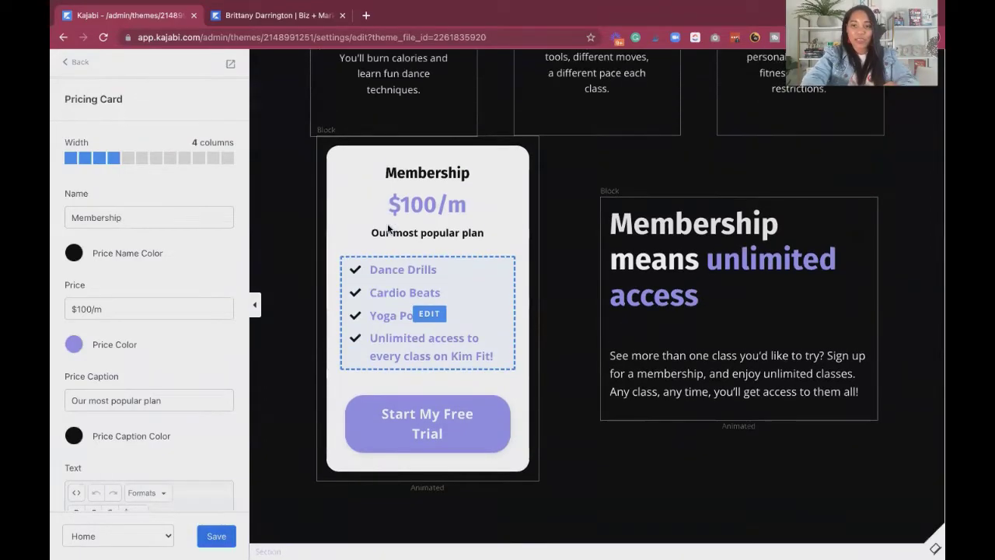
{"action": "scroll", "coordinate": [389, 228], "scroll_direction": "up", "scroll_amount": 1}
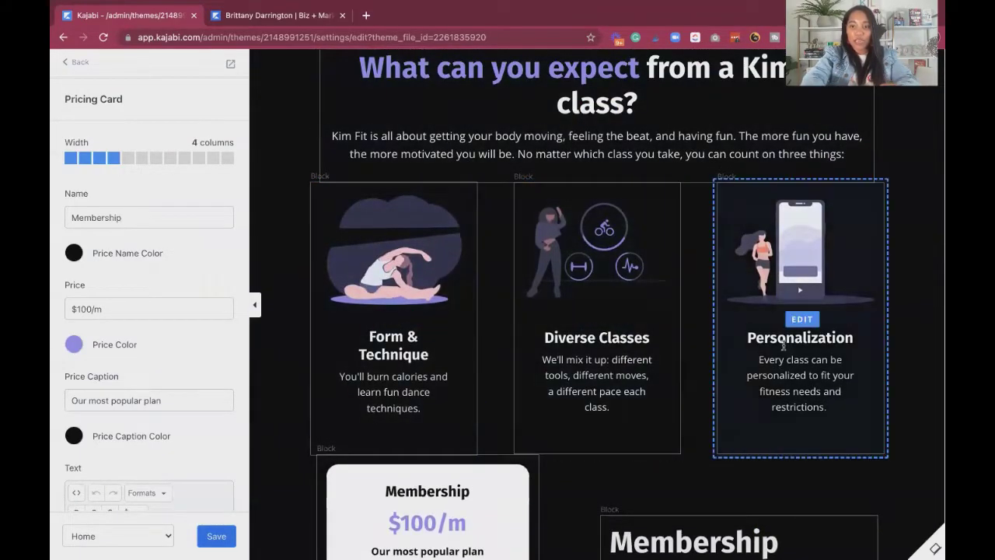
{"action": "scroll", "coordinate": [707, 437], "scroll_direction": "down", "scroll_amount": 3}
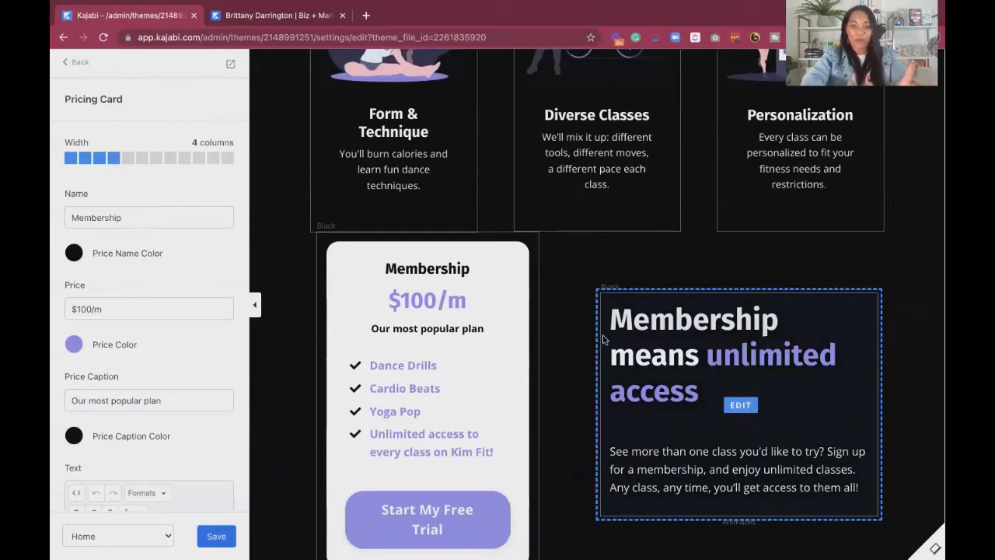
{"action": "scroll", "coordinate": [435, 404], "scroll_direction": "down", "scroll_amount": 2}
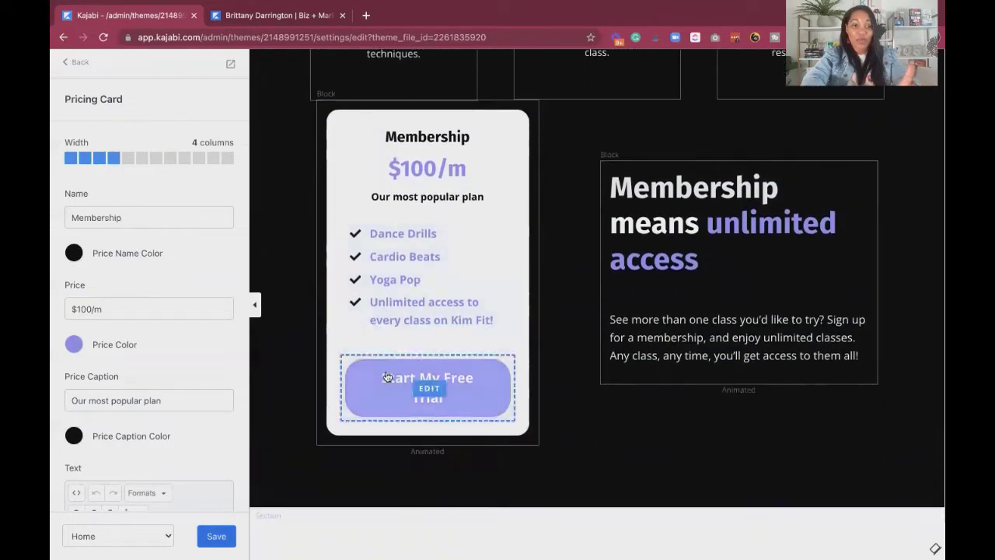
{"action": "scroll", "coordinate": [150, 372], "scroll_direction": "down", "scroll_amount": 6}
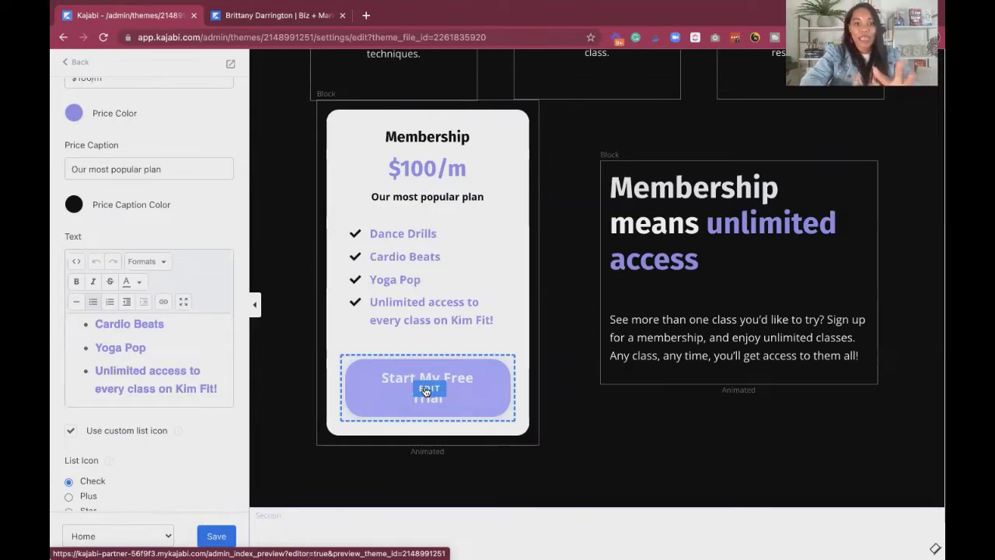
- Examine the "Start My Free Trial" button's settings in the pricing card, including the available button actions
{"action": "left_click", "coordinate": [426, 390]}
{"action": "scroll", "coordinate": [422, 387], "scroll_direction": "up", "scroll_amount": 3}
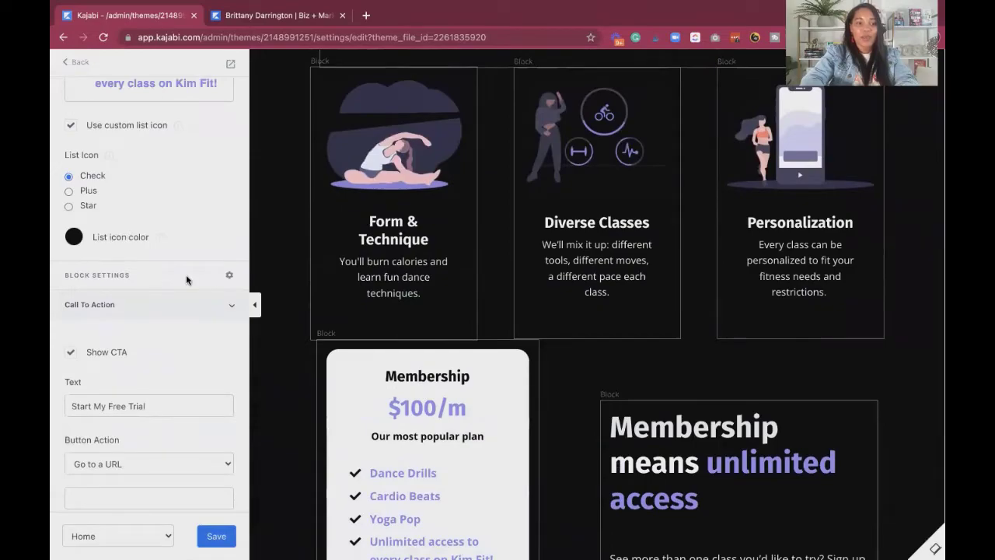
{"action": "scroll", "coordinate": [185, 274], "scroll_direction": "up", "scroll_amount": 5}
{"action": "scroll", "coordinate": [185, 275], "scroll_direction": "up", "scroll_amount": 4}
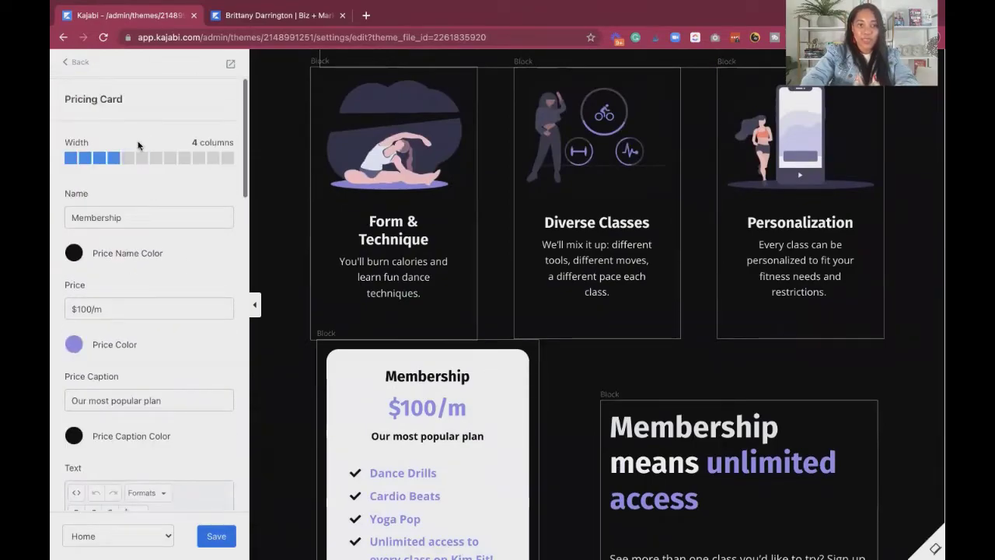
{"action": "scroll", "coordinate": [144, 242], "scroll_direction": "down", "scroll_amount": 12}
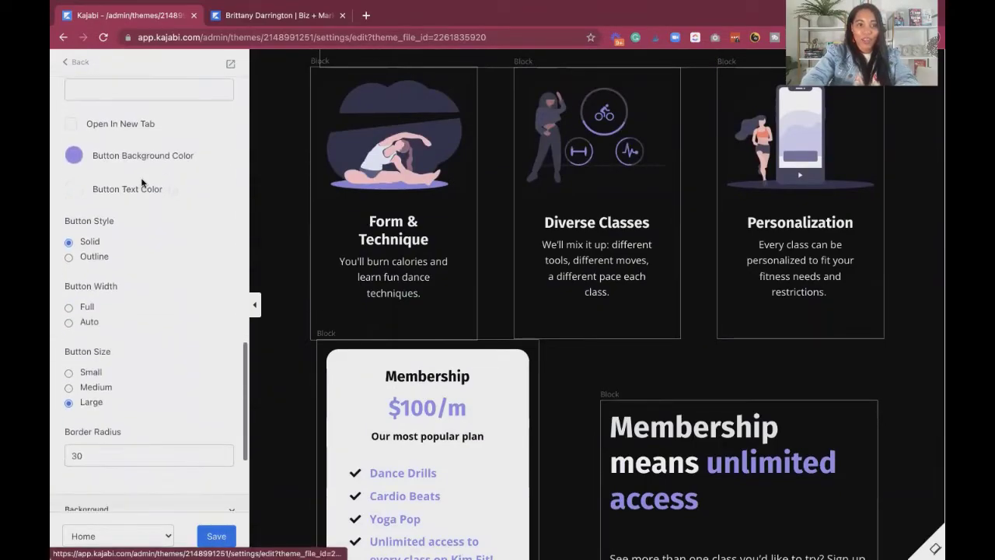
{"action": "scroll", "coordinate": [141, 183], "scroll_direction": "up", "scroll_amount": 1}
{"action": "left_click", "coordinate": [148, 165]}
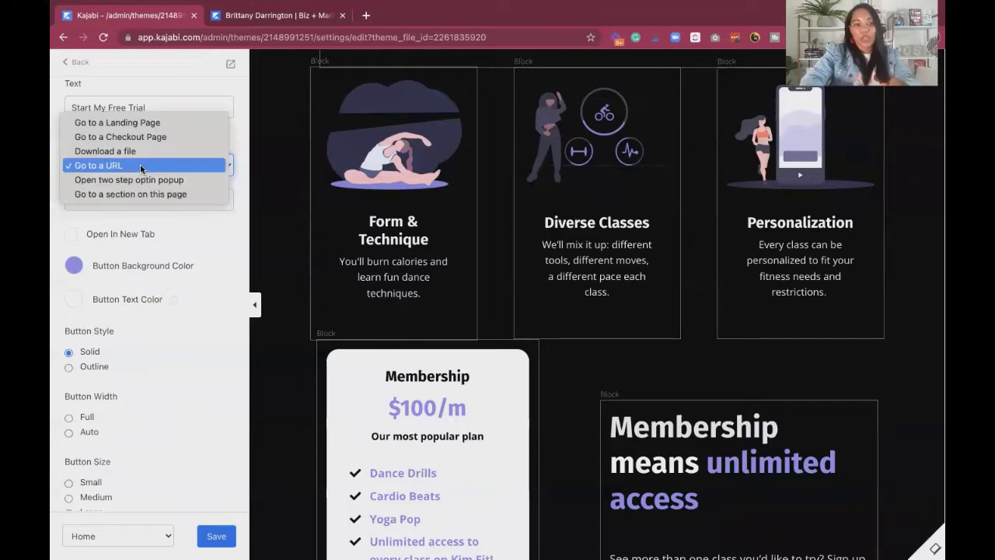
{"action": "left_click", "coordinate": [189, 268]}
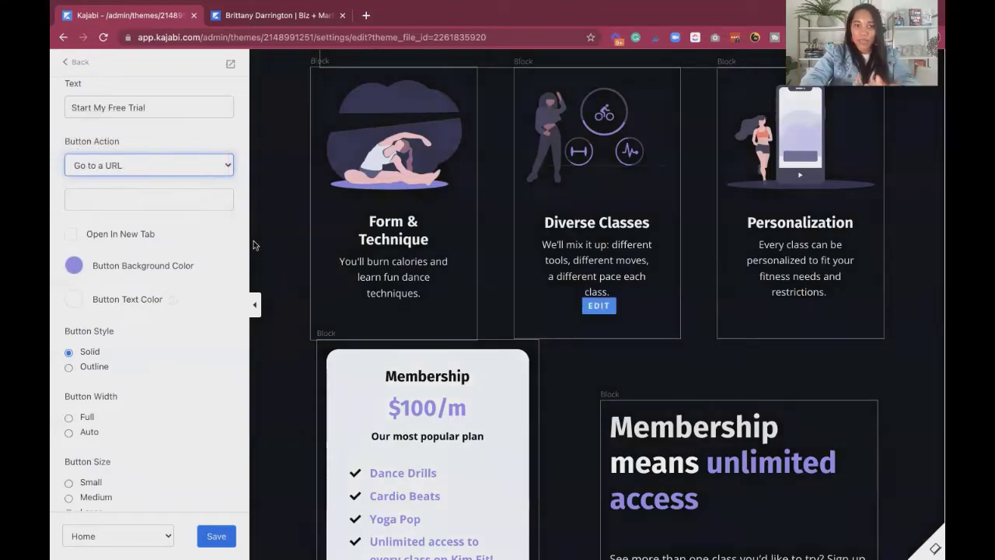
- Look over the rest of the home page, from the pricing card through the testimonials and call to action to the opt-in form
{"action": "scroll", "coordinate": [486, 286], "scroll_direction": "down", "scroll_amount": 5}
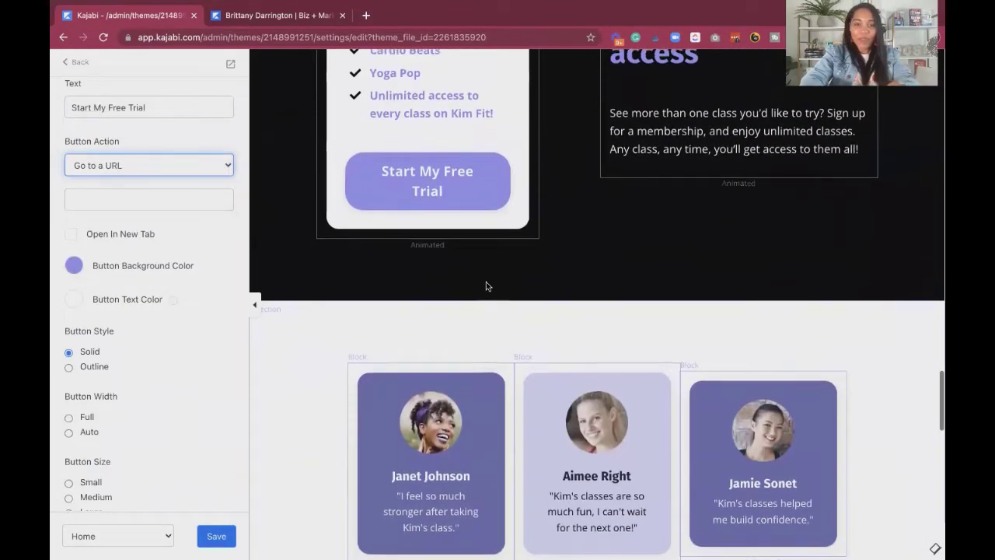
{"action": "scroll", "coordinate": [486, 282], "scroll_direction": "up", "scroll_amount": 3}
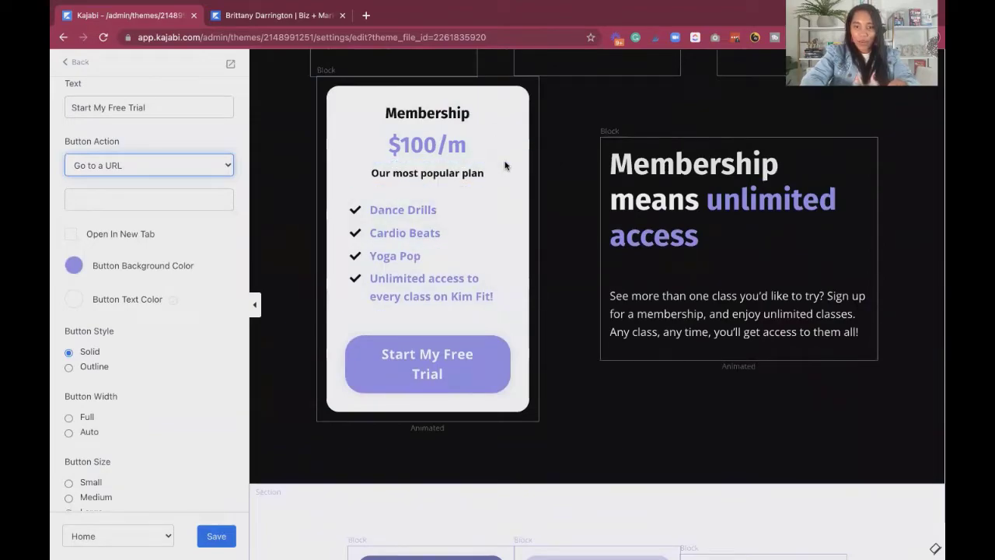
{"action": "scroll", "coordinate": [504, 166], "scroll_direction": "down", "scroll_amount": 5}
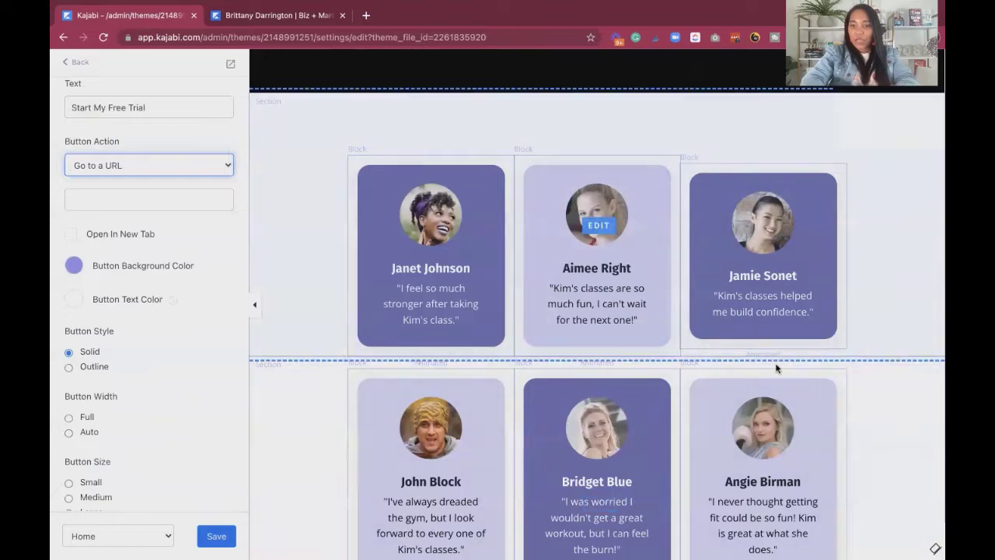
{"action": "scroll", "coordinate": [612, 459], "scroll_direction": "down", "scroll_amount": 10}
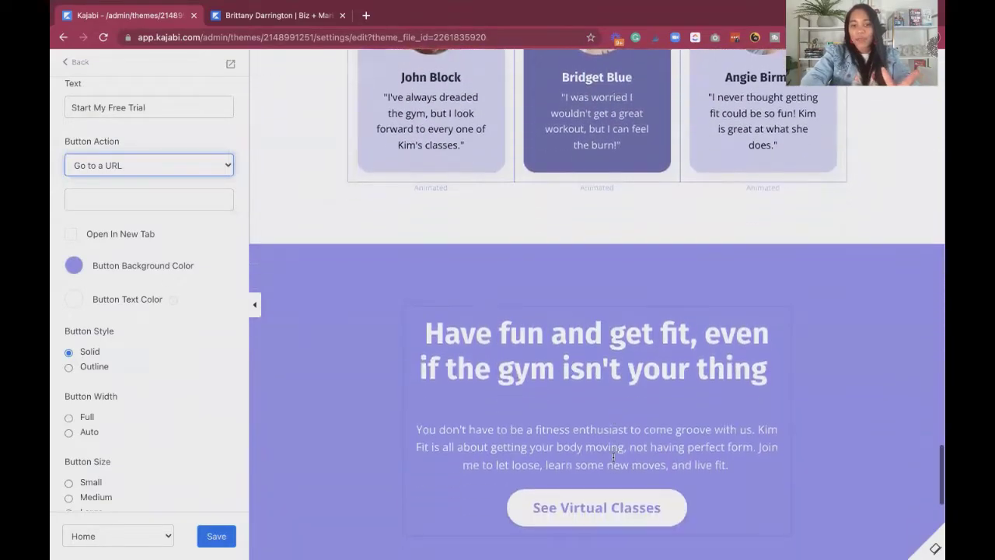
{"action": "scroll", "coordinate": [612, 460], "scroll_direction": "down", "scroll_amount": 1}
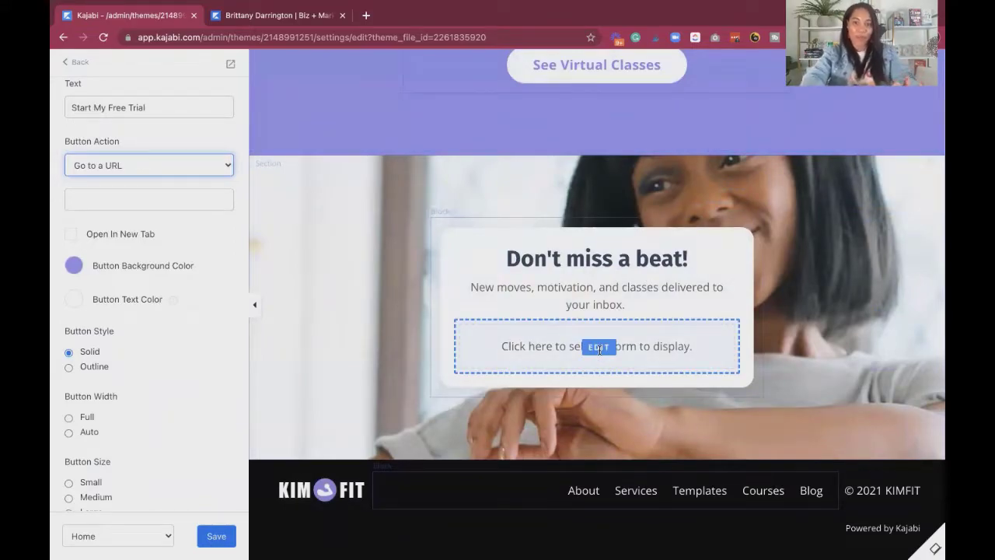
- Assign the "1K in 28 days test pipeline Form" to the "Don't miss a beat!" opt-in block and review its thank you page options
{"action": "left_click", "coordinate": [599, 347]}
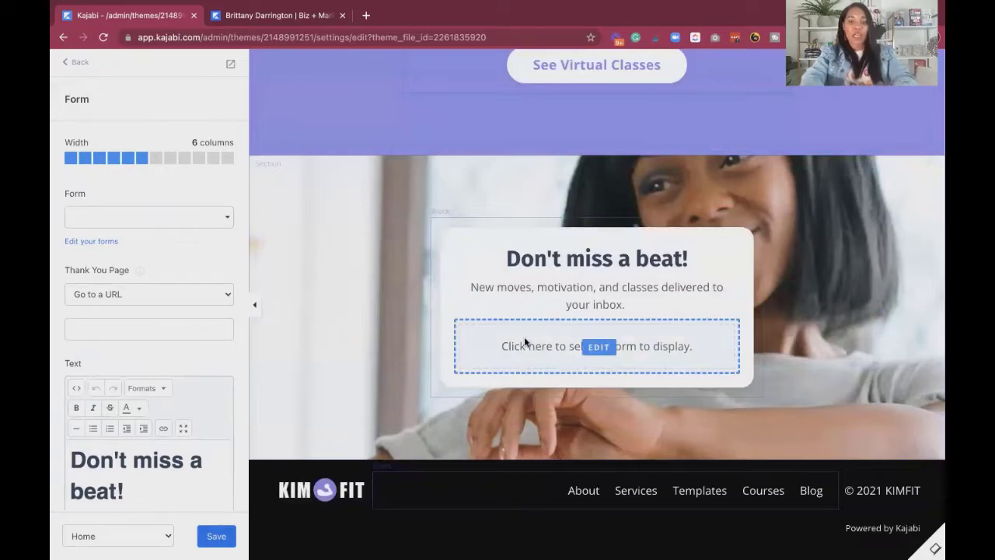
{"action": "left_click", "coordinate": [133, 219]}
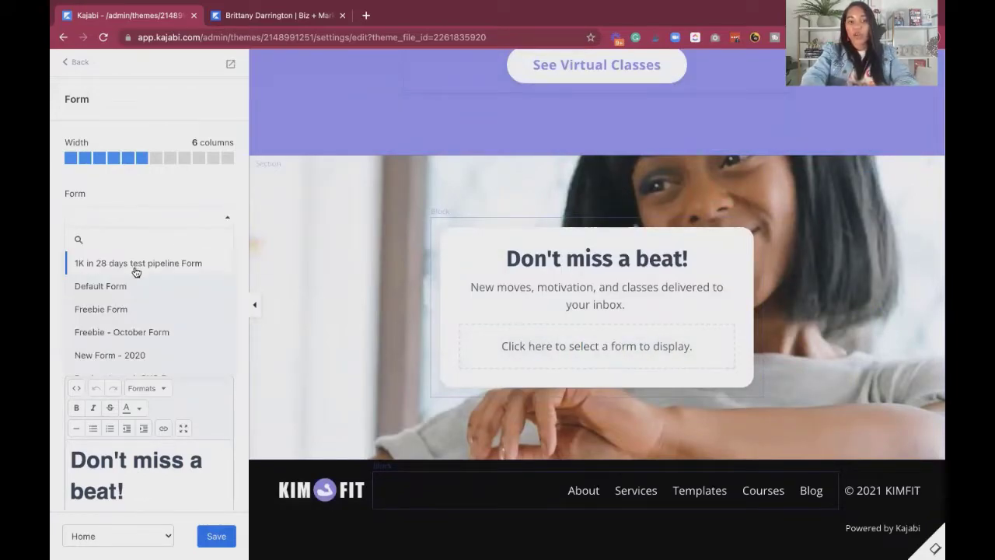
{"action": "left_click", "coordinate": [134, 269]}
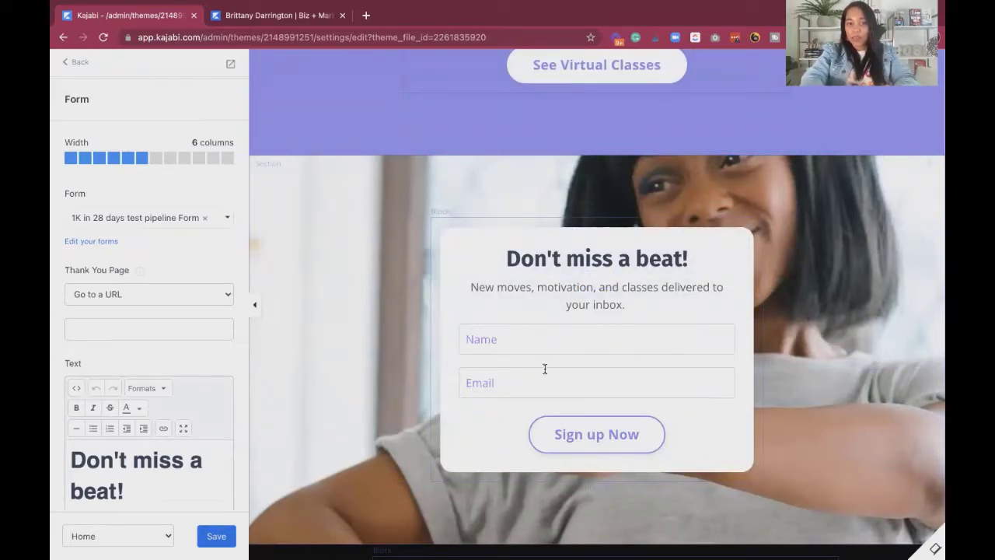
{"action": "left_click", "coordinate": [194, 295]}
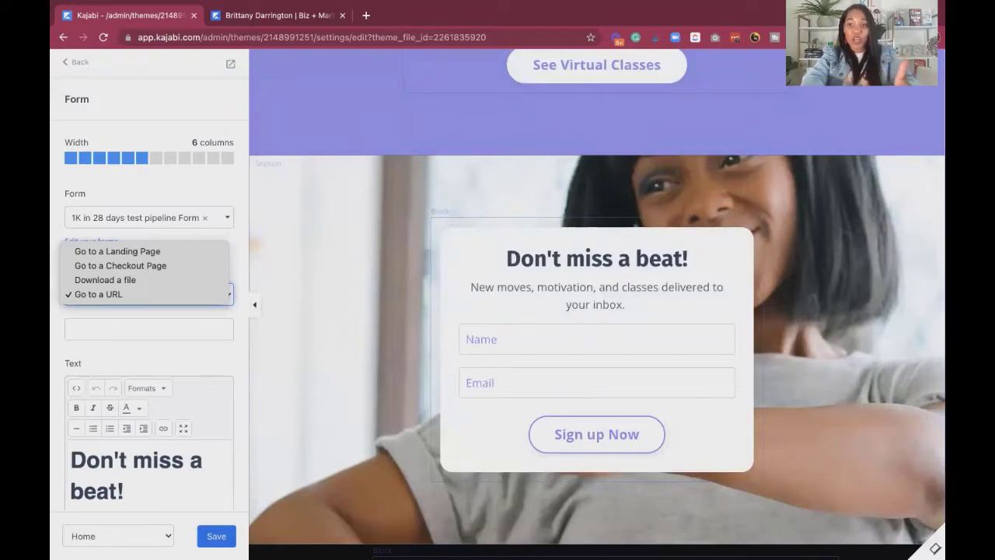
{"action": "left_click", "coordinate": [511, 221]}
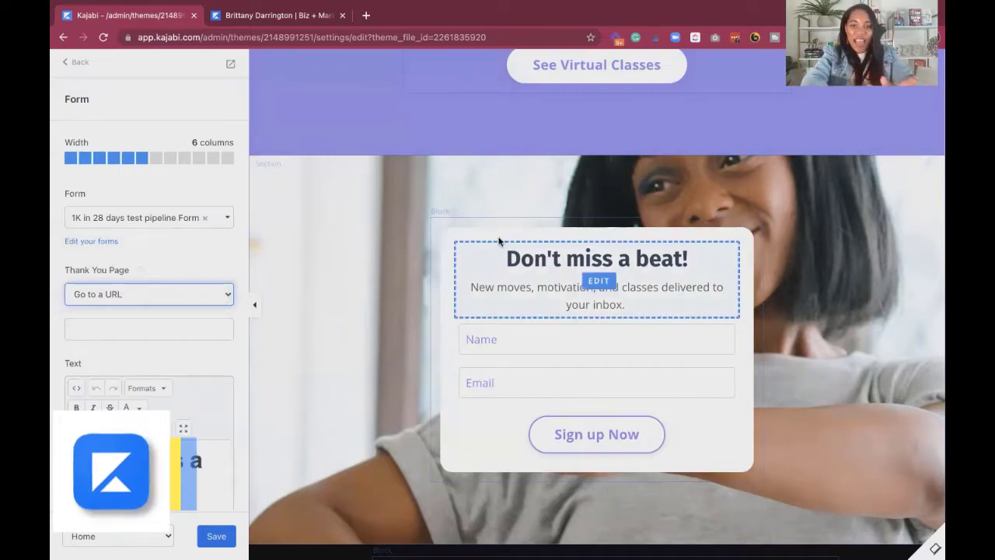
- Leave the Inline Opt-in Form settings for the list of page sections, with the Hero shown in the preview
{"action": "scroll", "coordinate": [498, 241], "scroll_direction": "up", "scroll_amount": 6}
{"action": "scroll", "coordinate": [499, 242], "scroll_direction": "up", "scroll_amount": 20}
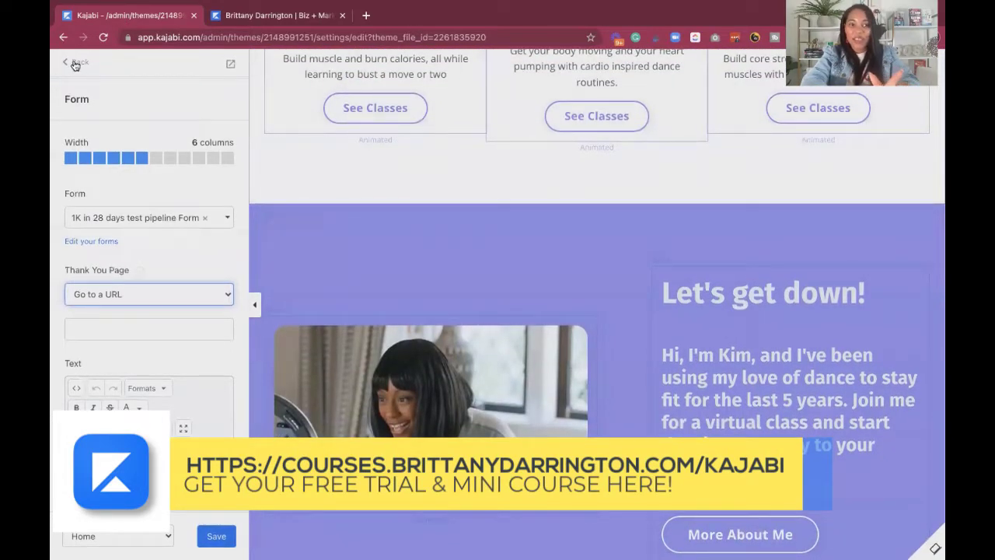
{"action": "left_click", "coordinate": [74, 63]}
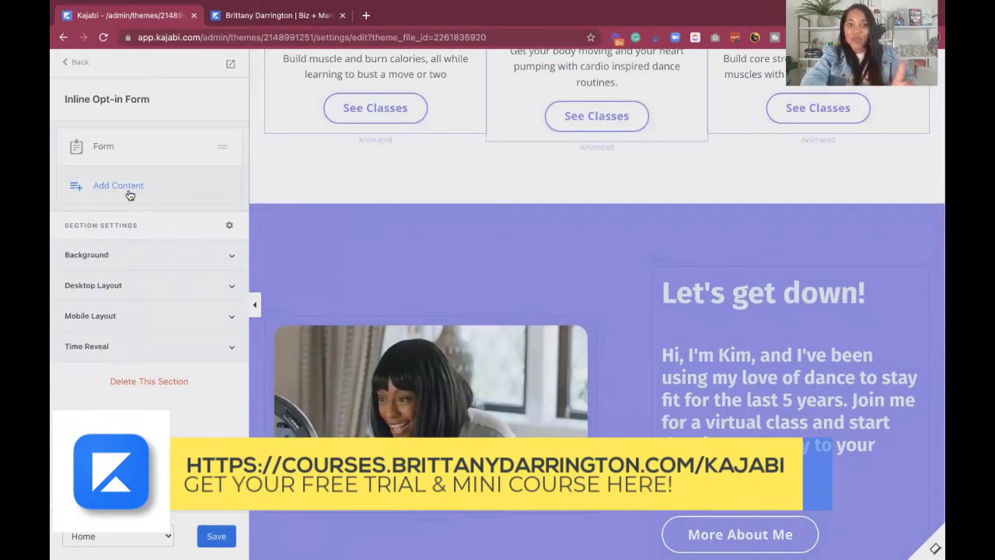
{"action": "scroll", "coordinate": [464, 213], "scroll_direction": "up", "scroll_amount": 10}
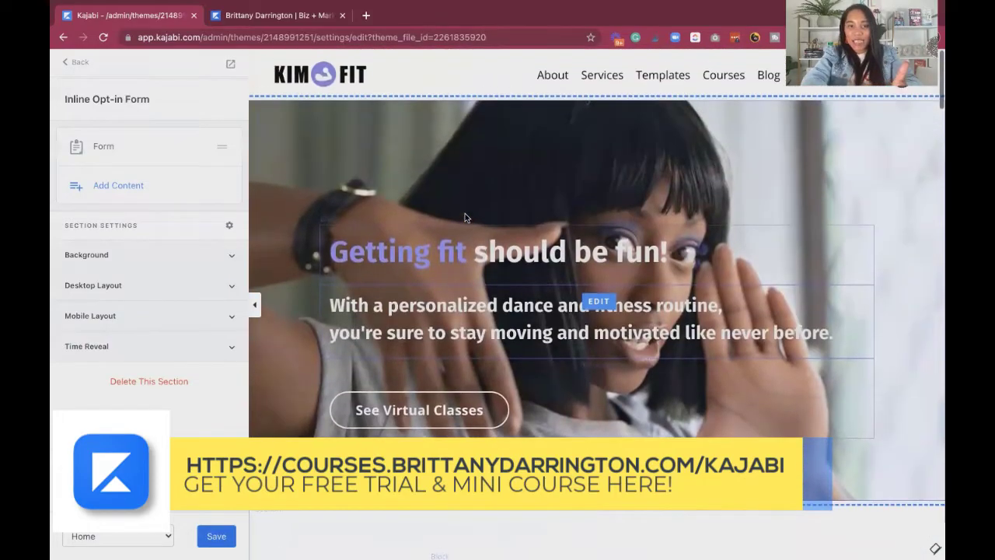
{"action": "left_click", "coordinate": [73, 66]}
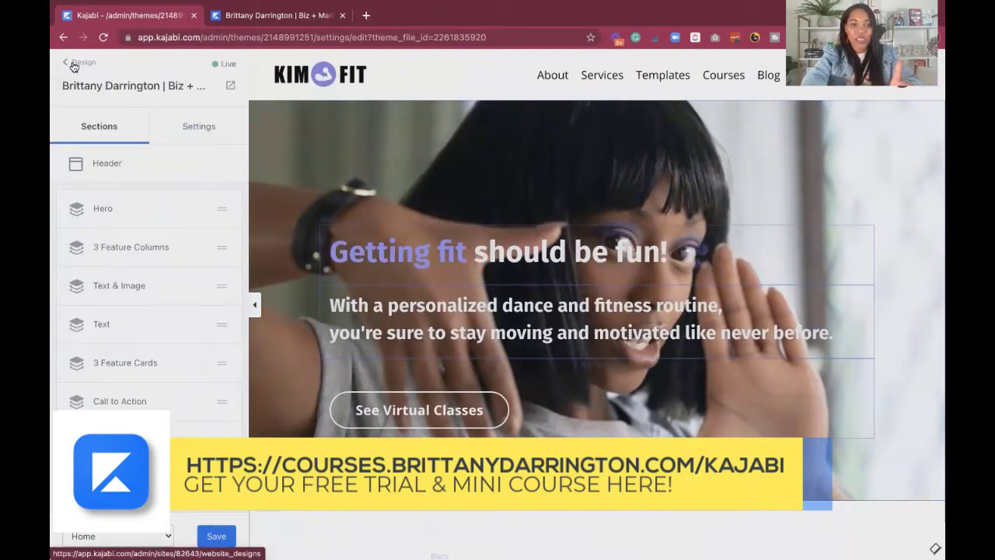
- Browse the available section types and add a Video section to the end of the home page
{"action": "scroll", "coordinate": [167, 395], "scroll_direction": "down", "scroll_amount": 5}
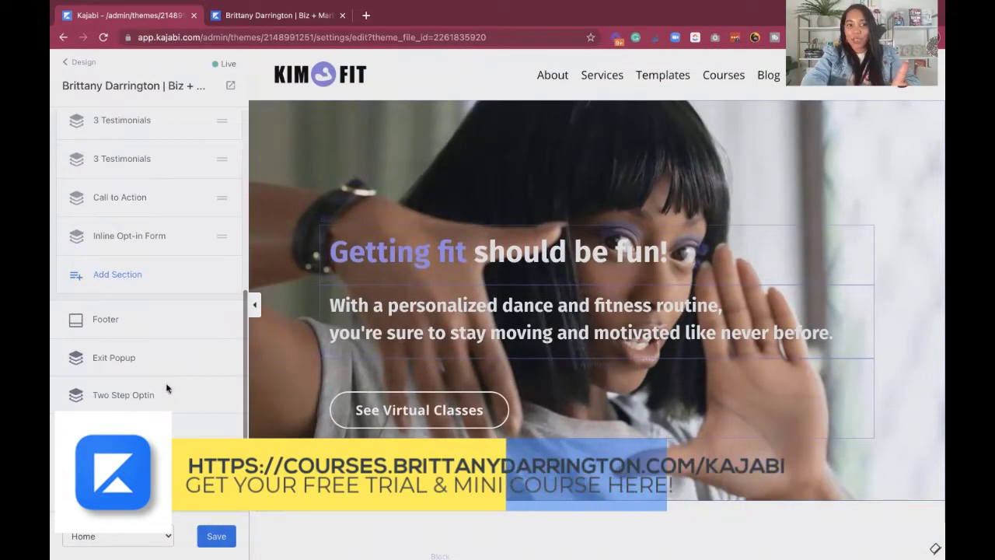
{"action": "left_click", "coordinate": [130, 279]}
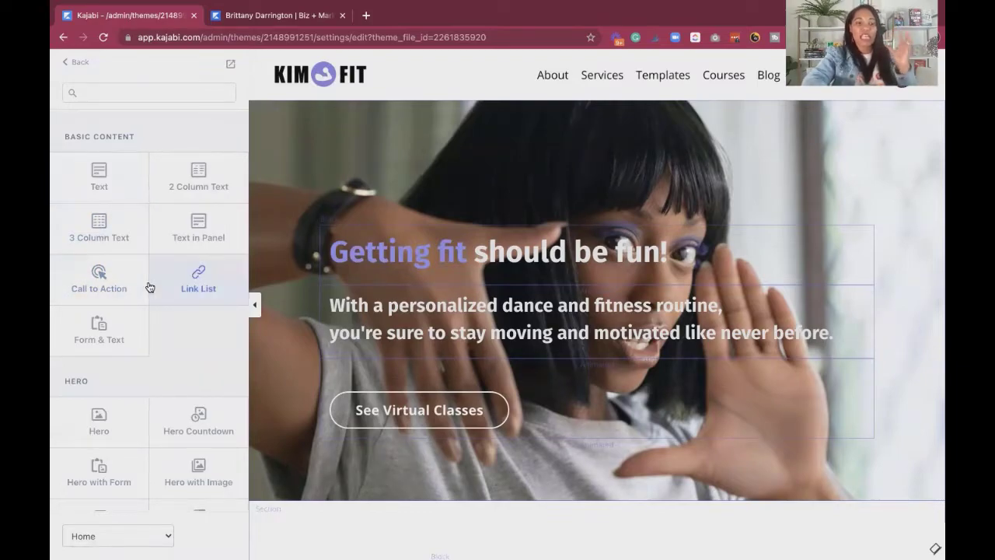
{"action": "scroll", "coordinate": [149, 286], "scroll_direction": "down", "scroll_amount": 5}
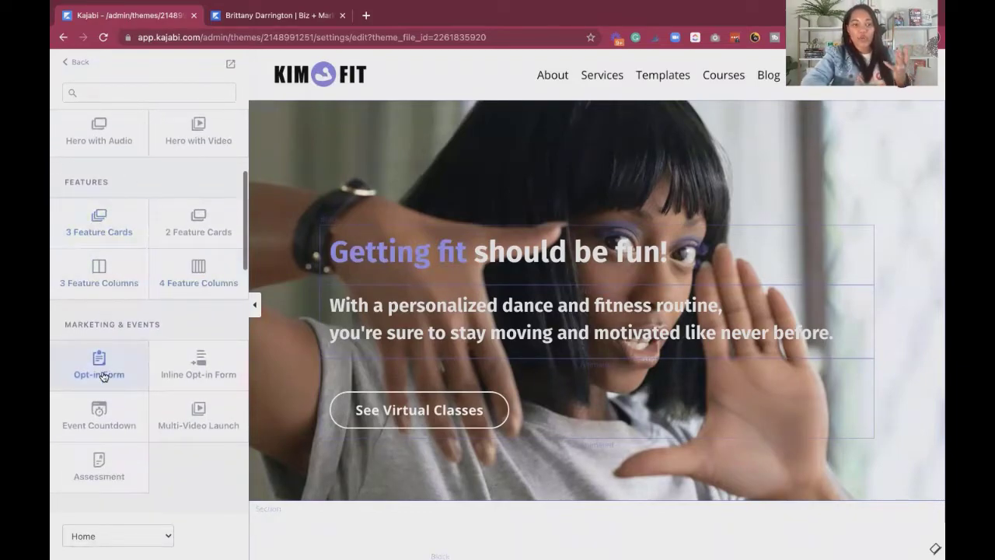
{"action": "scroll", "coordinate": [151, 349], "scroll_direction": "down", "scroll_amount": 10}
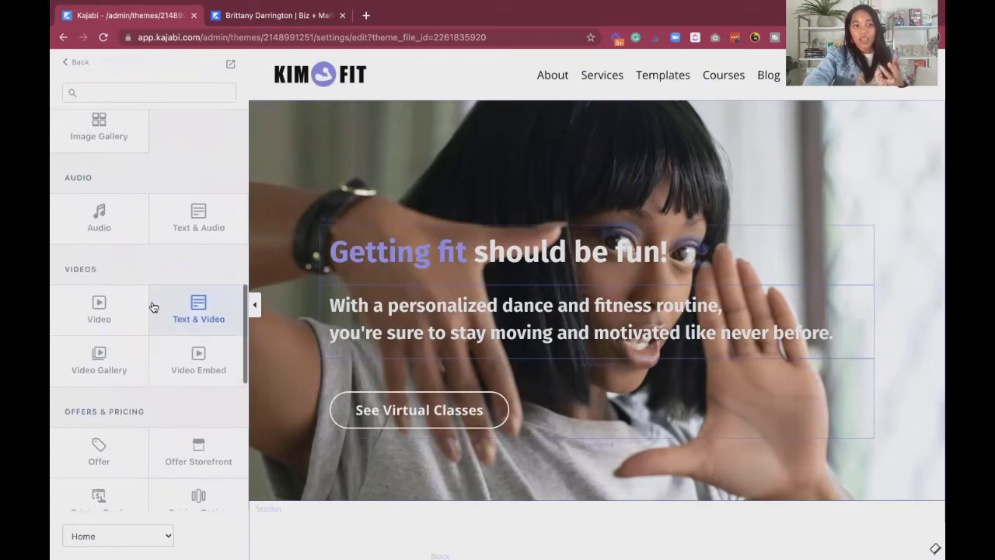
{"action": "scroll", "coordinate": [151, 308], "scroll_direction": "up", "scroll_amount": 15}
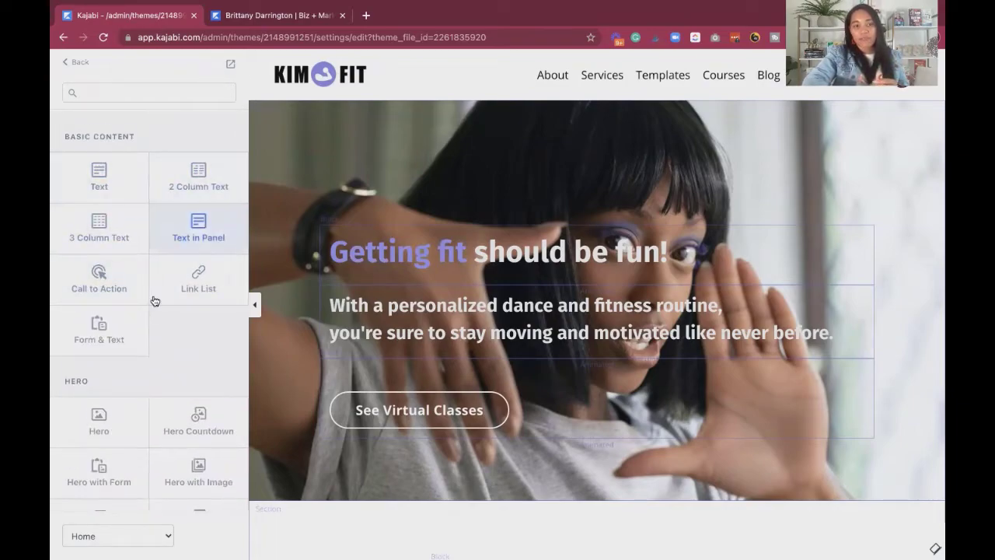
{"action": "scroll", "coordinate": [151, 318], "scroll_direction": "down", "scroll_amount": 5}
{"action": "scroll", "coordinate": [134, 426], "scroll_direction": "down", "scroll_amount": 5}
{"action": "scroll", "coordinate": [136, 373], "scroll_direction": "down", "scroll_amount": 1}
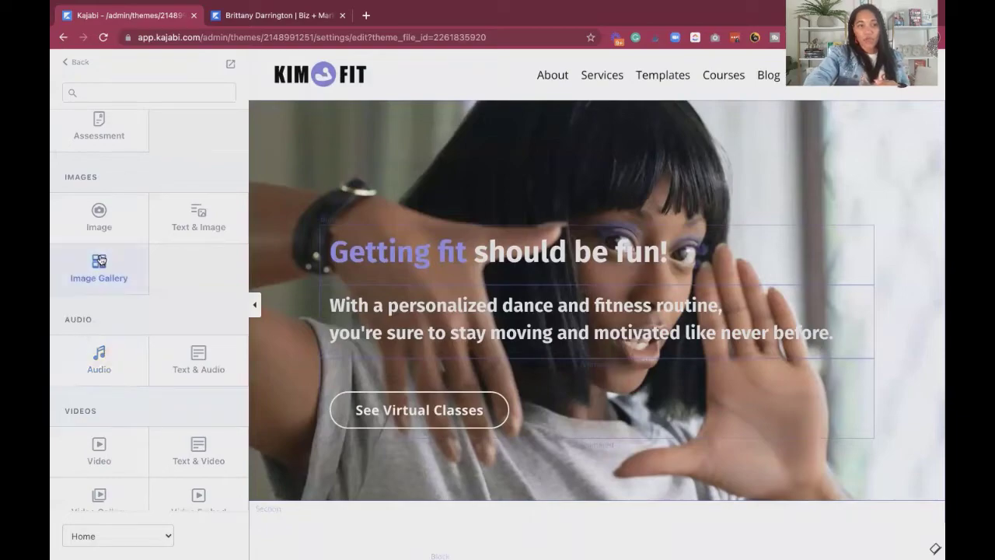
{"action": "scroll", "coordinate": [97, 360], "scroll_direction": "down", "scroll_amount": 2}
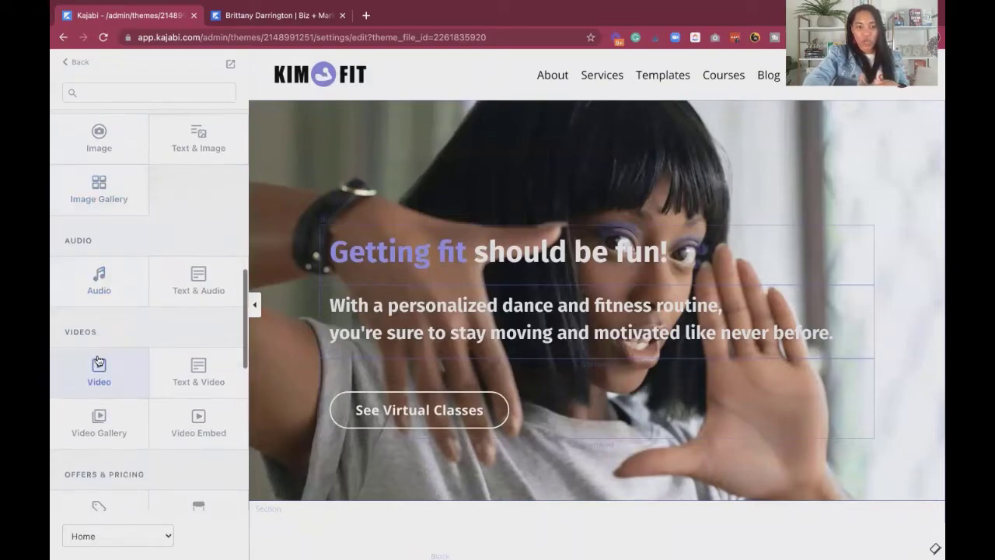
{"action": "left_click", "coordinate": [101, 364]}
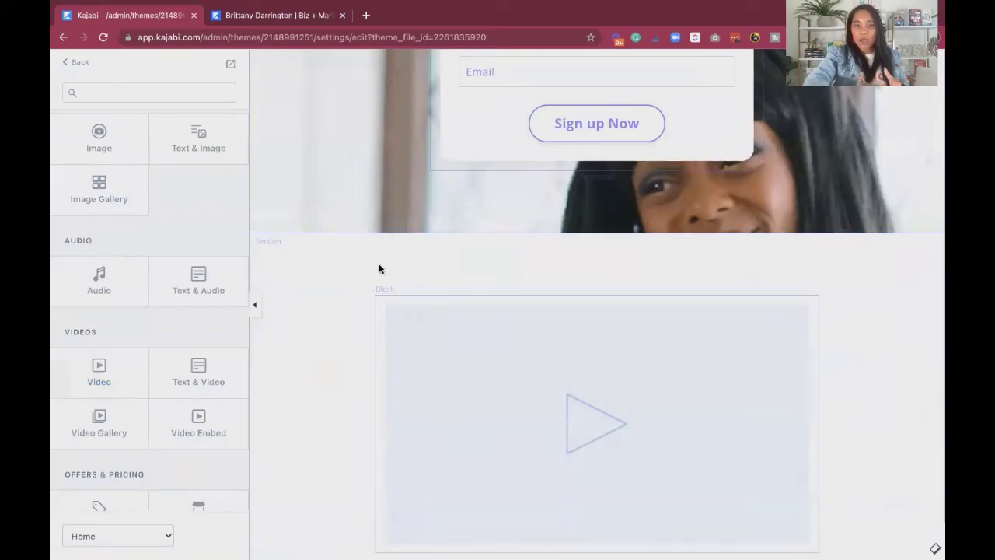
{"action": "left_click", "coordinate": [68, 63]}
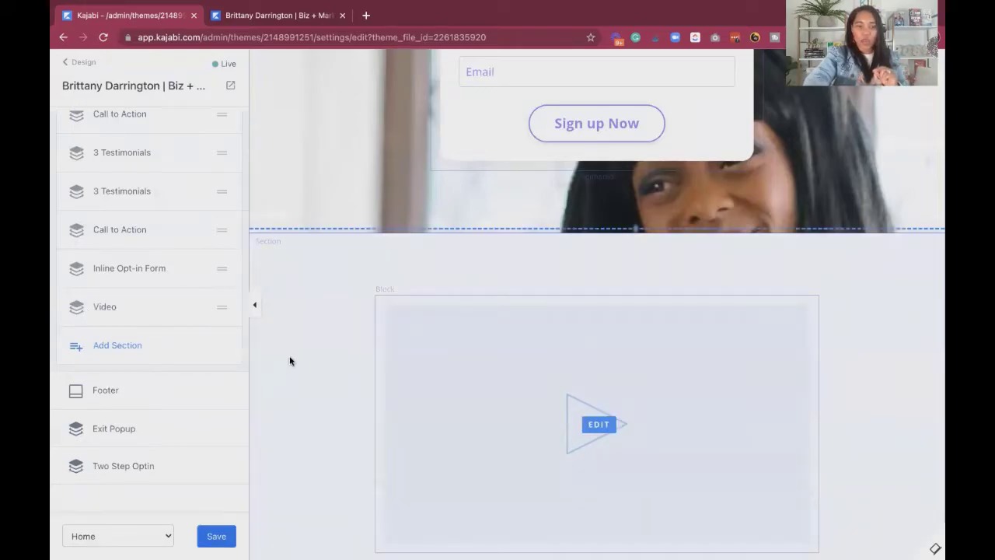
- Move the Inline Opt-in Form section up the home page to just above the two 3 Testimonials sections
{"action": "scroll", "coordinate": [301, 306], "scroll_direction": "down", "scroll_amount": 2}
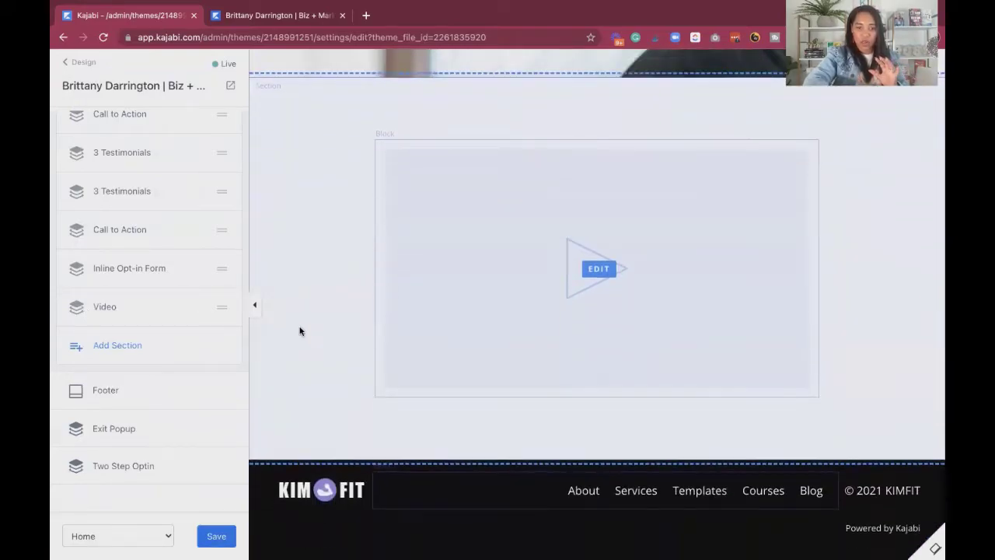
{"action": "scroll", "coordinate": [330, 277], "scroll_direction": "up", "scroll_amount": 5}
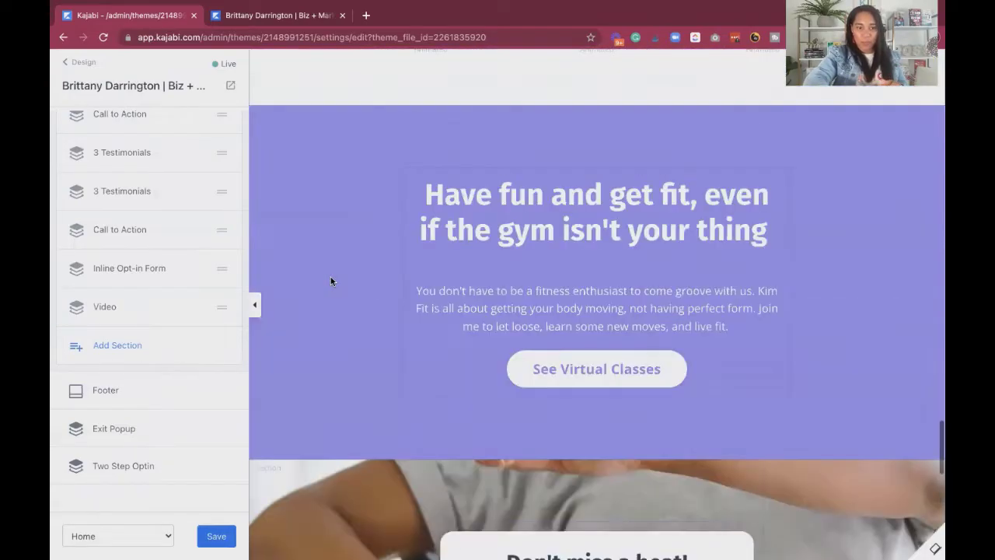
{"action": "left_click", "coordinate": [223, 311]}
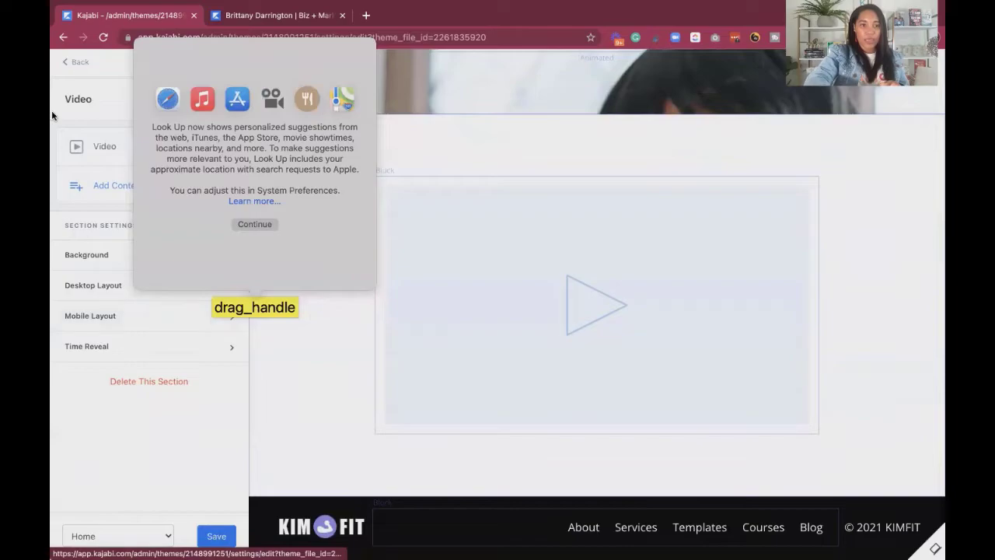
{"action": "left_click", "coordinate": [78, 61]}
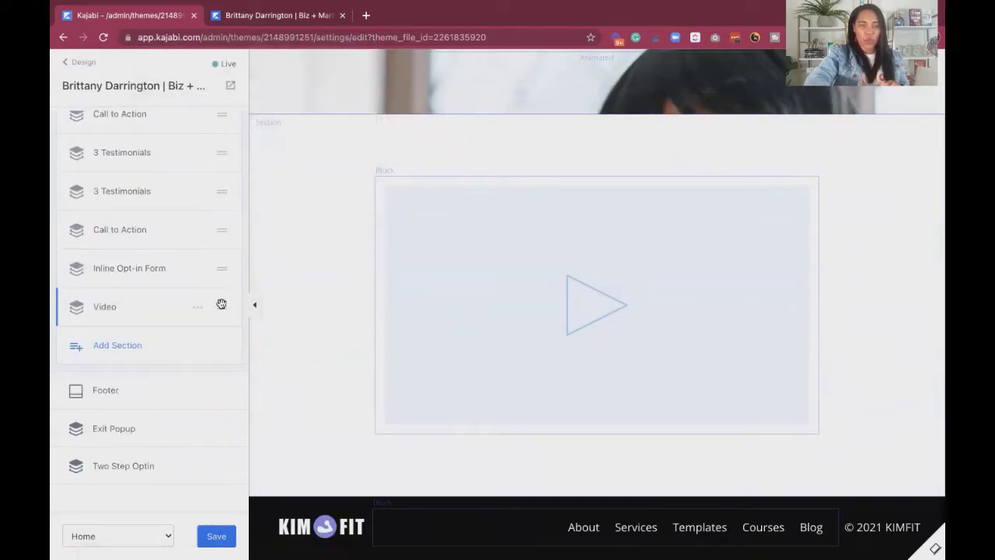
{"action": "left_click_drag", "start_coordinate": [221, 305], "coordinate": [225, 153]}
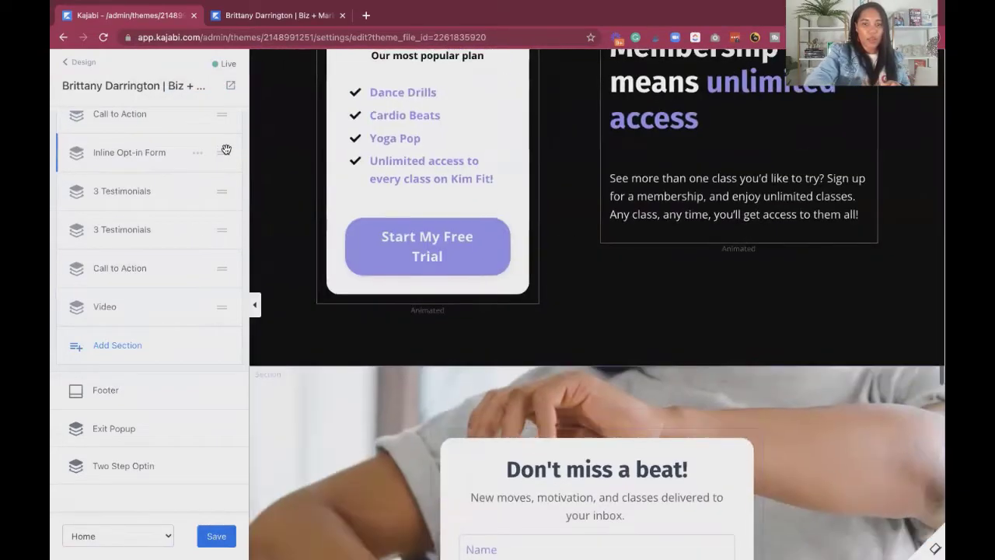
- Move the Video section between the first Call to Action and the Inline Opt-in Form section
{"action": "scroll", "coordinate": [224, 157], "scroll_direction": "up", "scroll_amount": 4}
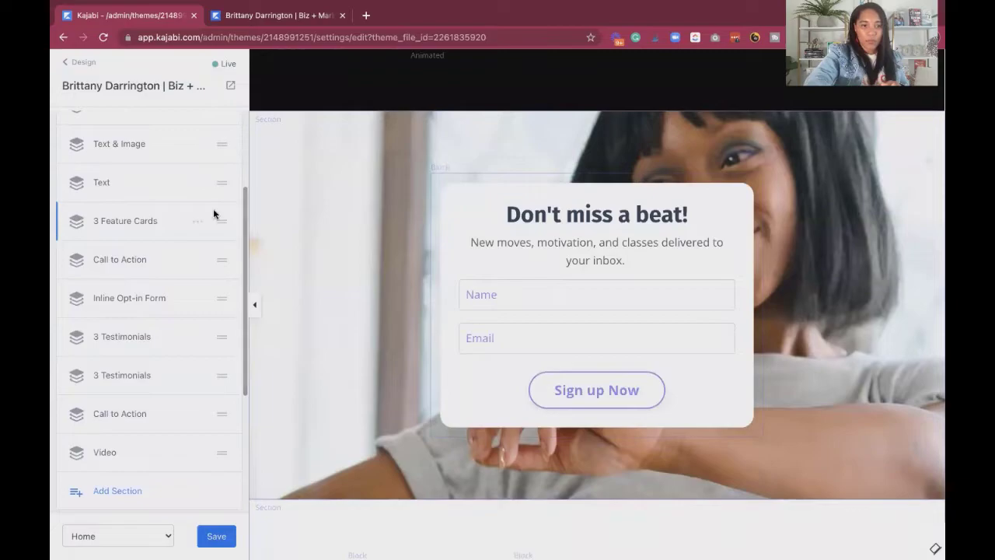
{"action": "scroll", "coordinate": [215, 329], "scroll_direction": "down", "scroll_amount": 7}
{"action": "scroll", "coordinate": [221, 283], "scroll_direction": "up", "scroll_amount": 2}
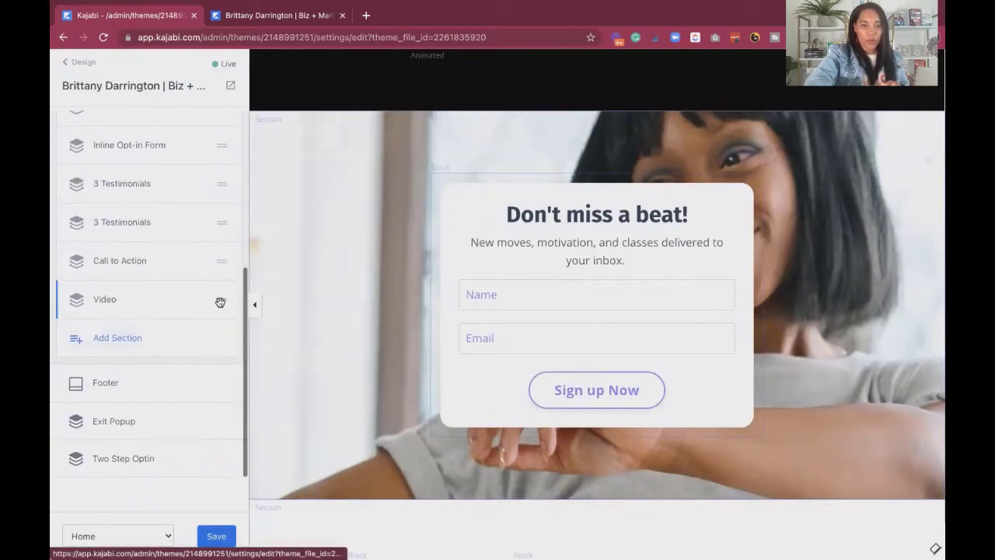
{"action": "left_click_drag", "start_coordinate": [221, 298], "coordinate": [225, 148]}
{"action": "scroll", "coordinate": [531, 221], "scroll_direction": "down", "scroll_amount": 5}
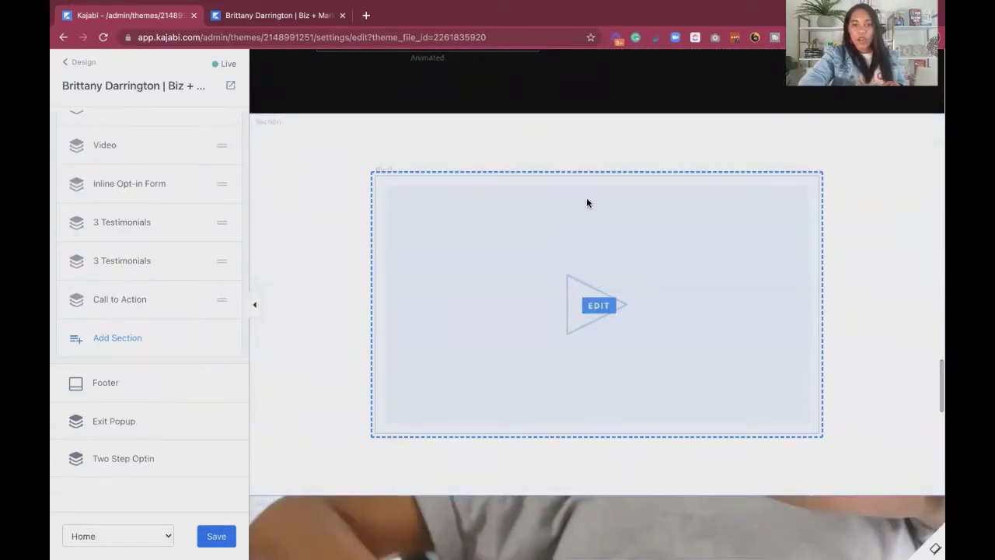
- Look over the reordered home page from the pricing card through the video and opt-in form to the footer
{"action": "scroll", "coordinate": [544, 257], "scroll_direction": "up", "scroll_amount": 10}
{"action": "scroll", "coordinate": [456, 355], "scroll_direction": "down", "scroll_amount": 10}
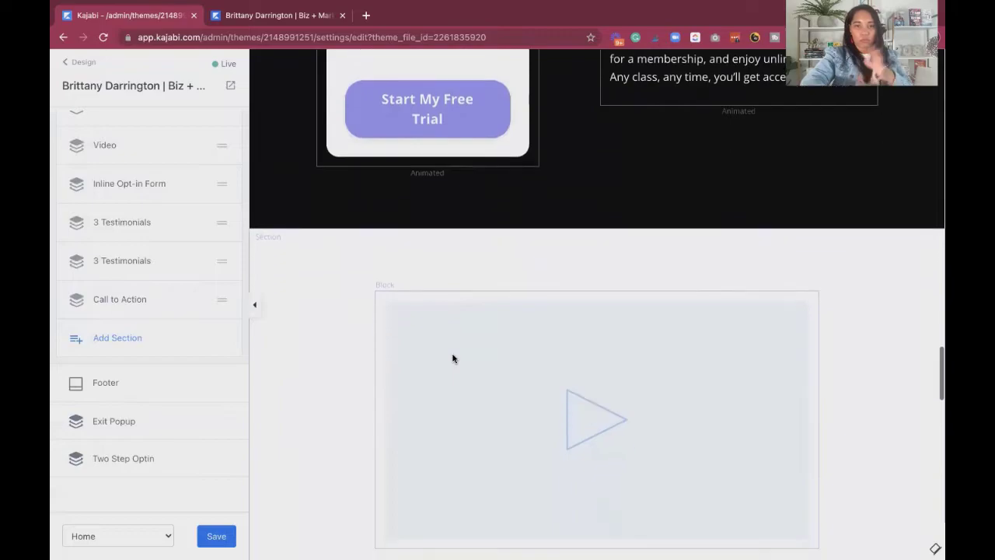
{"action": "scroll", "coordinate": [453, 358], "scroll_direction": "down", "scroll_amount": 1}
{"action": "scroll", "coordinate": [450, 373], "scroll_direction": "up", "scroll_amount": 2}
{"action": "scroll", "coordinate": [451, 373], "scroll_direction": "down", "scroll_amount": 5}
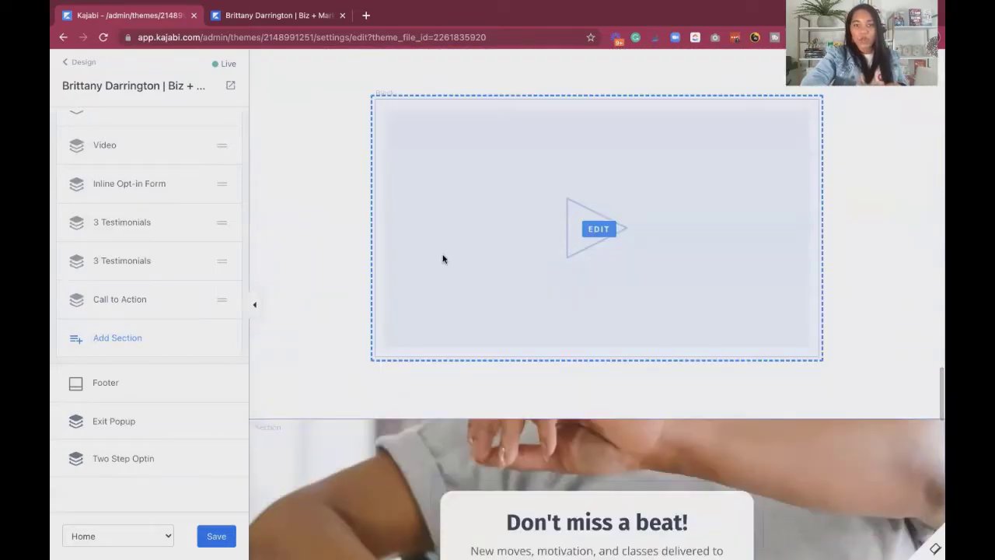
{"action": "scroll", "coordinate": [539, 195], "scroll_direction": "down", "scroll_amount": 5}
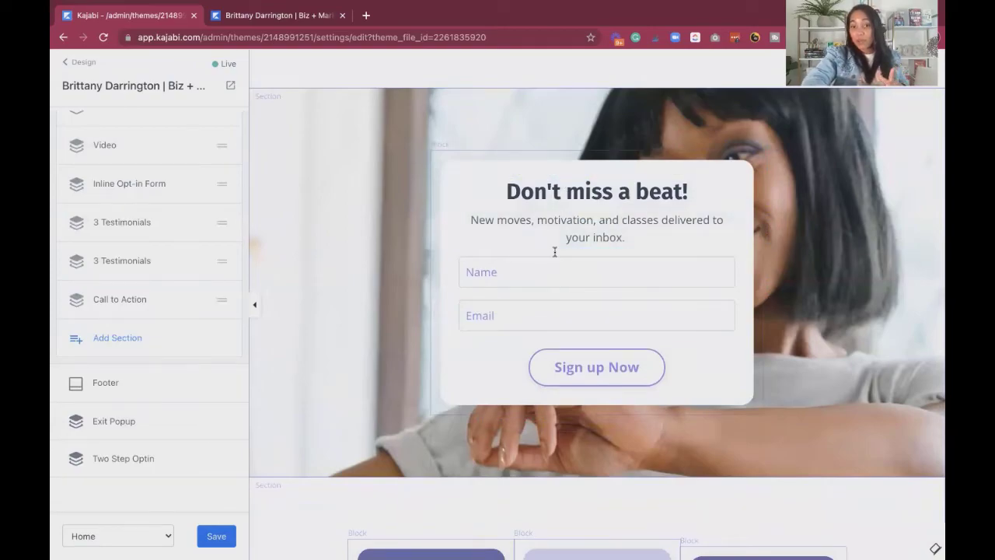
{"action": "scroll", "coordinate": [542, 255], "scroll_direction": "down", "scroll_amount": 8}
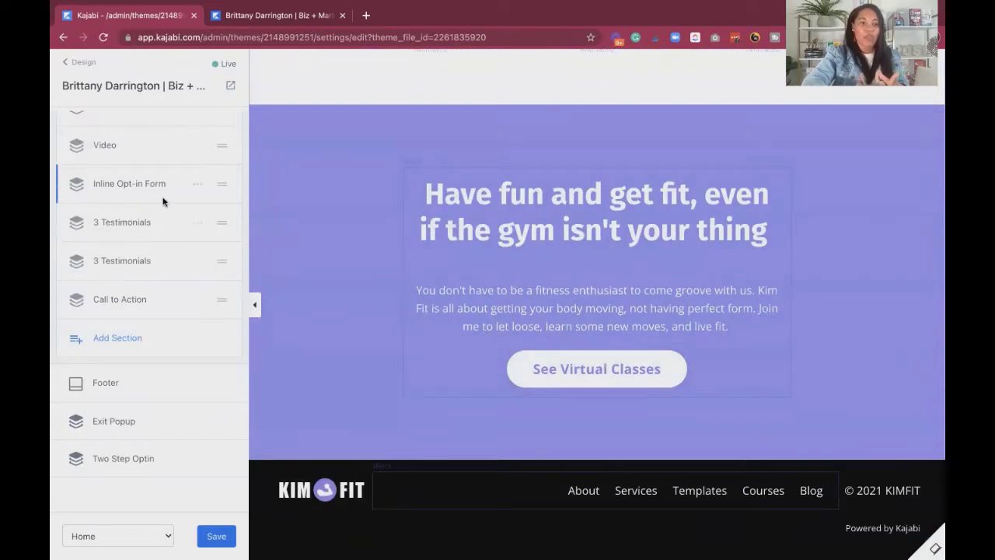
- Return to the website Design page, leaving the theme editor without saving the section changes
{"action": "scroll", "coordinate": [163, 202], "scroll_direction": "up", "scroll_amount": 4}
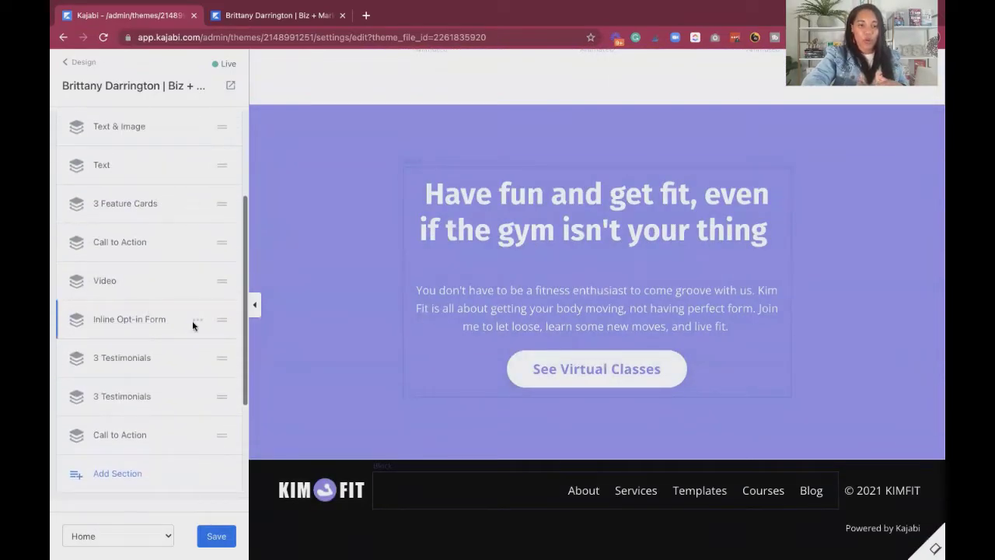
{"action": "left_click", "coordinate": [217, 364]}
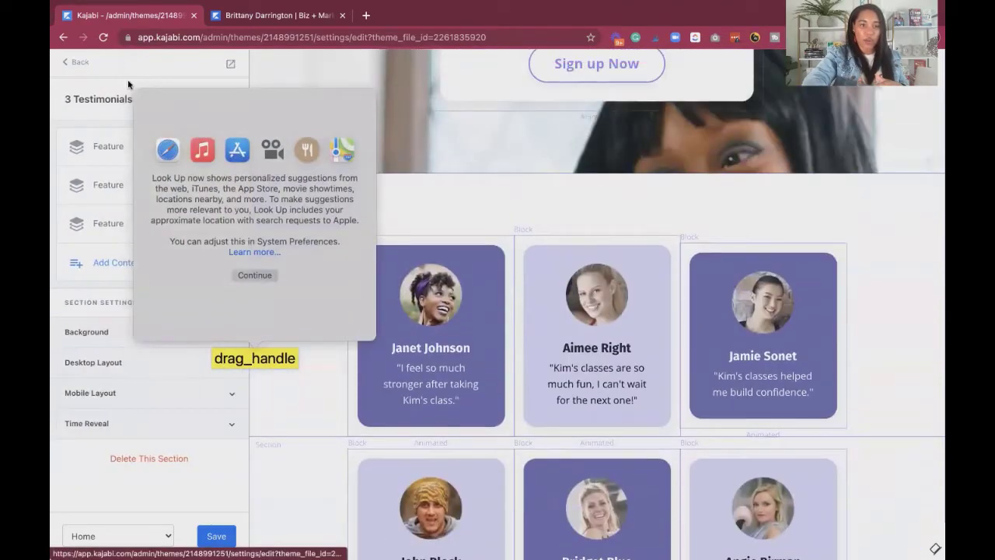
{"action": "left_click", "coordinate": [78, 62]}
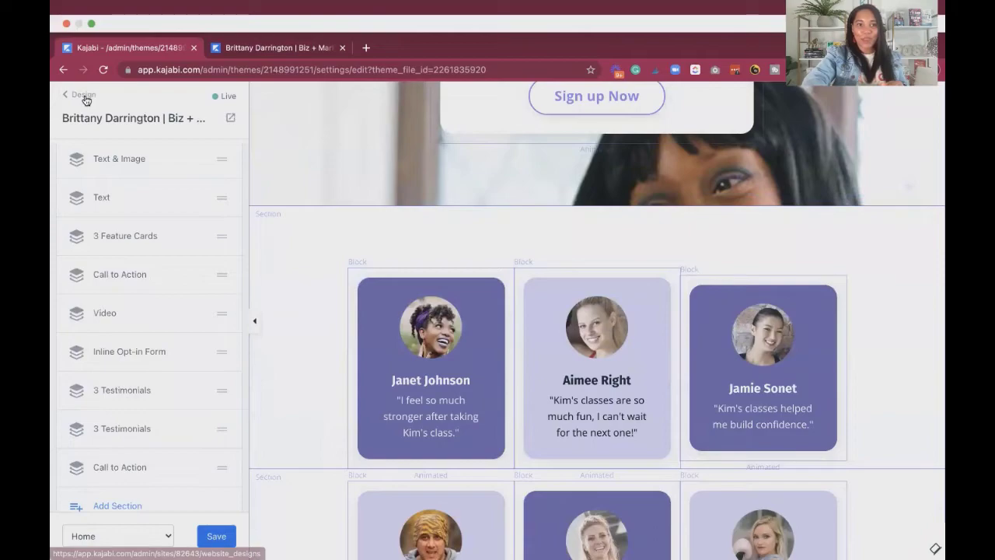
{"action": "left_click", "coordinate": [84, 94]}
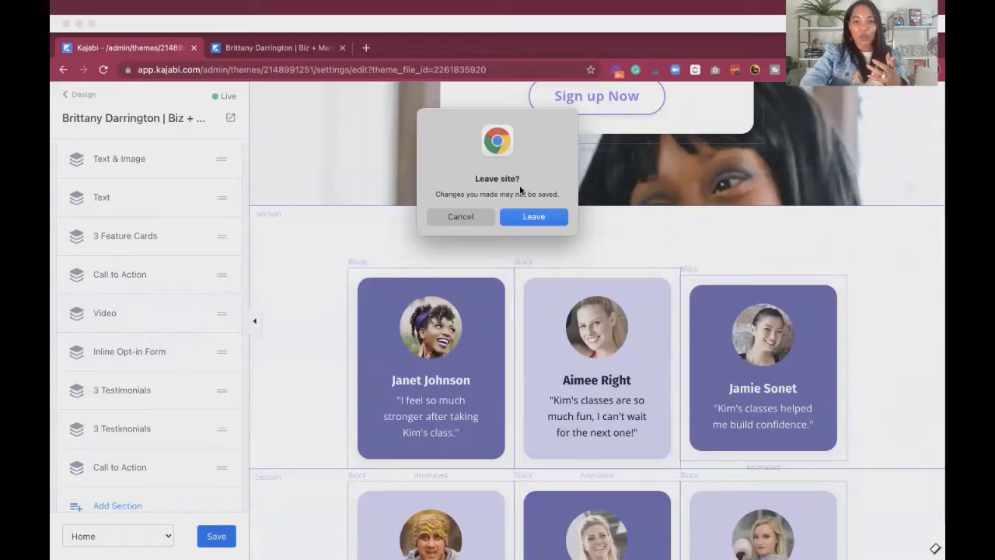
{"action": "left_click", "coordinate": [534, 217]}
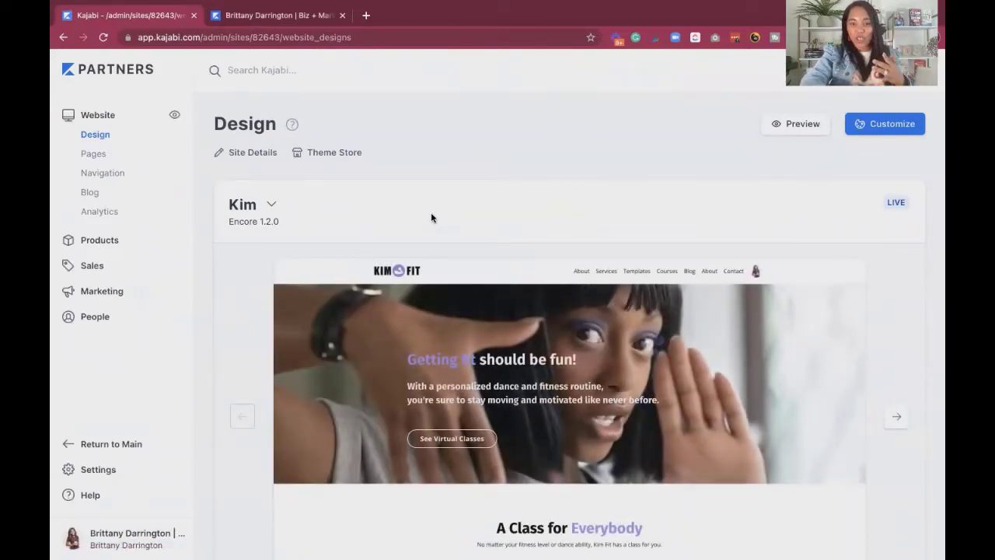
- Look through the Kim theme's page previews: Library, Member Directory, Announcements, Blog and Blog Post
{"action": "scroll", "coordinate": [431, 218], "scroll_direction": "down", "scroll_amount": 3}
{"action": "scroll", "coordinate": [586, 354], "scroll_direction": "up", "scroll_amount": 1}
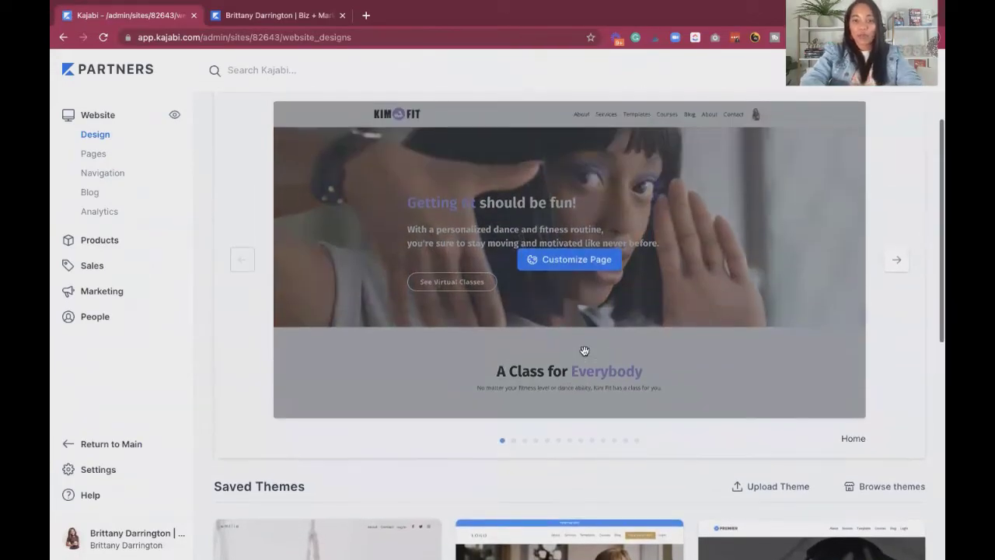
{"action": "left_click", "coordinate": [890, 262]}
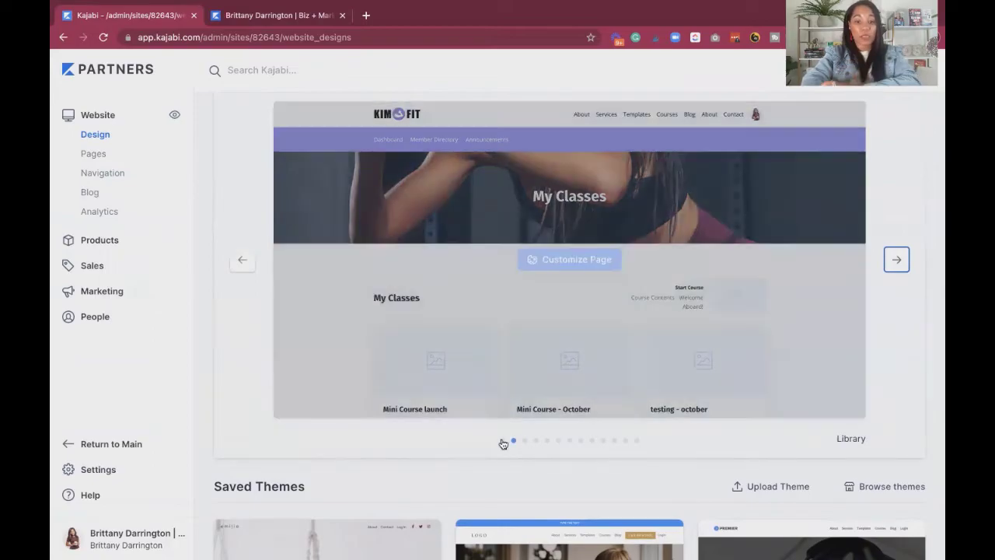
{"action": "mouse_move", "coordinate": [599, 266]}
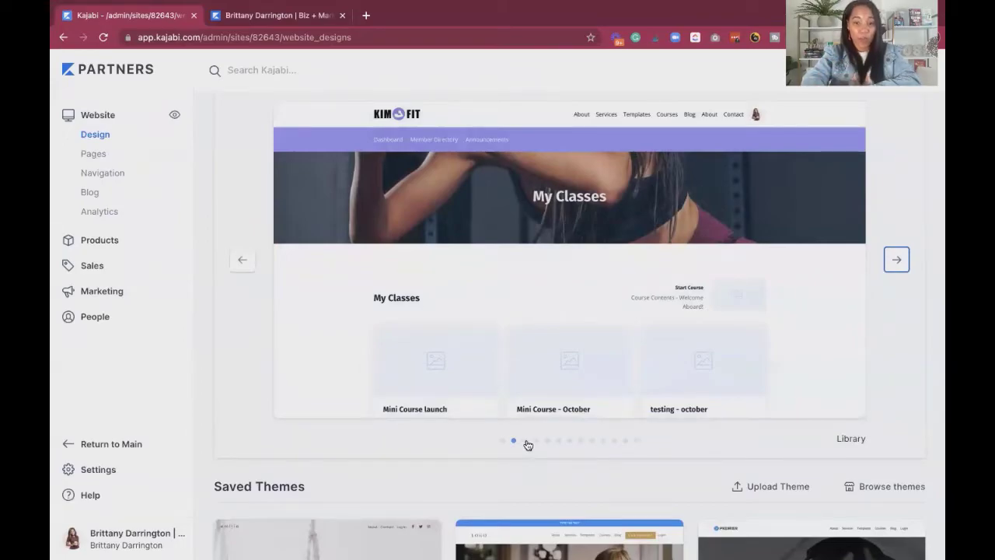
{"action": "left_click", "coordinate": [526, 441]}
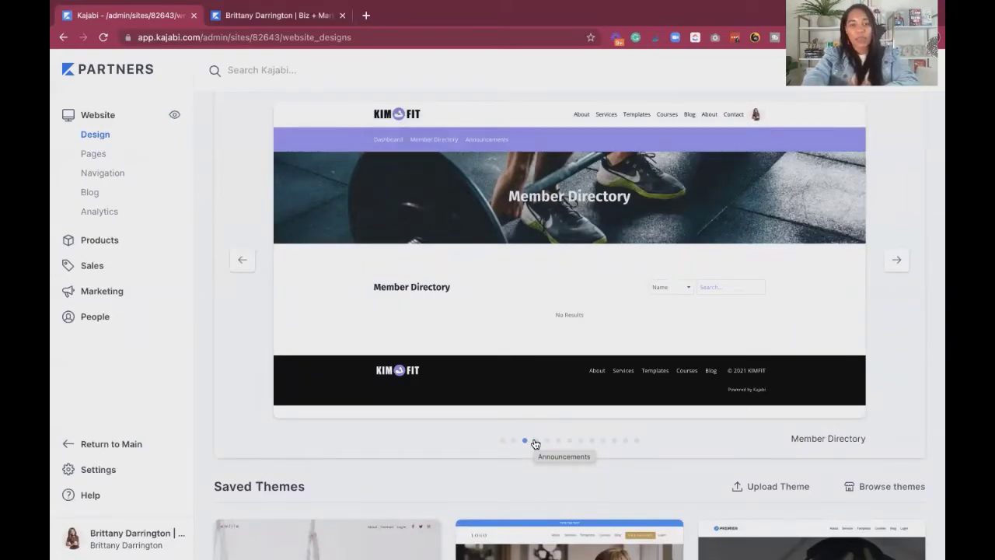
{"action": "left_click", "coordinate": [535, 443]}
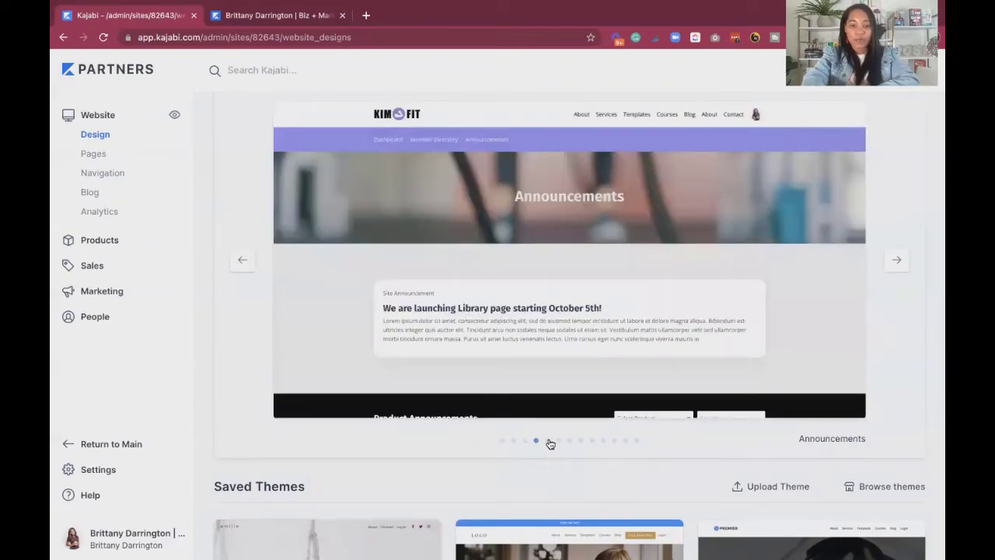
{"action": "left_click", "coordinate": [549, 443]}
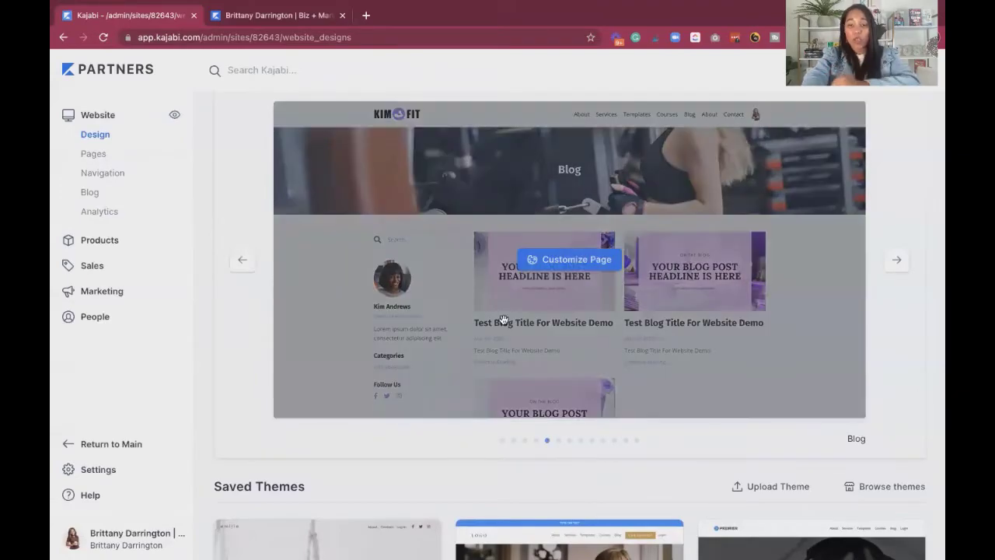
{"action": "mouse_move", "coordinate": [637, 268]}
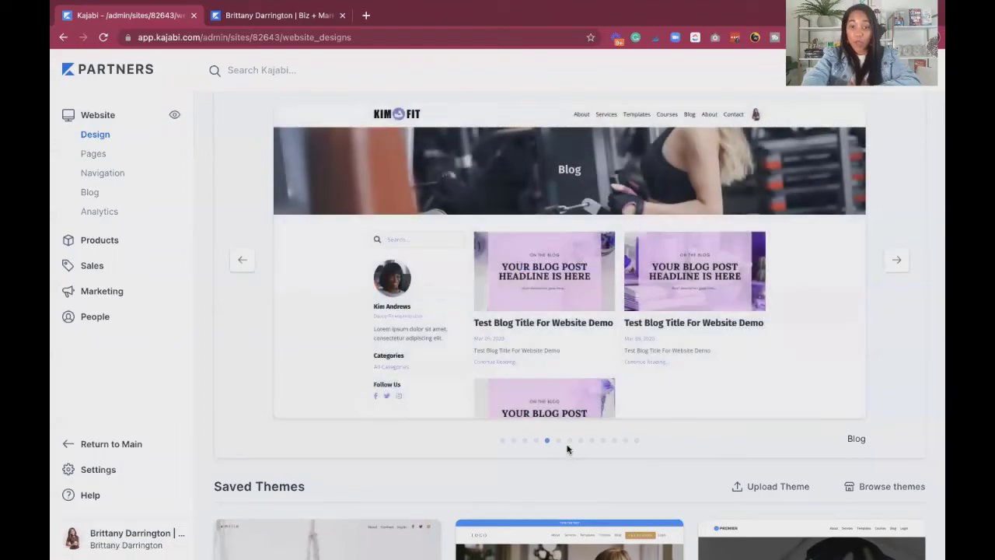
{"action": "left_click", "coordinate": [558, 440]}
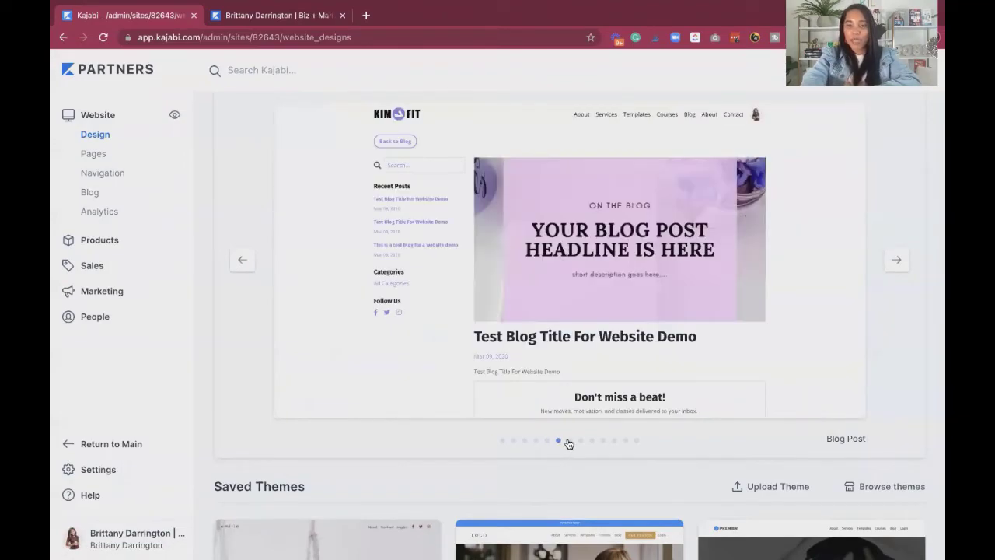
{"action": "mouse_move", "coordinate": [611, 339]}
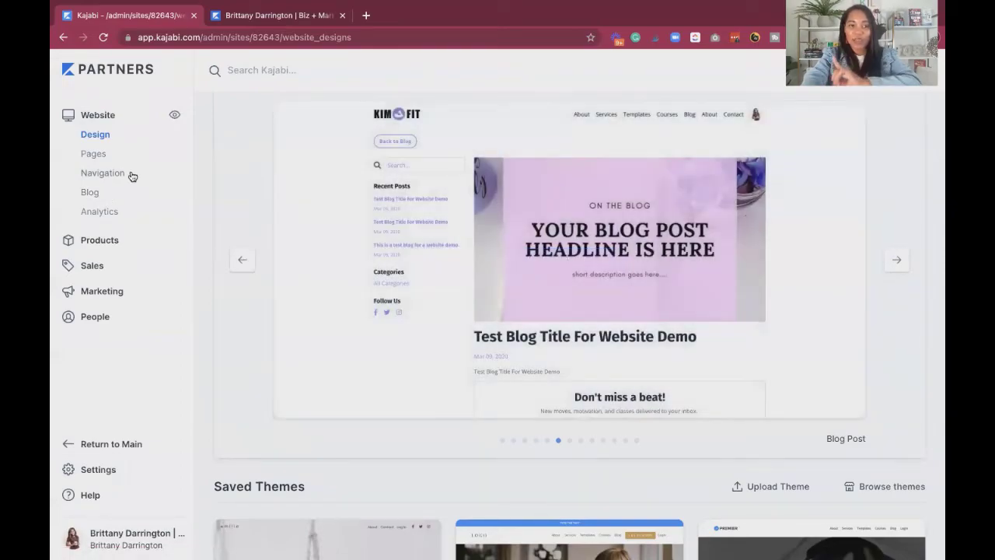
- Open the website's navigation menus, dismiss the visitor guide tip and look over the default menus
{"action": "left_click", "coordinate": [114, 179]}
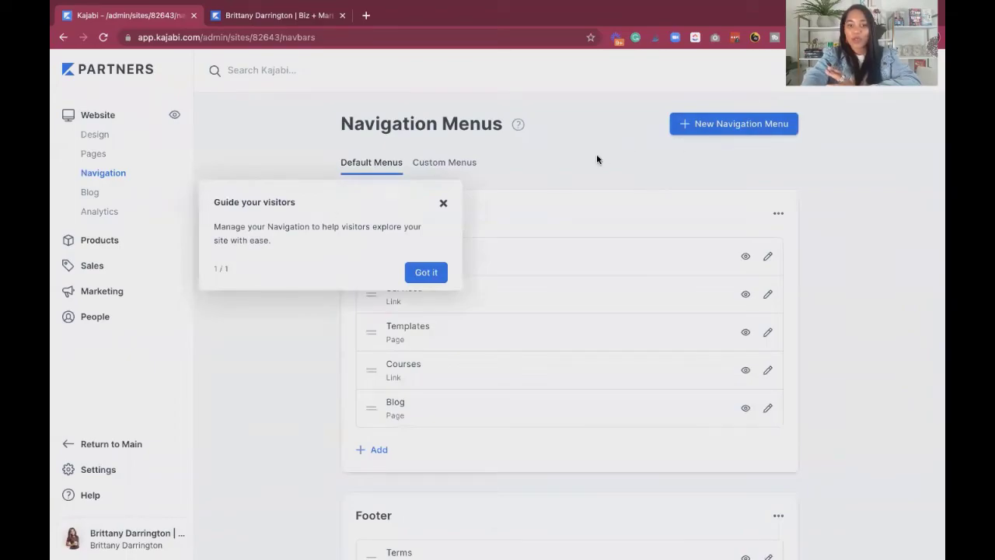
{"action": "left_click", "coordinate": [444, 203]}
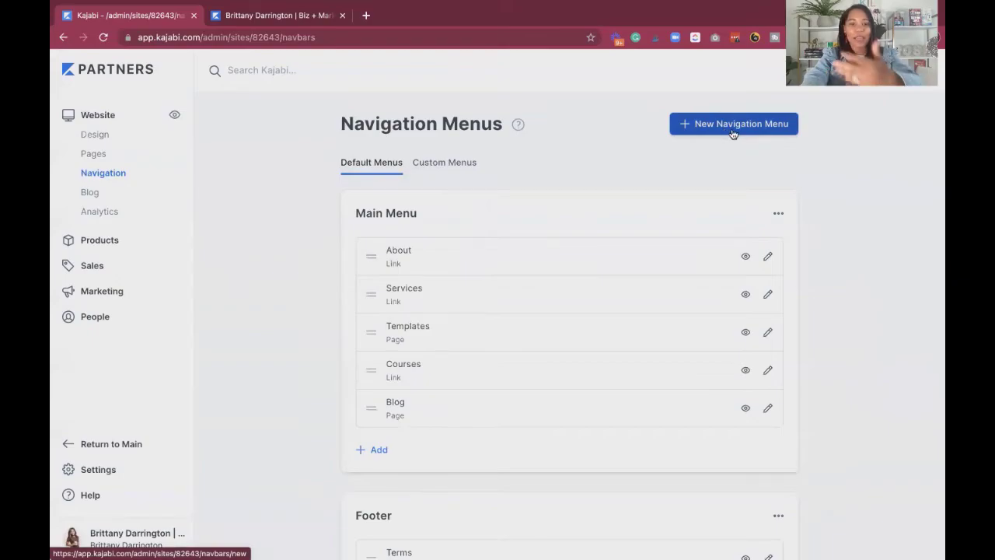
{"action": "scroll", "coordinate": [422, 324], "scroll_direction": "down", "scroll_amount": 8}
{"action": "scroll", "coordinate": [424, 326], "scroll_direction": "up", "scroll_amount": 10}
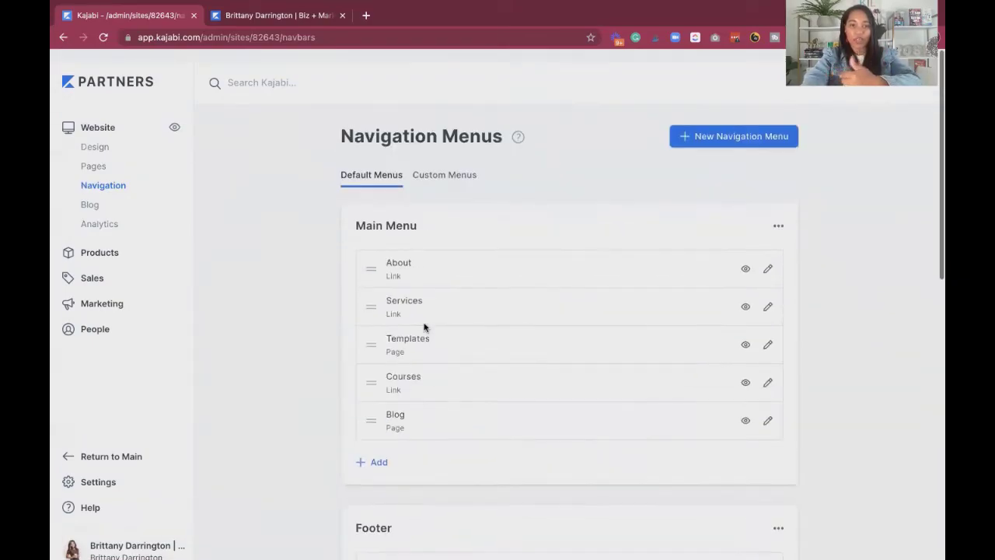